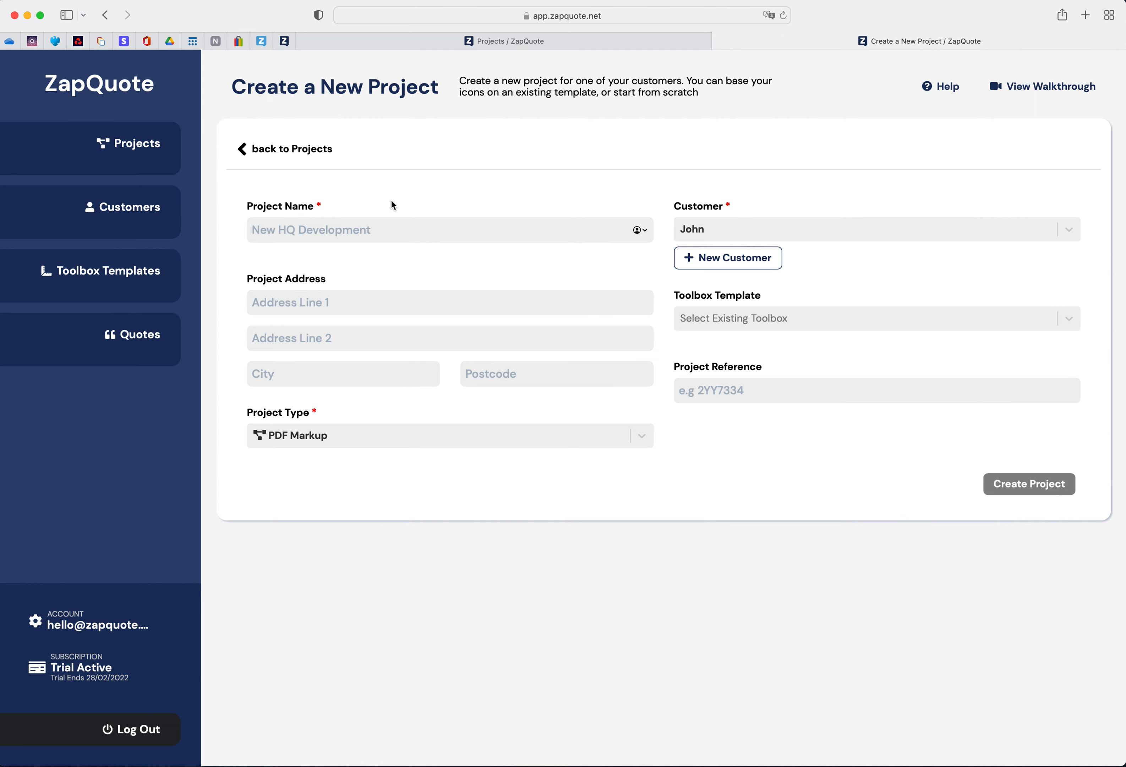
- Name the new project ZapQuote World
{"action": "type", "text": "Za"}
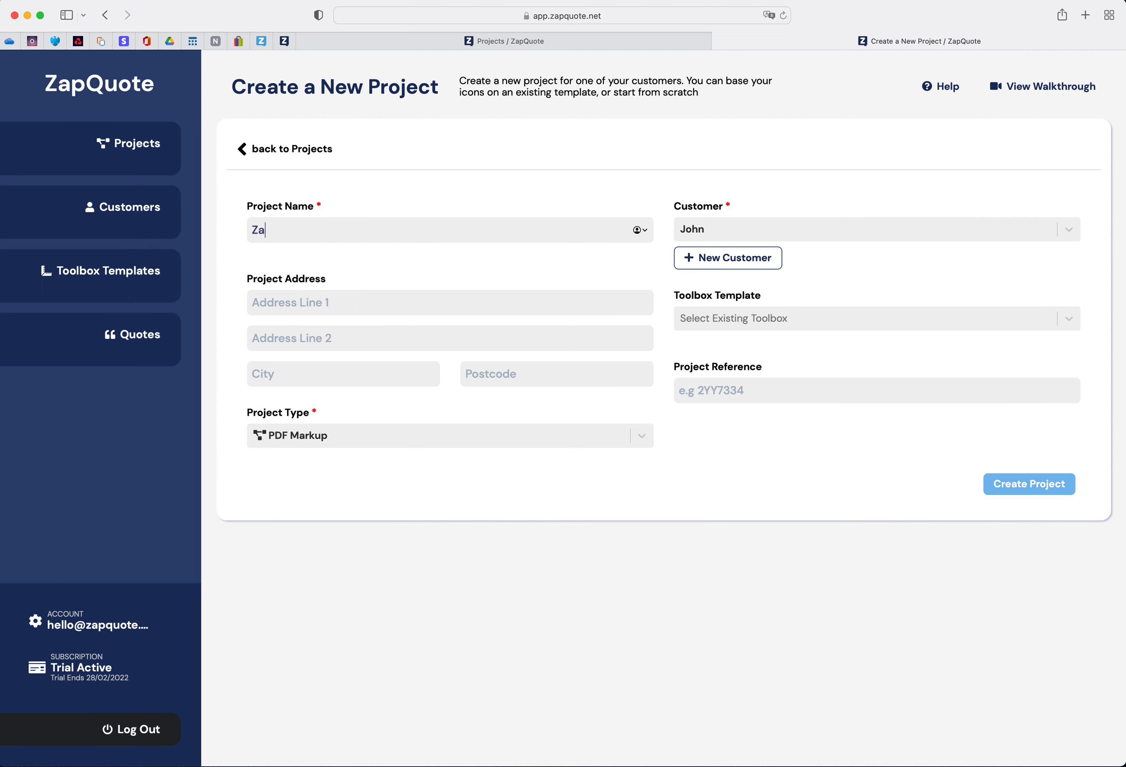
{"action": "type", "text": "pQuote World"}
{"action": "left_click", "coordinate": [1068, 231]}
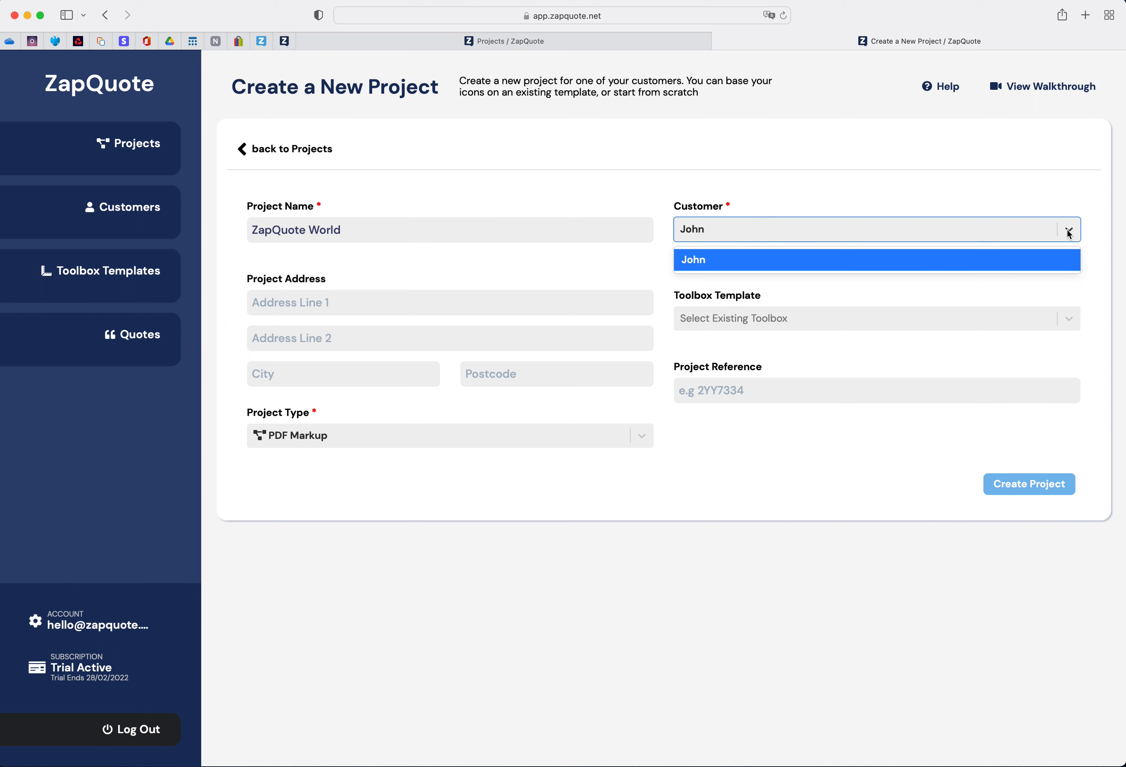
{"action": "left_click", "coordinate": [1067, 230]}
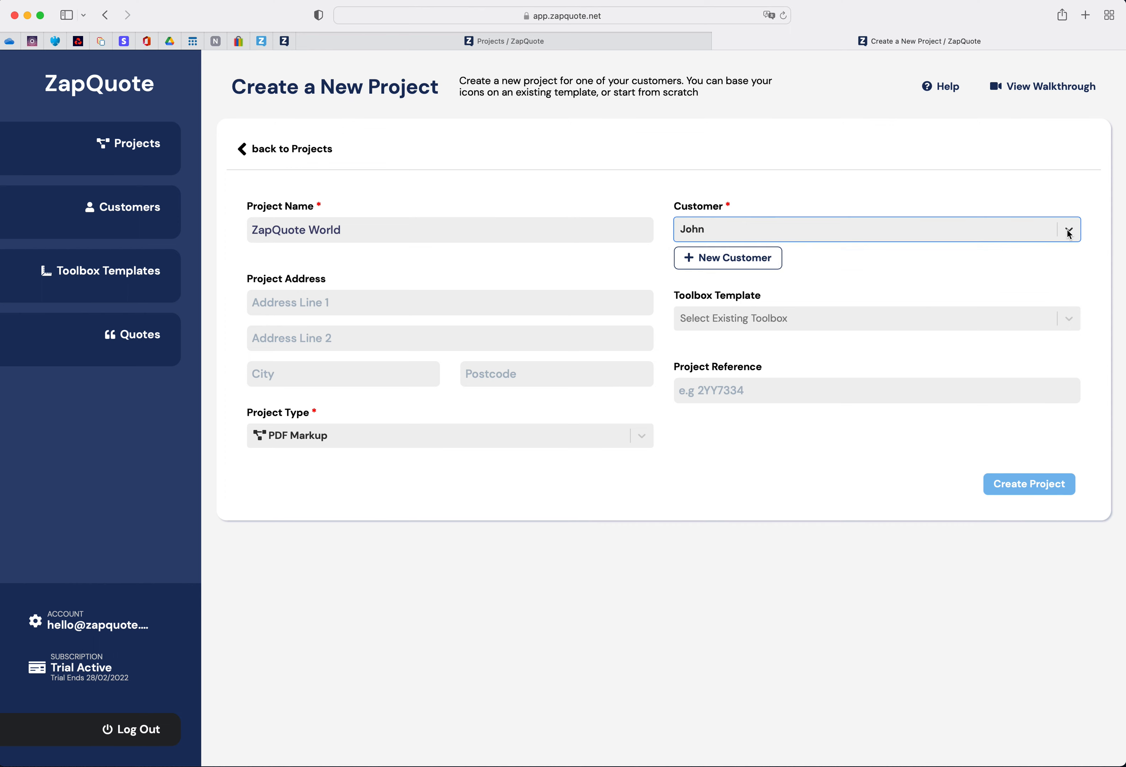
- Start a new customer and enter the customer's first and last name
{"action": "left_click", "coordinate": [729, 260]}
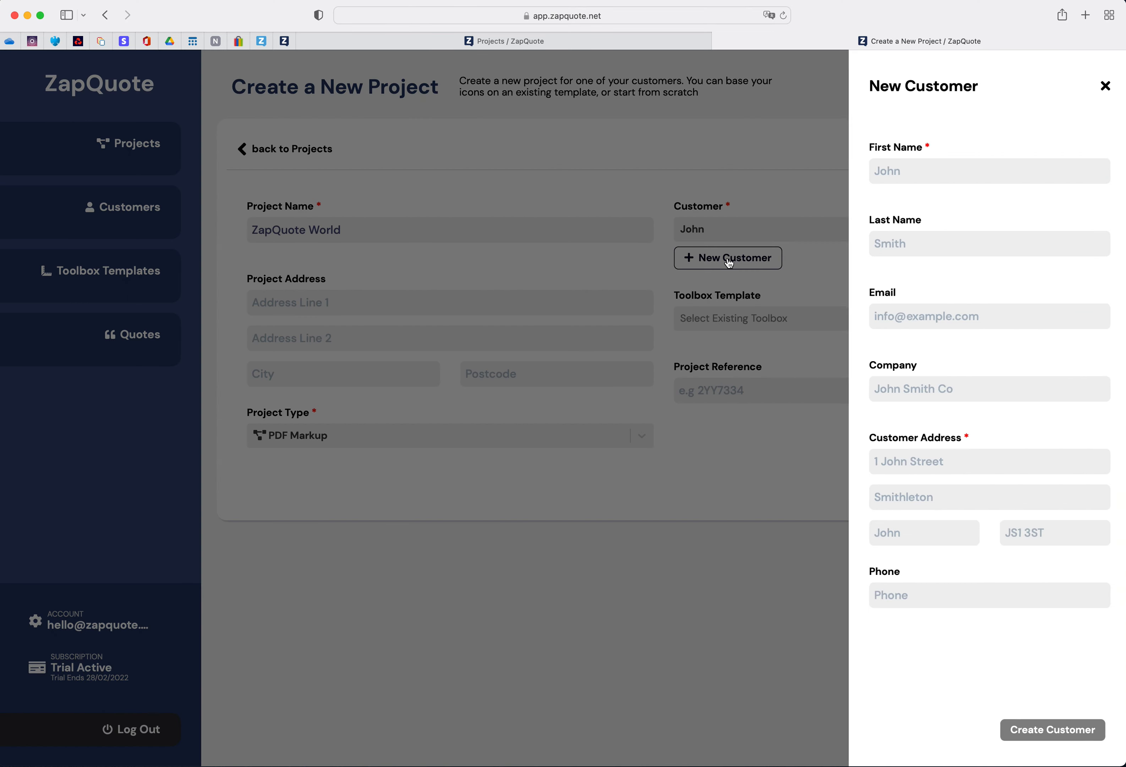
{"action": "left_click", "coordinate": [891, 171]}
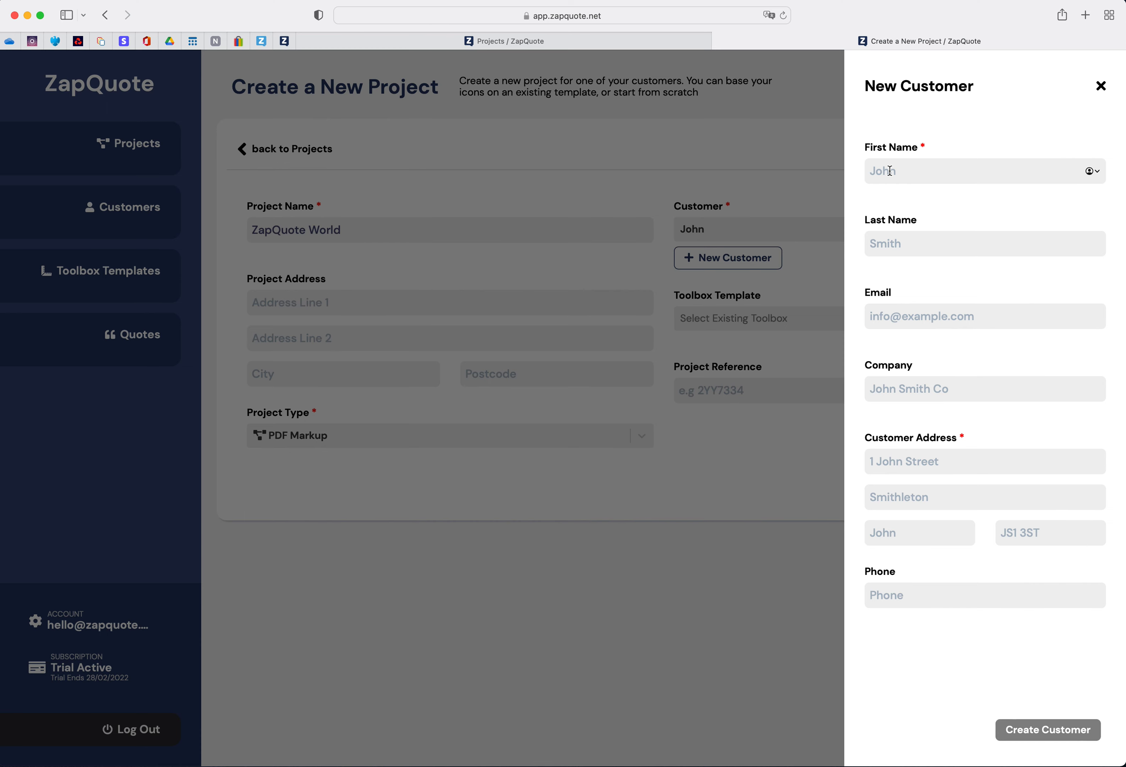
{"action": "left_click", "coordinate": [963, 219]}
{"action": "left_click", "coordinate": [898, 245]}
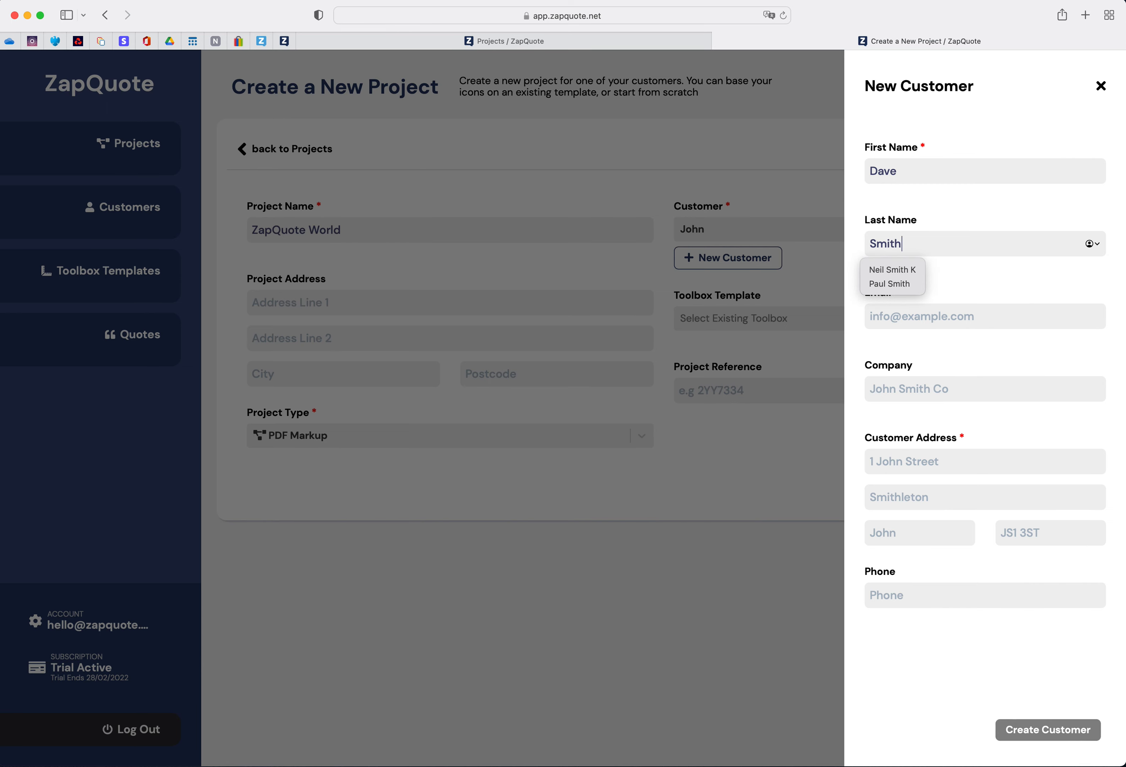
{"action": "left_click", "coordinate": [953, 277]}
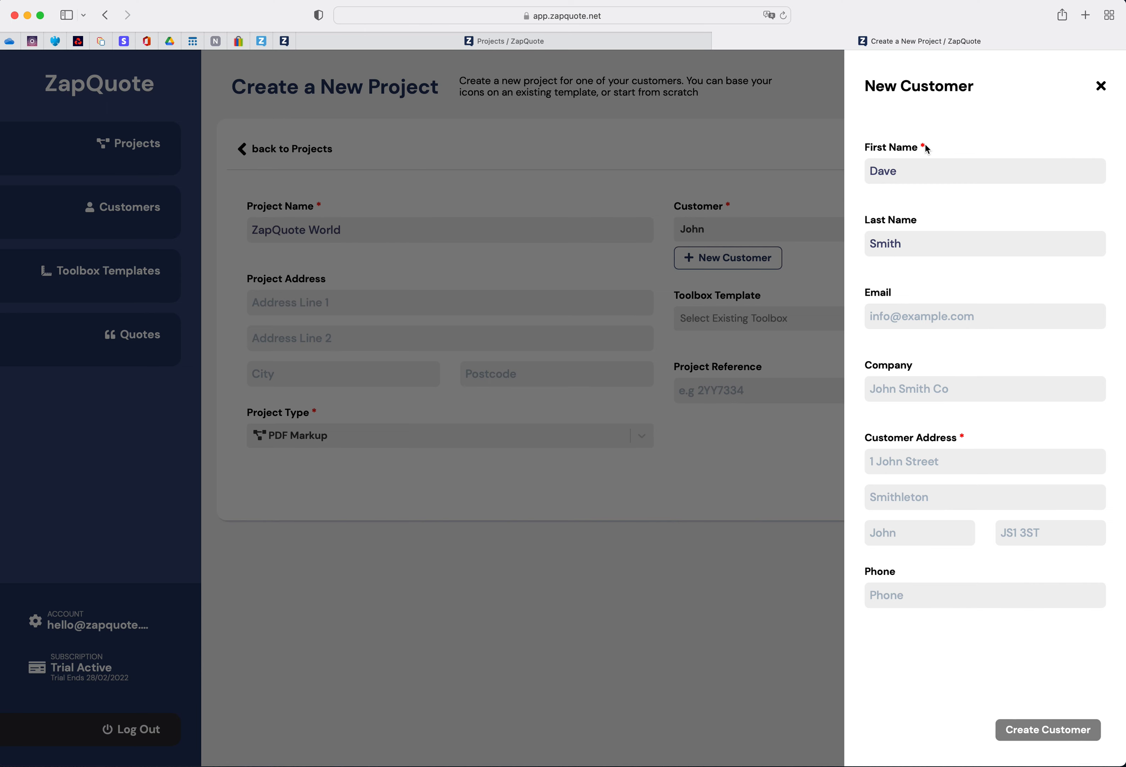
- Fill in the customer's street address and create the customer
{"action": "left_click", "coordinate": [889, 462]}
{"action": "type", "text": "Dave Str"}
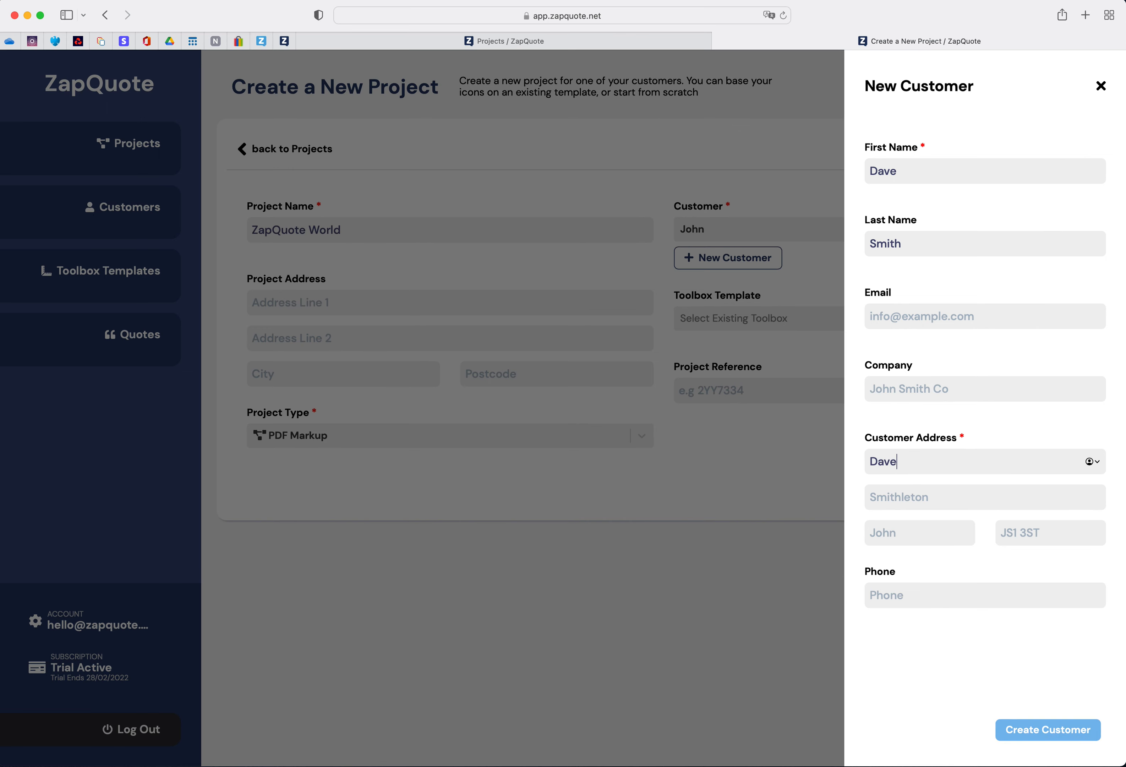
{"action": "type", "text": "eet"}
{"action": "left_click", "coordinate": [1039, 735]}
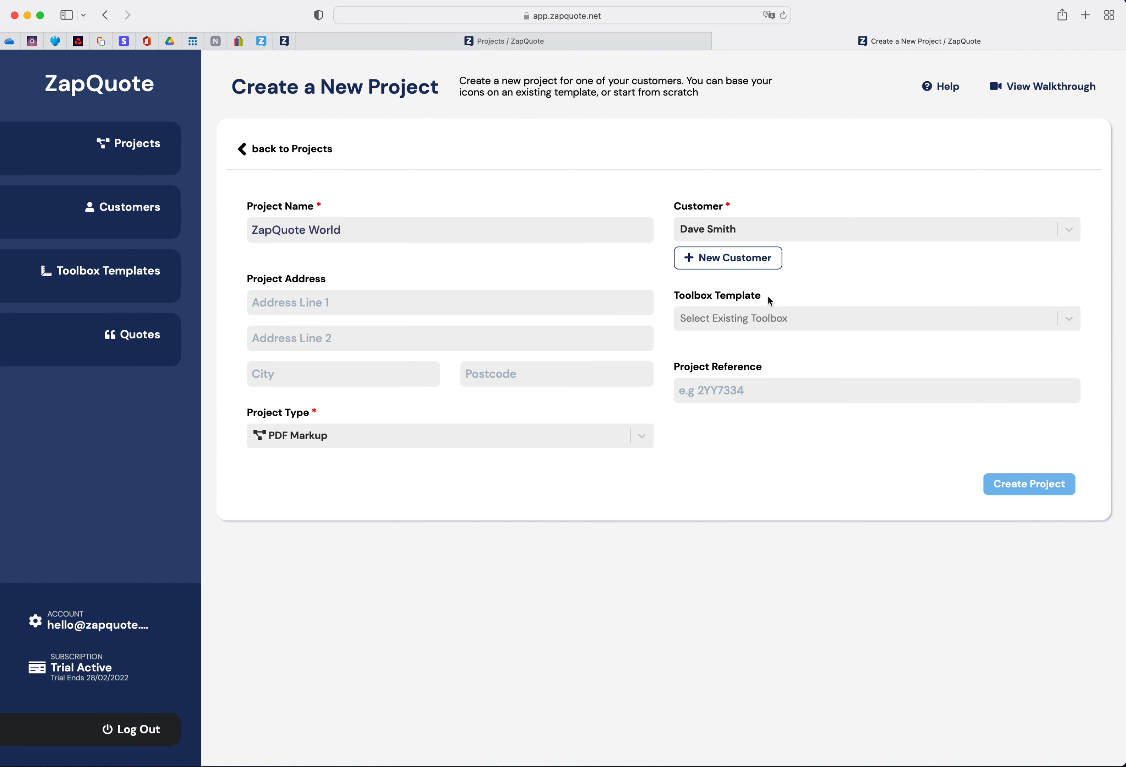
- Choose Electrical London as the project's toolbox template
{"action": "left_click", "coordinate": [1069, 321]}
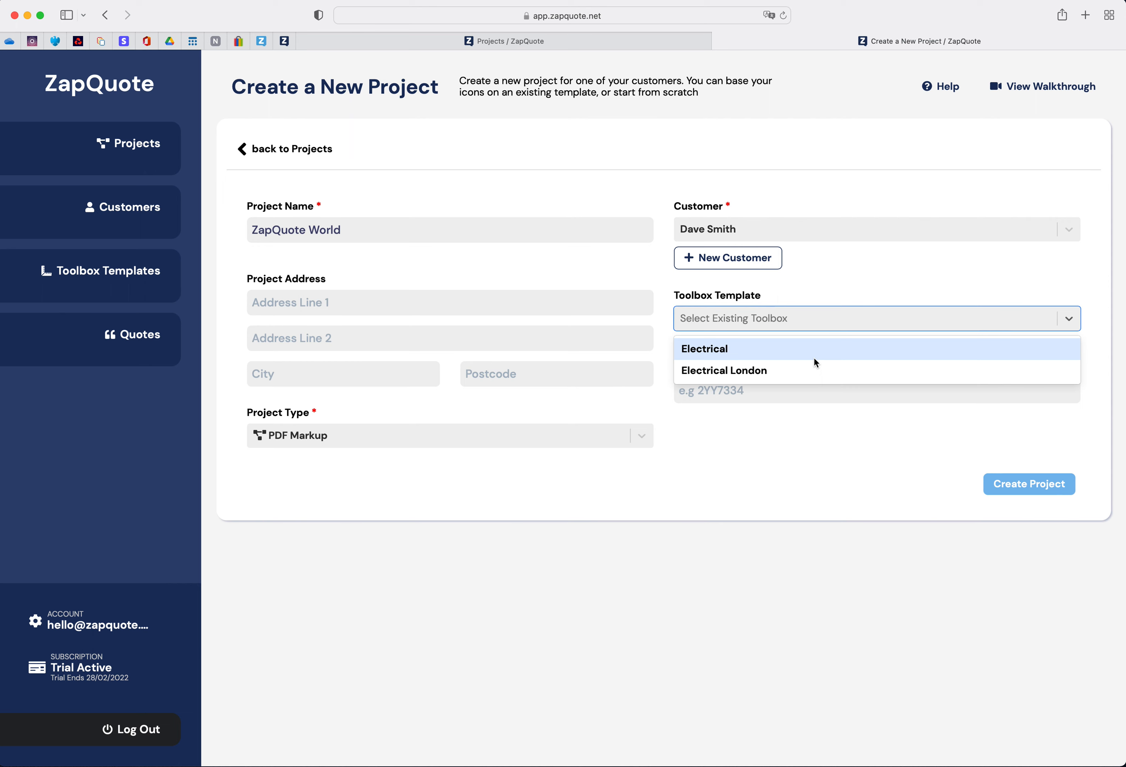
{"action": "left_click", "coordinate": [764, 371]}
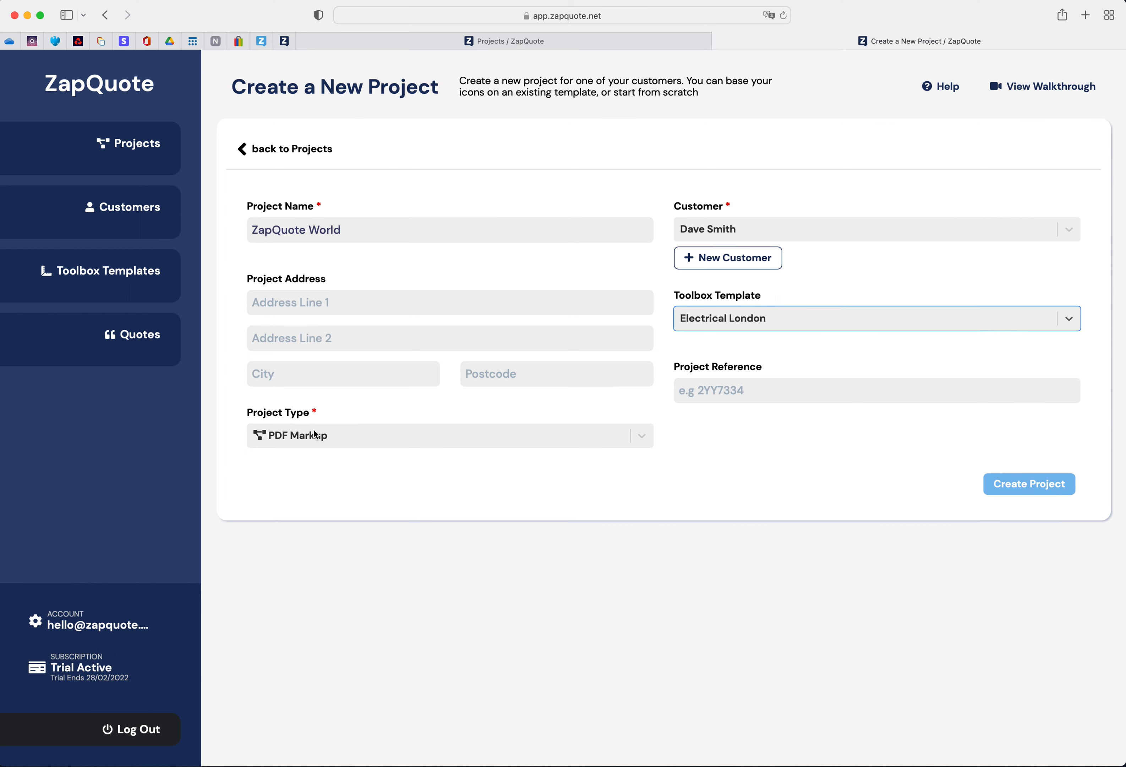
- Create the project with PDF Markup as the project type
{"action": "left_click", "coordinate": [642, 440]}
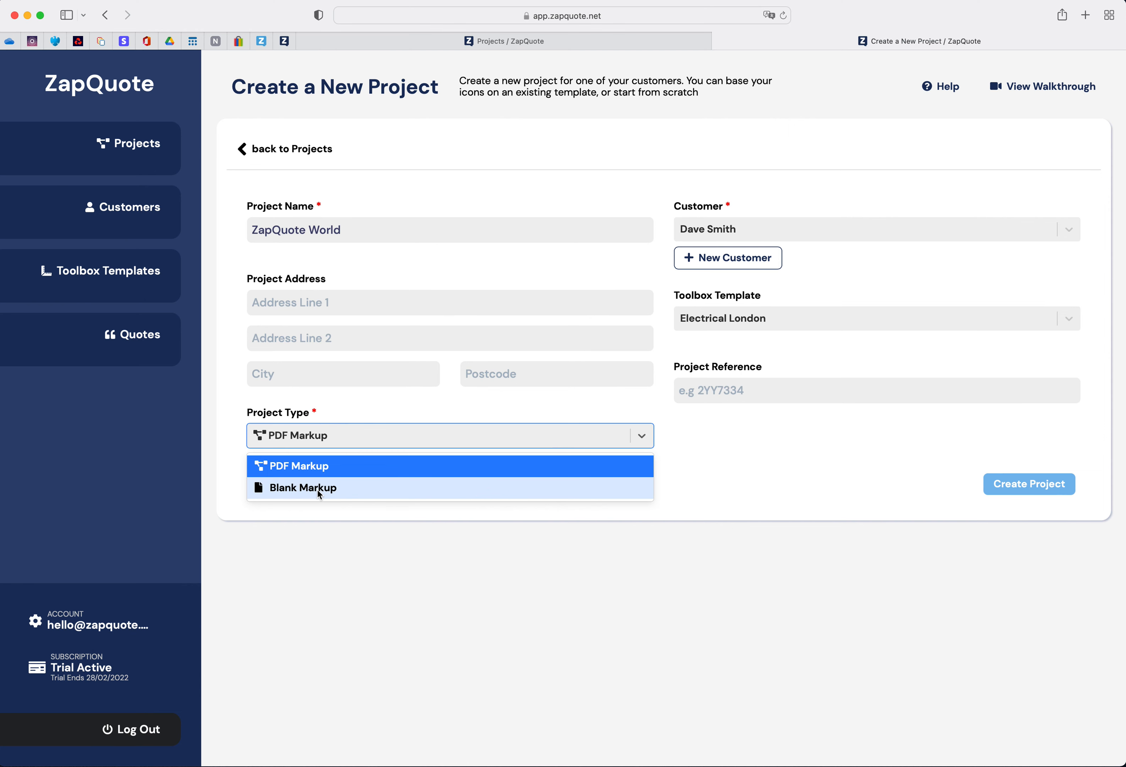
{"action": "left_click", "coordinate": [689, 486]}
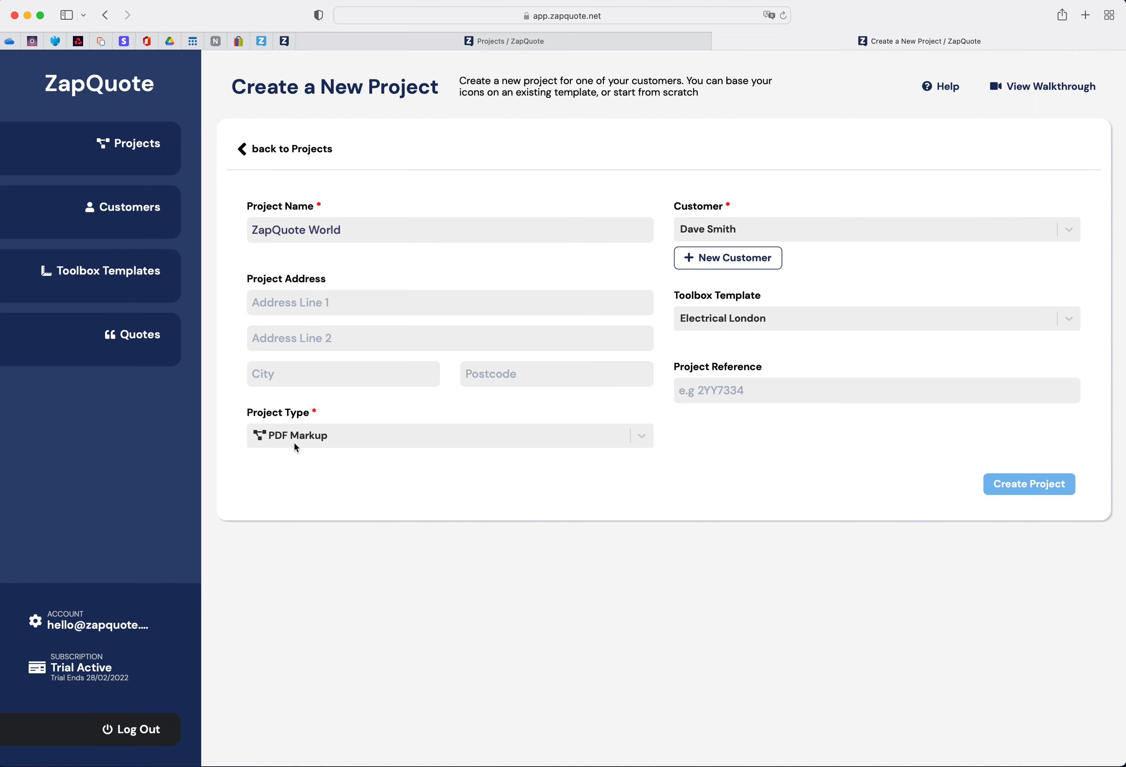
{"action": "left_click", "coordinate": [1020, 490]}
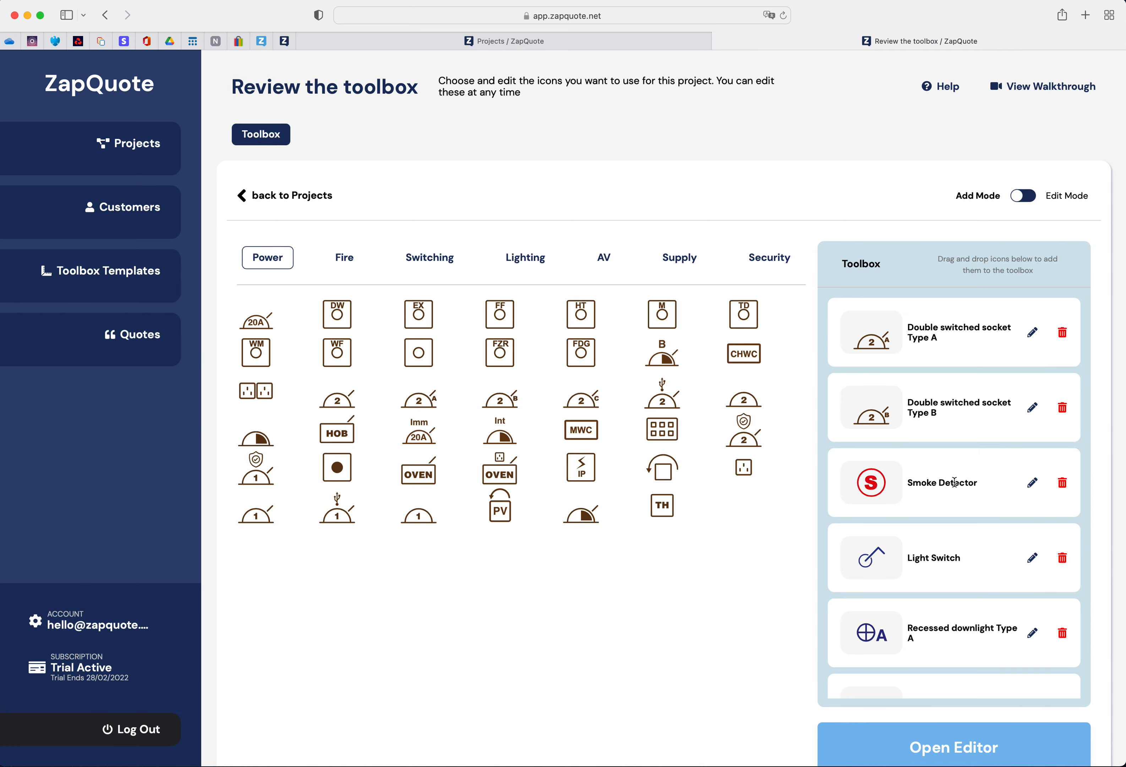
- Add the oven icon and the type B socket icon from the Power category to the toolbox
{"action": "scroll", "coordinate": [953, 482], "scroll_direction": "down", "scroll_amount": 15}
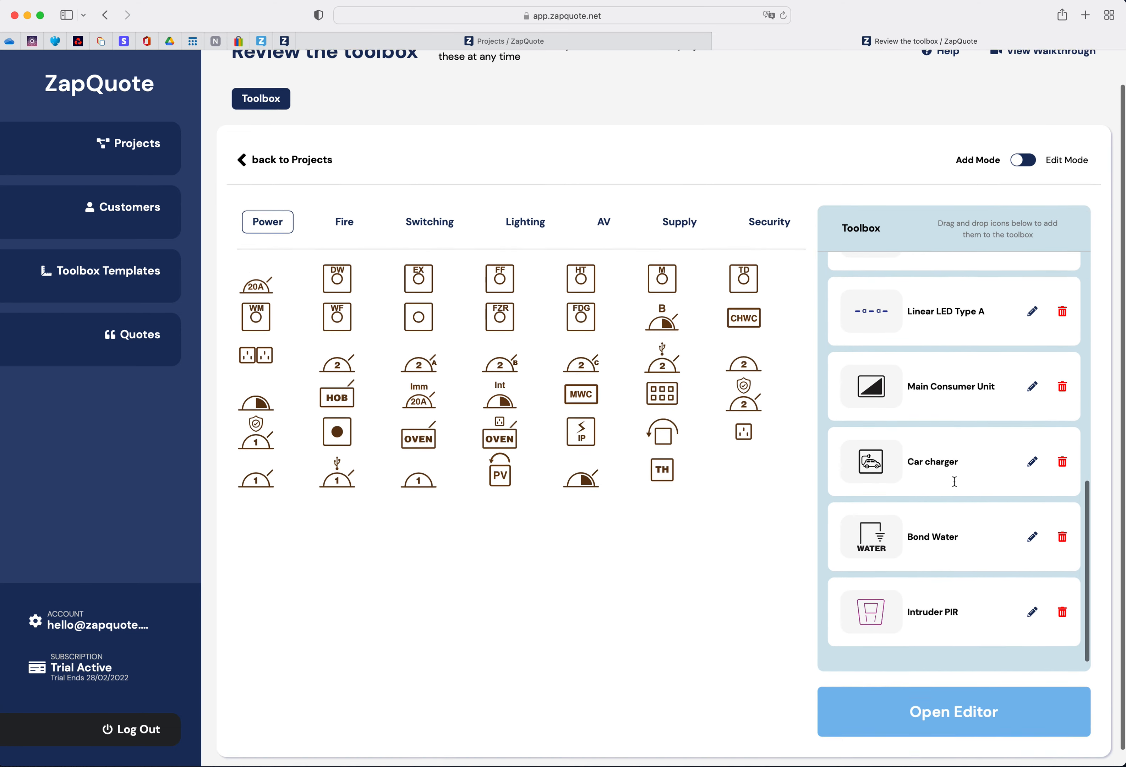
{"action": "scroll", "coordinate": [954, 482], "scroll_direction": "up", "scroll_amount": 10}
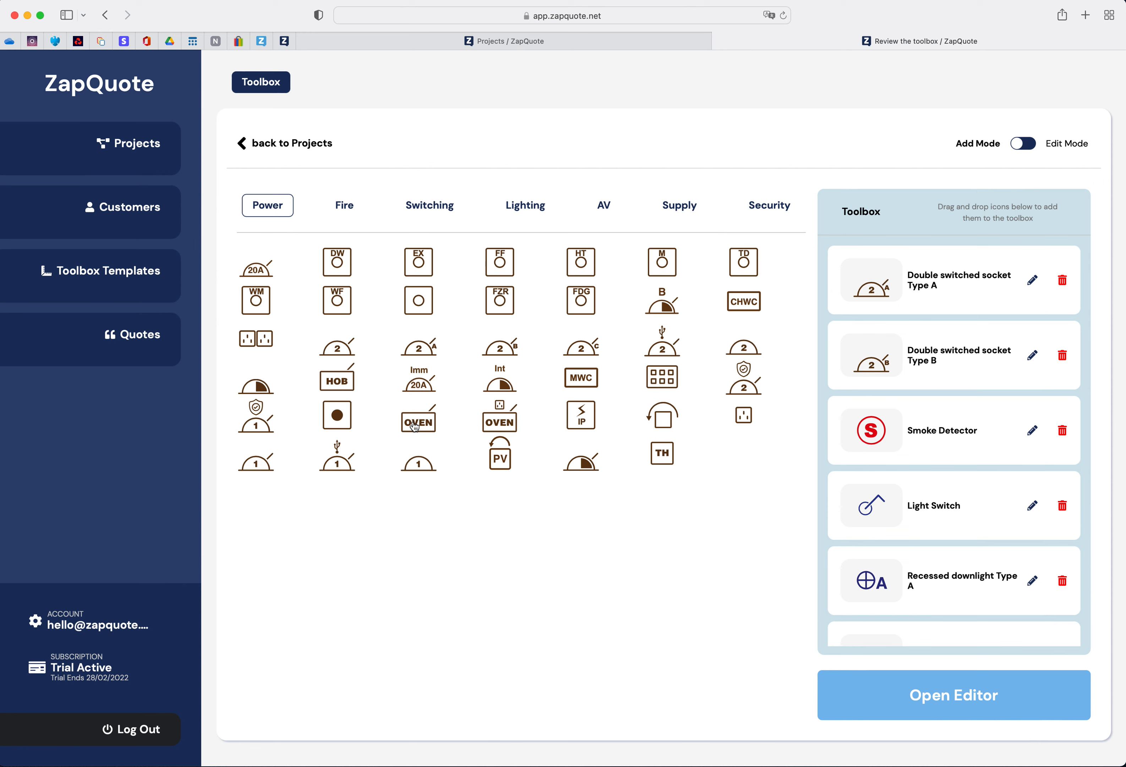
{"action": "left_click_drag", "start_coordinate": [414, 425], "coordinate": [901, 423]}
{"action": "left_click_drag", "start_coordinate": [663, 302], "coordinate": [917, 392]}
- Review the toolbox items' names and prices in Edit Mode, then return to Add Mode
{"action": "left_click", "coordinate": [1019, 146]}
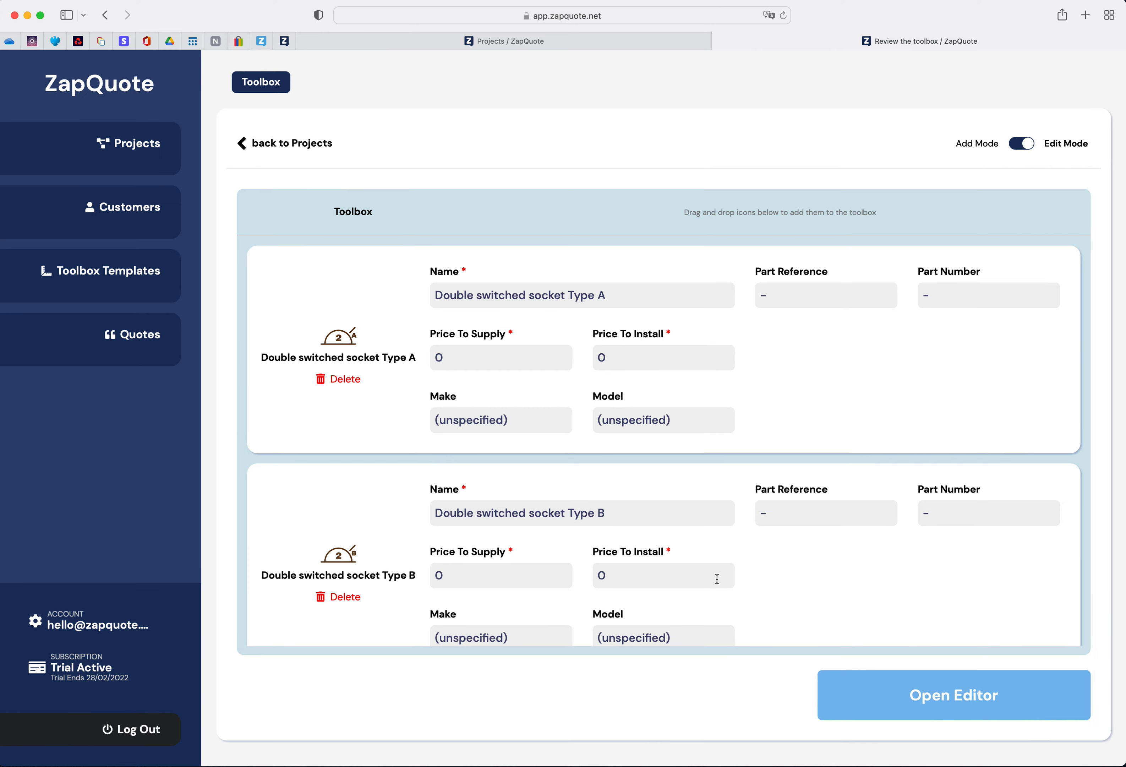
{"action": "scroll", "coordinate": [718, 579], "scroll_direction": "down", "scroll_amount": 15}
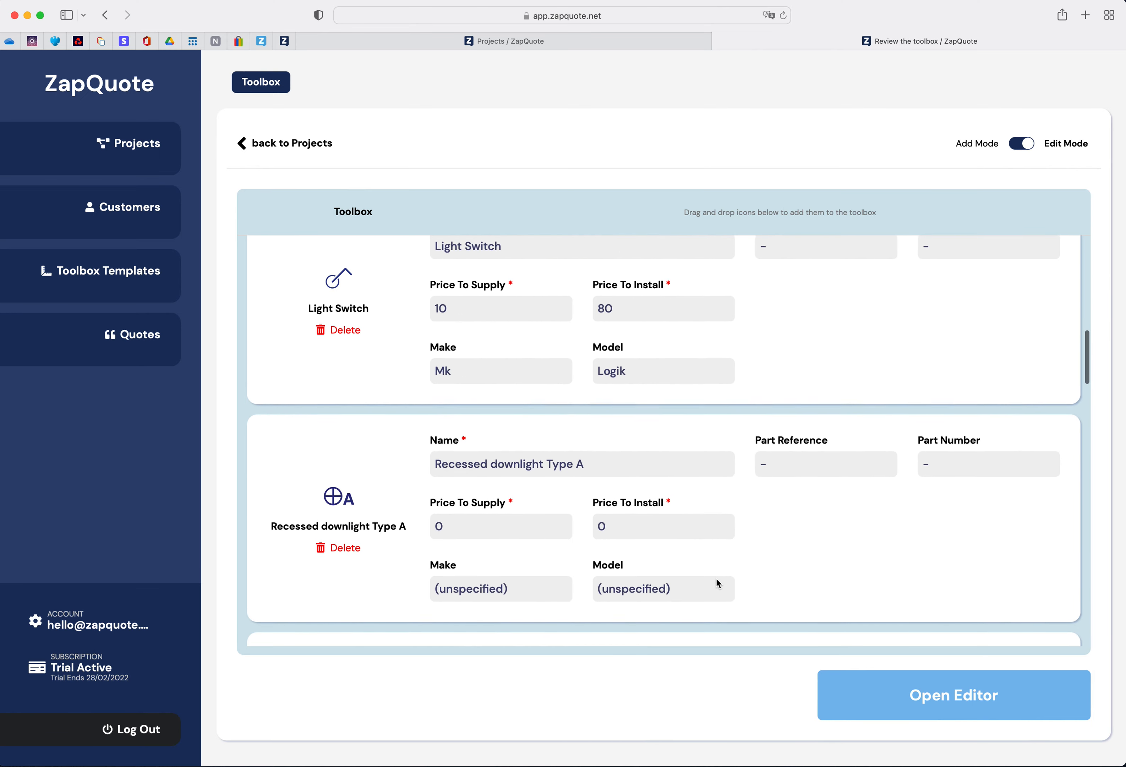
{"action": "scroll", "coordinate": [719, 578], "scroll_direction": "up", "scroll_amount": 15}
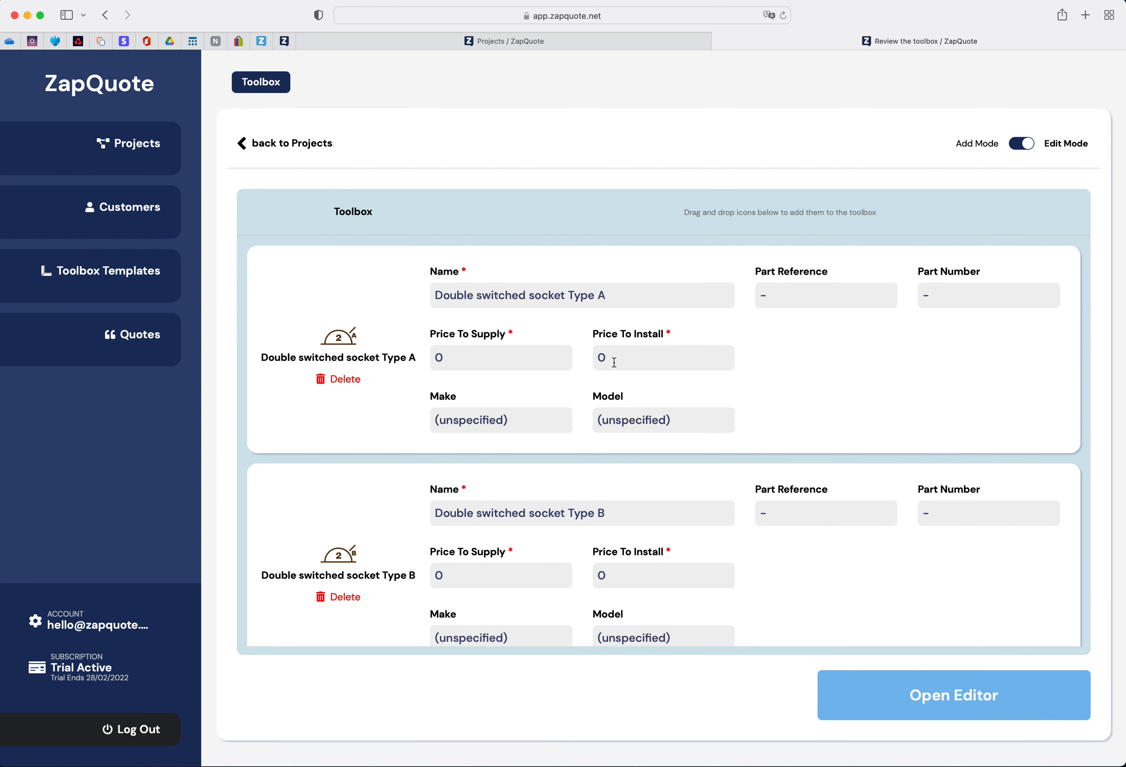
{"action": "left_click", "coordinate": [1028, 144]}
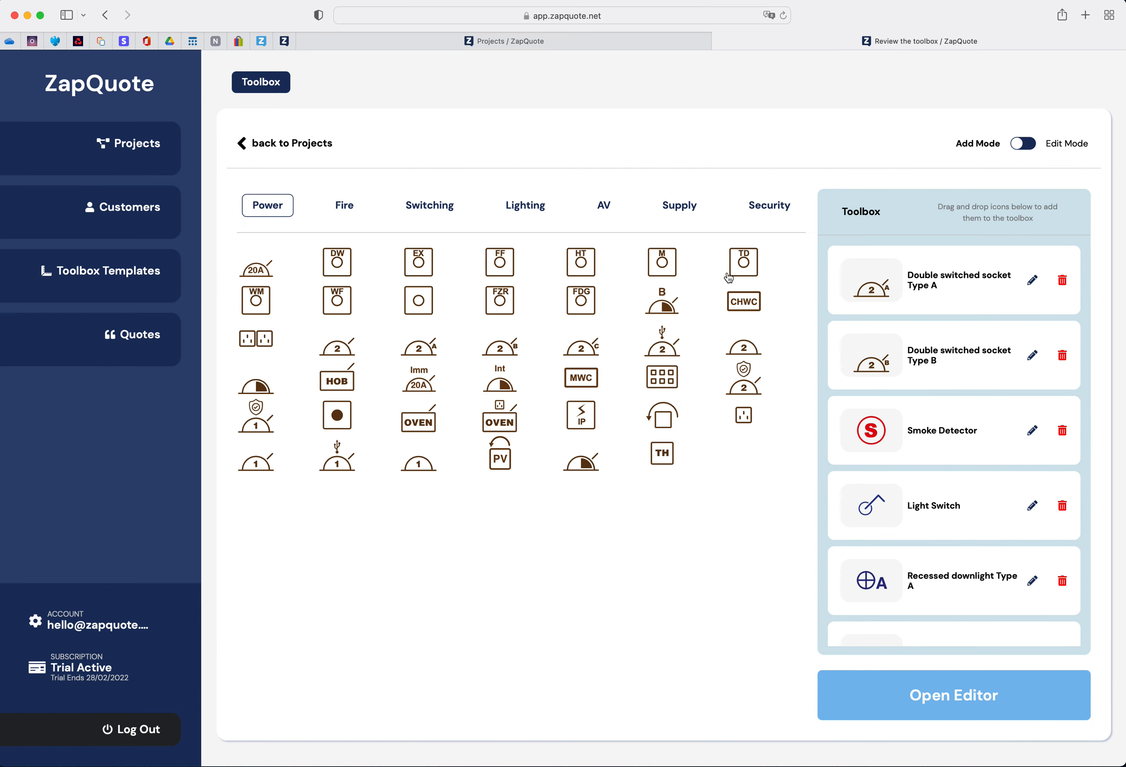
- Open the editor and upload the floor plan PDF
{"action": "left_click", "coordinate": [956, 704]}
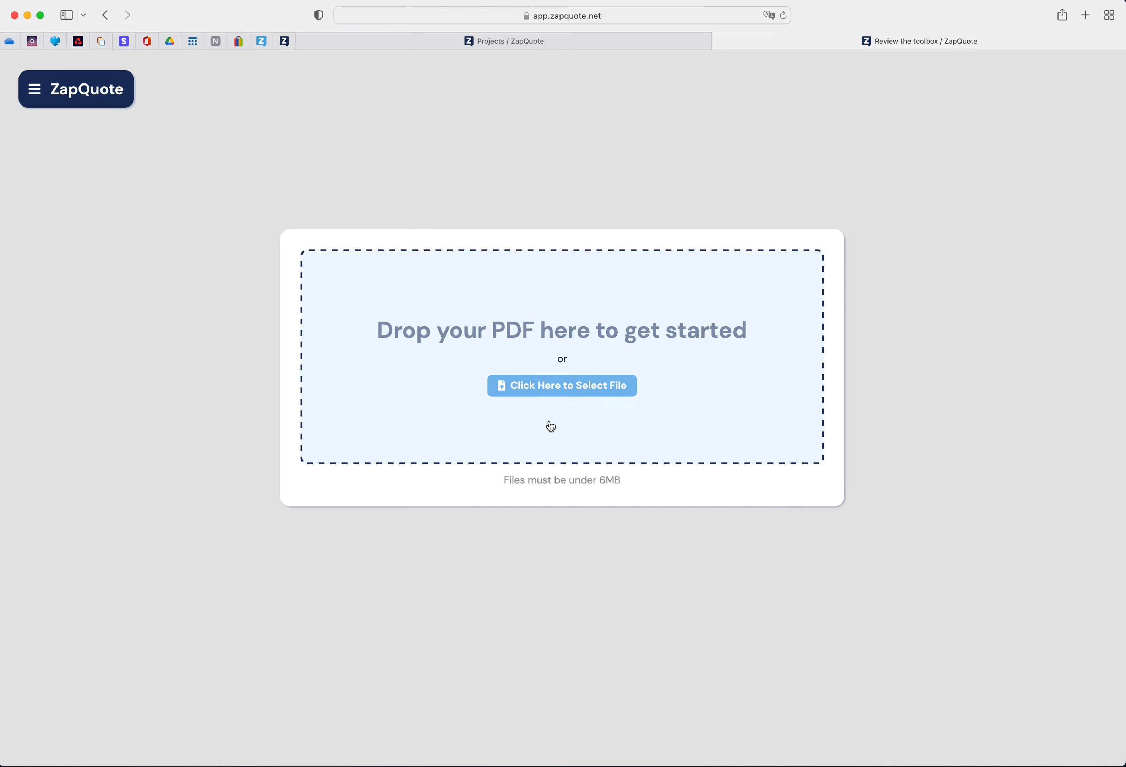
{"action": "left_click_drag", "start_coordinate": [1125, 294], "coordinate": [567, 356]}
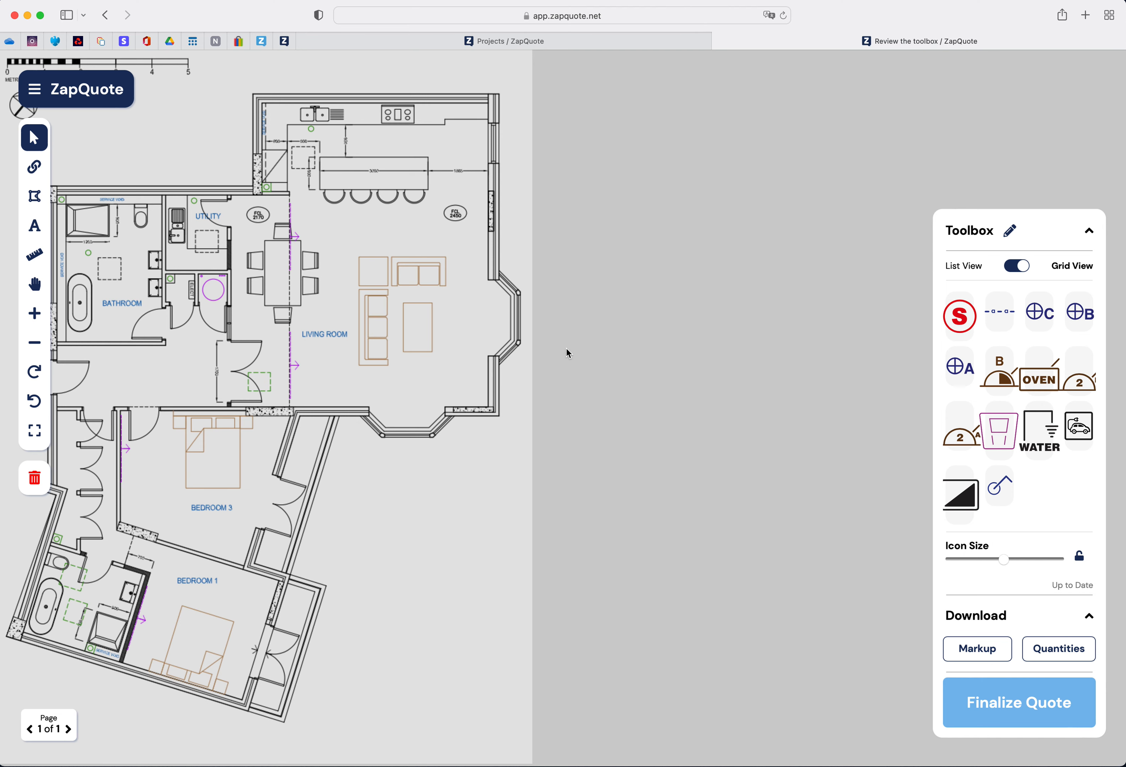
- Examine the project menu options above the floor plan
{"action": "scroll", "coordinate": [567, 348], "scroll_direction": "up", "scroll_amount": 3}
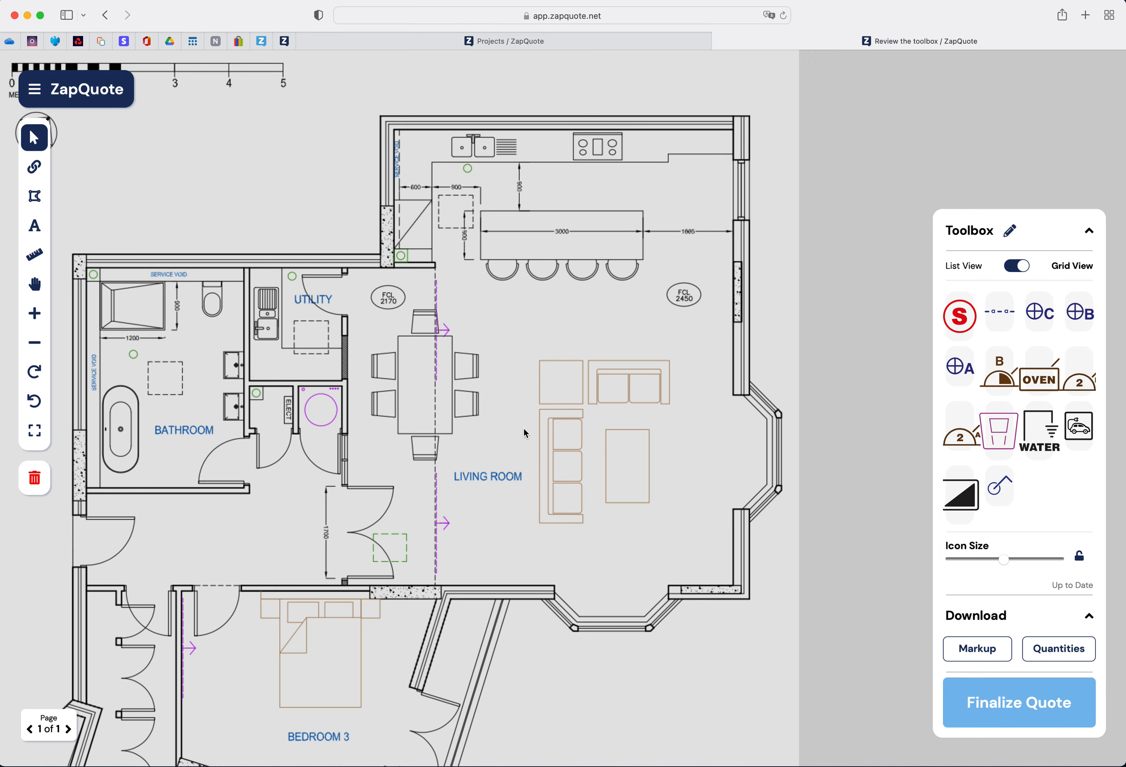
{"action": "scroll", "coordinate": [524, 433], "scroll_direction": "down", "scroll_amount": 4}
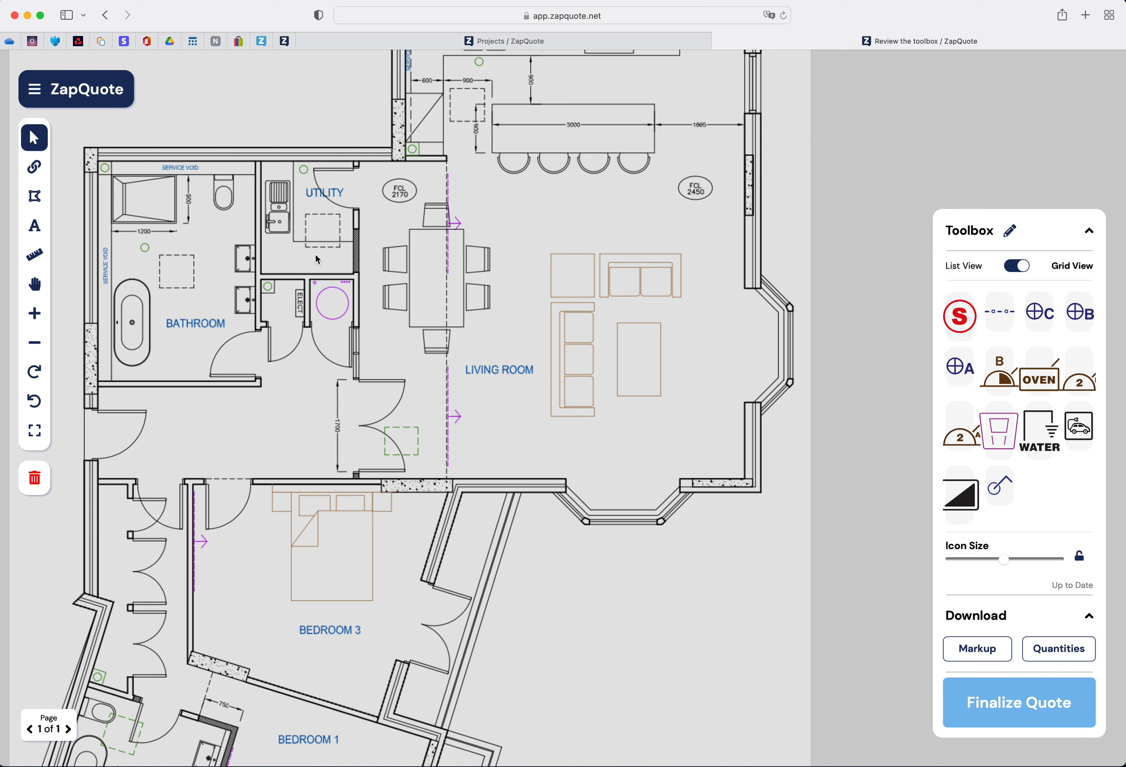
{"action": "left_click", "coordinate": [34, 89]}
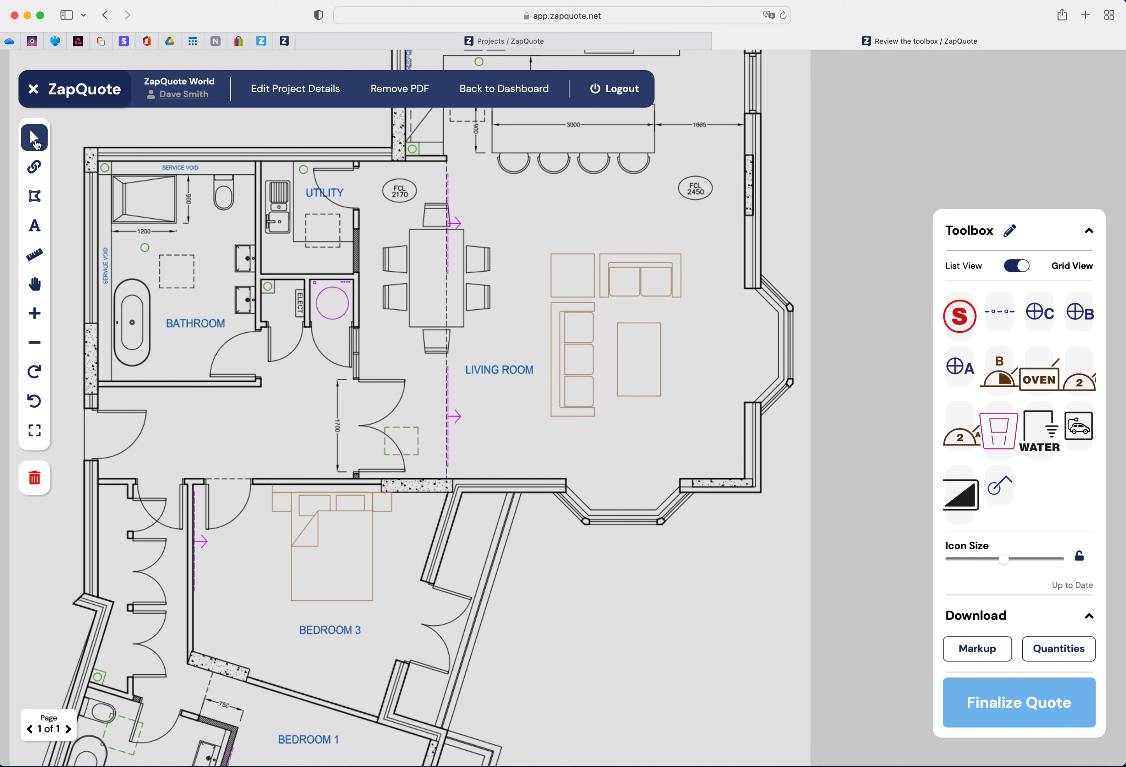
{"action": "left_click", "coordinate": [34, 97]}
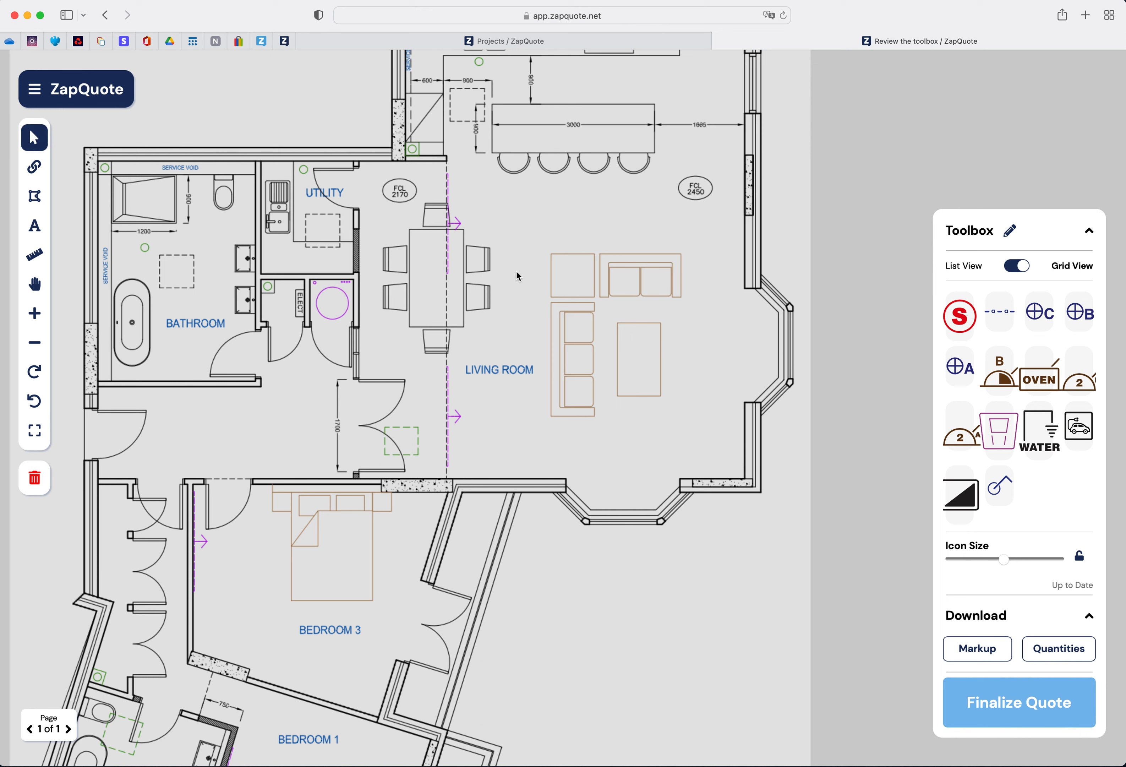
- Explore the floor plan layout using the pan and select tools
{"action": "left_click", "coordinate": [33, 167]}
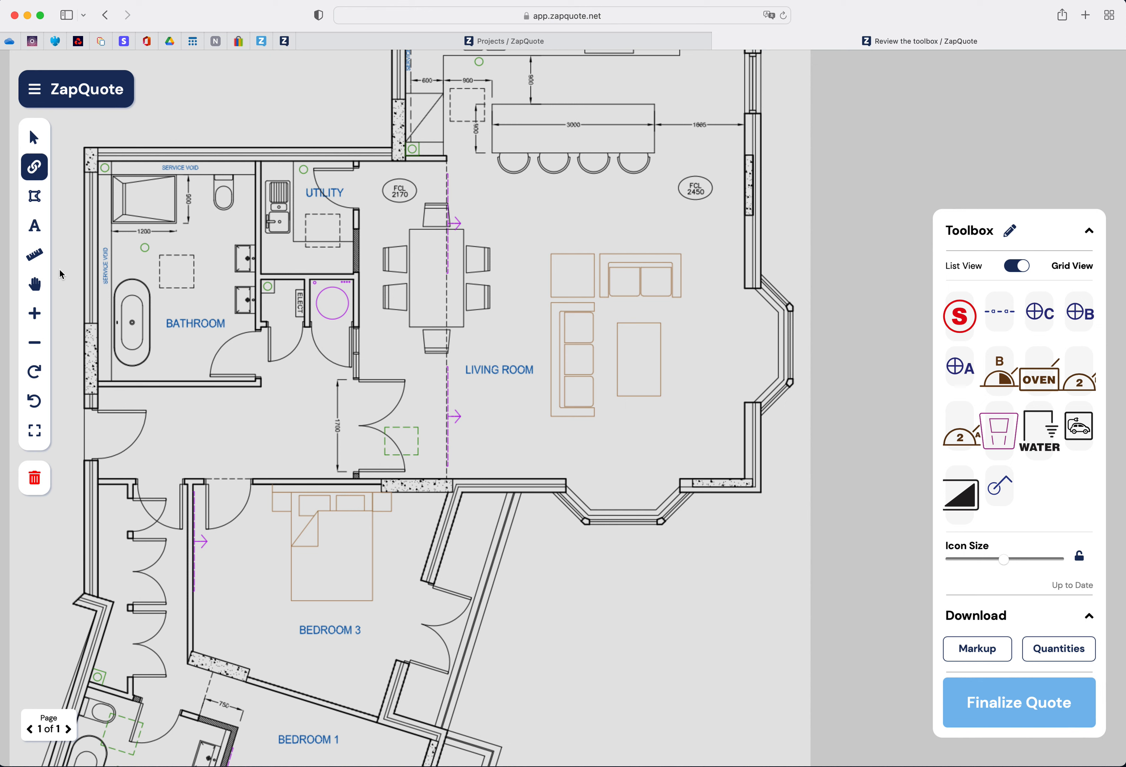
{"action": "left_click", "coordinate": [38, 288]}
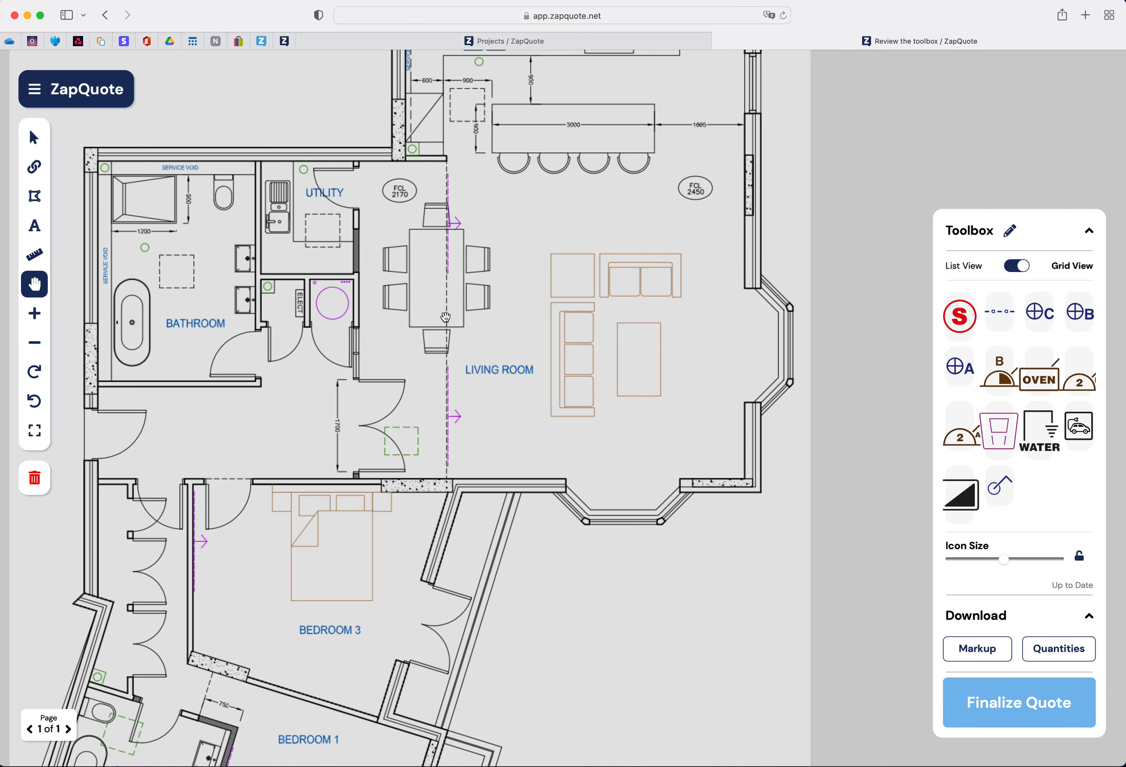
{"action": "mouse_move", "coordinate": [474, 318]}
{"action": "left_mouse_down"}
{"action": "mouse_move", "coordinate": [421, 324]}
{"action": "mouse_move", "coordinate": [453, 368]}
{"action": "mouse_move", "coordinate": [473, 223]}
{"action": "mouse_move", "coordinate": [458, 511]}
{"action": "mouse_move", "coordinate": [406, 297]}
{"action": "mouse_move", "coordinate": [481, 314]}
{"action": "mouse_move", "coordinate": [473, 318]}
{"action": "left_mouse_up"}
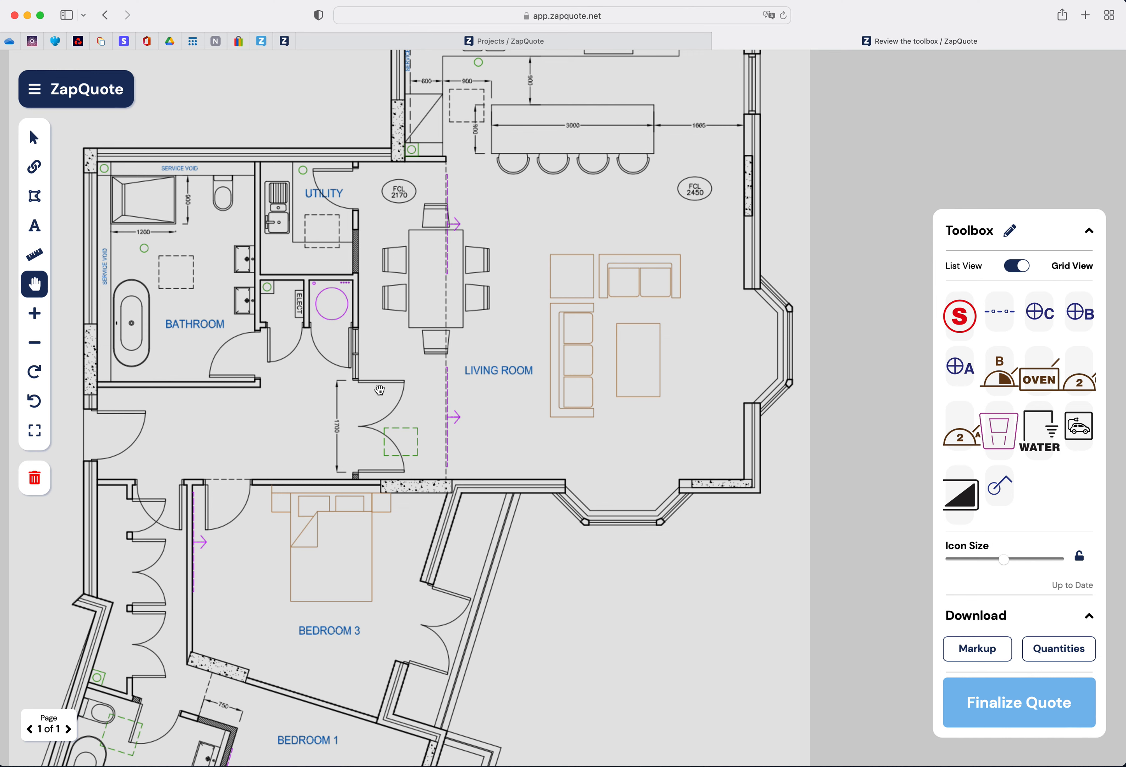
{"action": "left_click", "coordinate": [34, 138]}
{"action": "scroll", "coordinate": [573, 377], "scroll_direction": "right", "scroll_amount": 6}
{"action": "scroll", "coordinate": [573, 377], "scroll_direction": "left", "scroll_amount": 8}
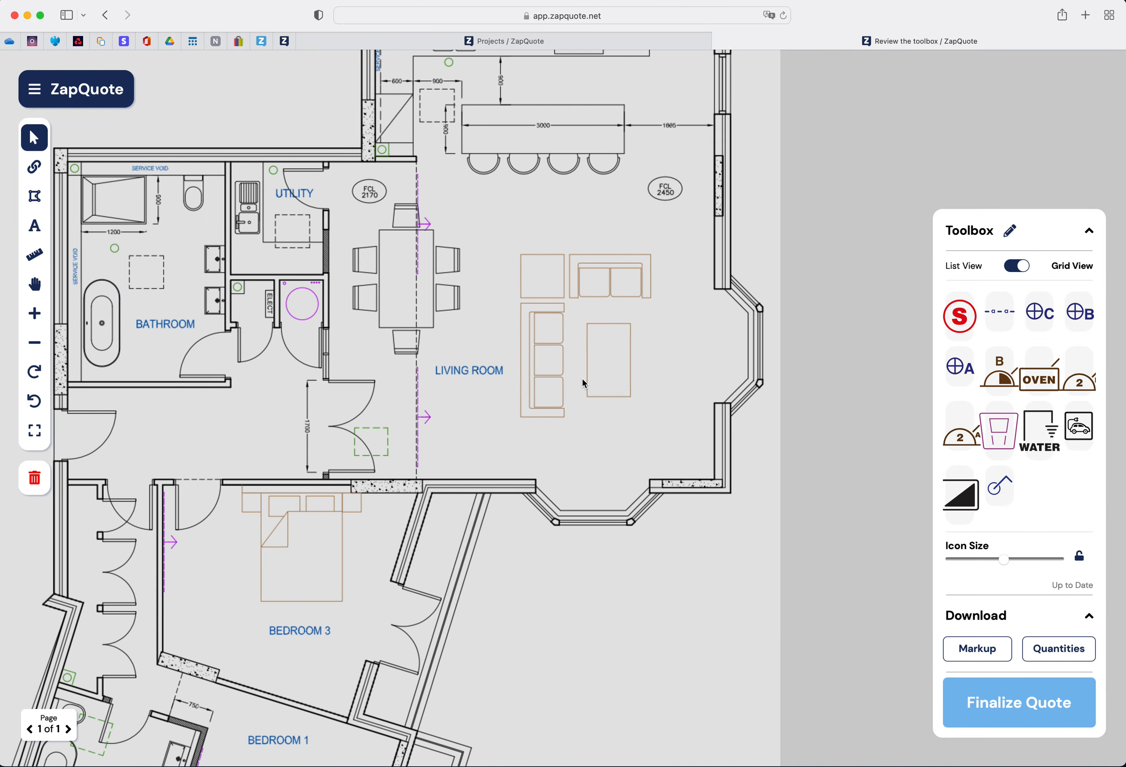
{"action": "scroll", "coordinate": [585, 380], "scroll_direction": "down", "scroll_amount": 5}
{"action": "scroll", "coordinate": [585, 379], "scroll_direction": "up", "scroll_amount": 6}
{"action": "scroll", "coordinate": [589, 383], "scroll_direction": "right", "scroll_amount": 4}
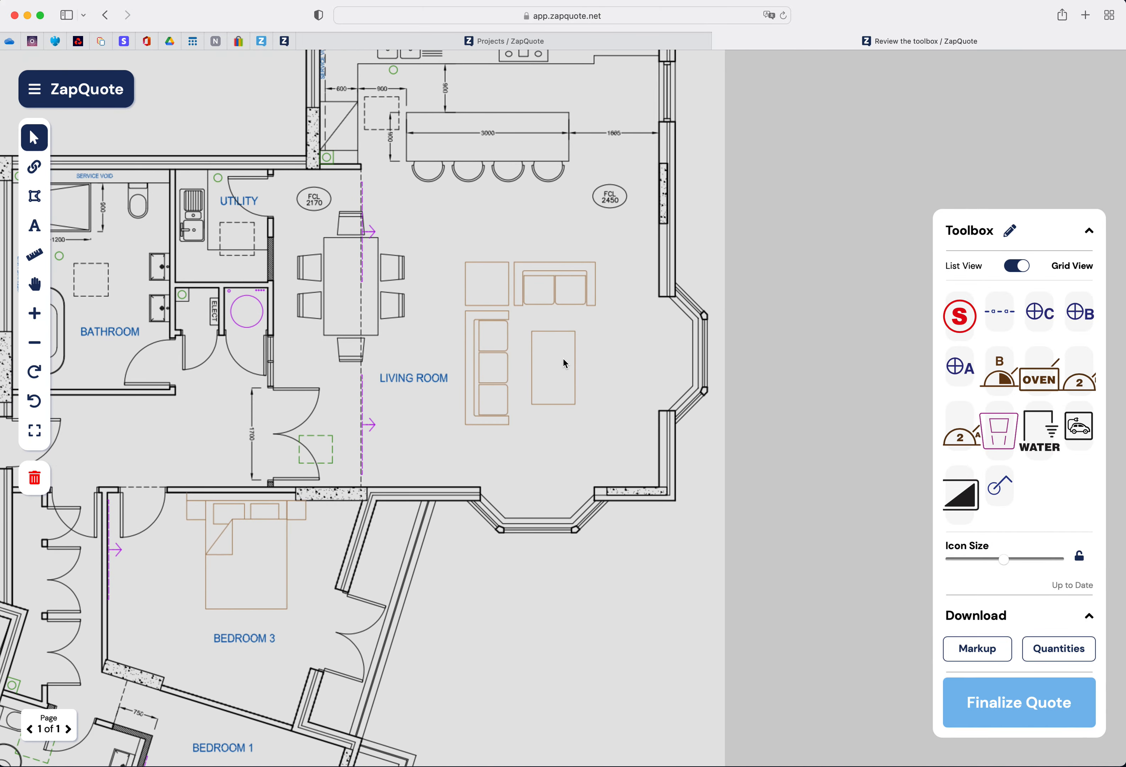
{"action": "scroll", "coordinate": [563, 359], "scroll_direction": "left", "scroll_amount": 6}
{"action": "scroll", "coordinate": [564, 359], "scroll_direction": "right", "scroll_amount": 3}
{"action": "scroll", "coordinate": [564, 359], "scroll_direction": "down", "scroll_amount": 2}
{"action": "scroll", "coordinate": [564, 359], "scroll_direction": "up", "scroll_amount": 1}
{"action": "scroll", "coordinate": [564, 359], "scroll_direction": "right", "scroll_amount": 1}
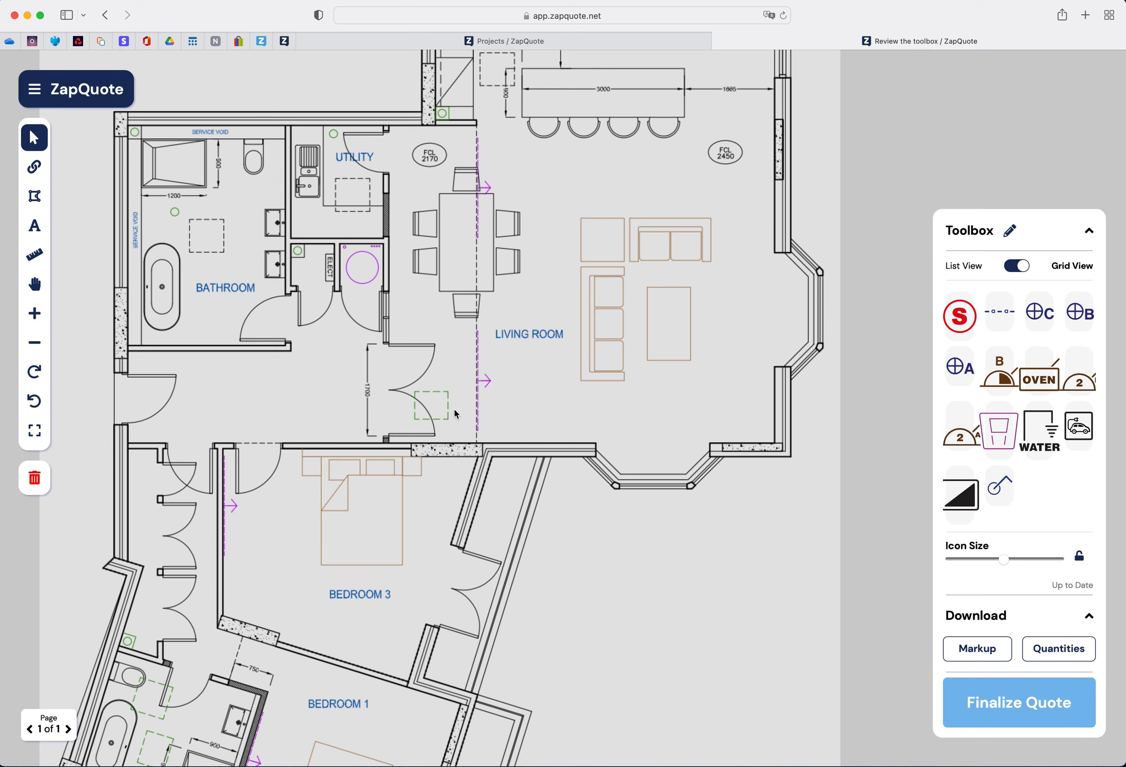
{"action": "scroll", "coordinate": [456, 411], "scroll_direction": "right", "scroll_amount": 3}
{"action": "scroll", "coordinate": [454, 409], "scroll_direction": "left", "scroll_amount": 5}
{"action": "scroll", "coordinate": [454, 409], "scroll_direction": "up", "scroll_amount": 2}
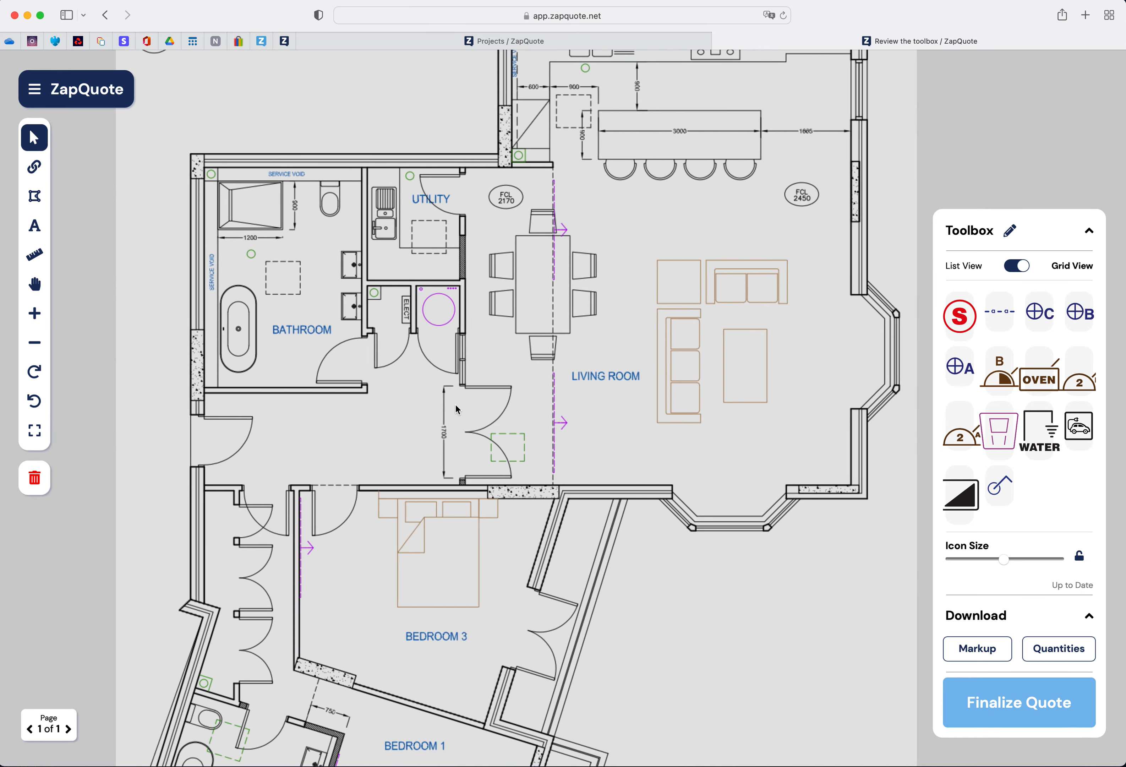
{"action": "scroll", "coordinate": [453, 404], "scroll_direction": "right", "scroll_amount": 2}
{"action": "scroll", "coordinate": [453, 402], "scroll_direction": "down", "scroll_amount": 2}
{"action": "scroll", "coordinate": [454, 405], "scroll_direction": "up", "scroll_amount": 4}
{"action": "scroll", "coordinate": [450, 405], "scroll_direction": "right", "scroll_amount": 2}
{"action": "scroll", "coordinate": [446, 405], "scroll_direction": "left", "scroll_amount": 1}
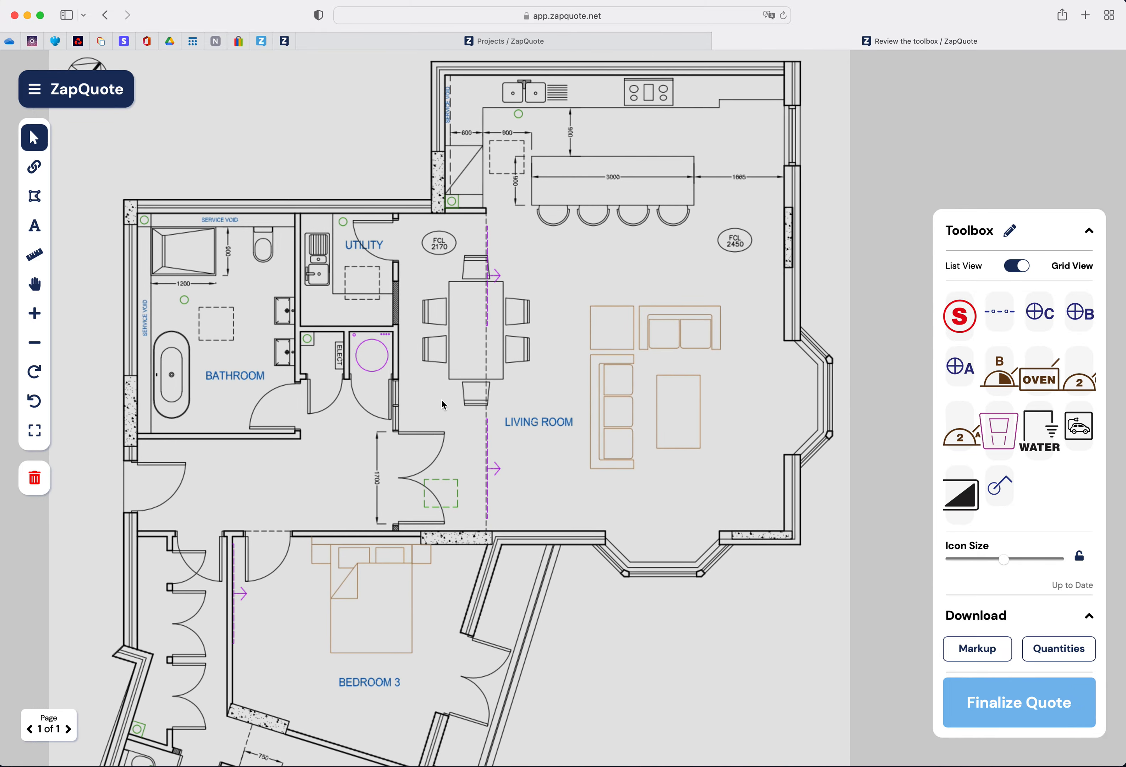
{"action": "scroll", "coordinate": [444, 404], "scroll_direction": "down", "scroll_amount": 2}
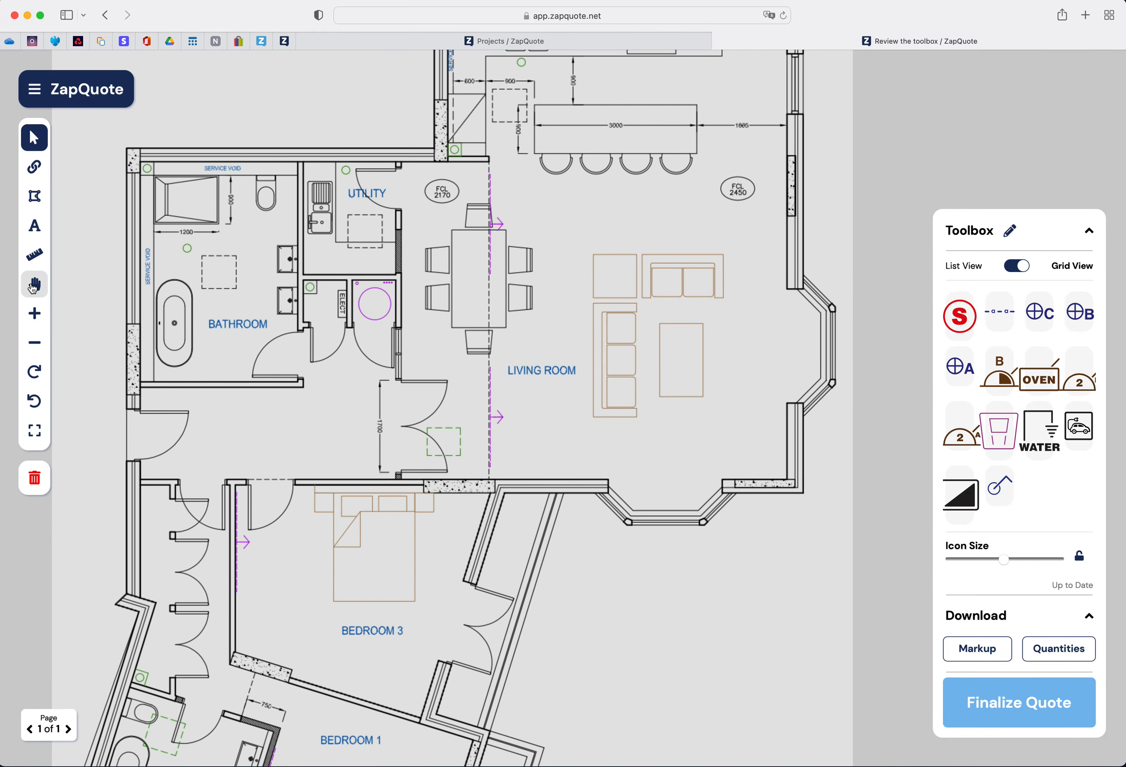
- Pan and zoom around the floor plan to inspect its rooms
{"action": "left_click", "coordinate": [33, 290]}
{"action": "scroll", "coordinate": [567, 338], "scroll_direction": "right", "scroll_amount": 5}
{"action": "scroll", "coordinate": [567, 337], "scroll_direction": "up", "scroll_amount": 2}
{"action": "scroll", "coordinate": [563, 328], "scroll_direction": "left", "scroll_amount": 6}
{"action": "scroll", "coordinate": [562, 328], "scroll_direction": "down", "scroll_amount": 4}
{"action": "scroll", "coordinate": [558, 318], "scroll_direction": "right", "scroll_amount": 3}
{"action": "scroll", "coordinate": [558, 318], "scroll_direction": "up", "scroll_amount": 1}
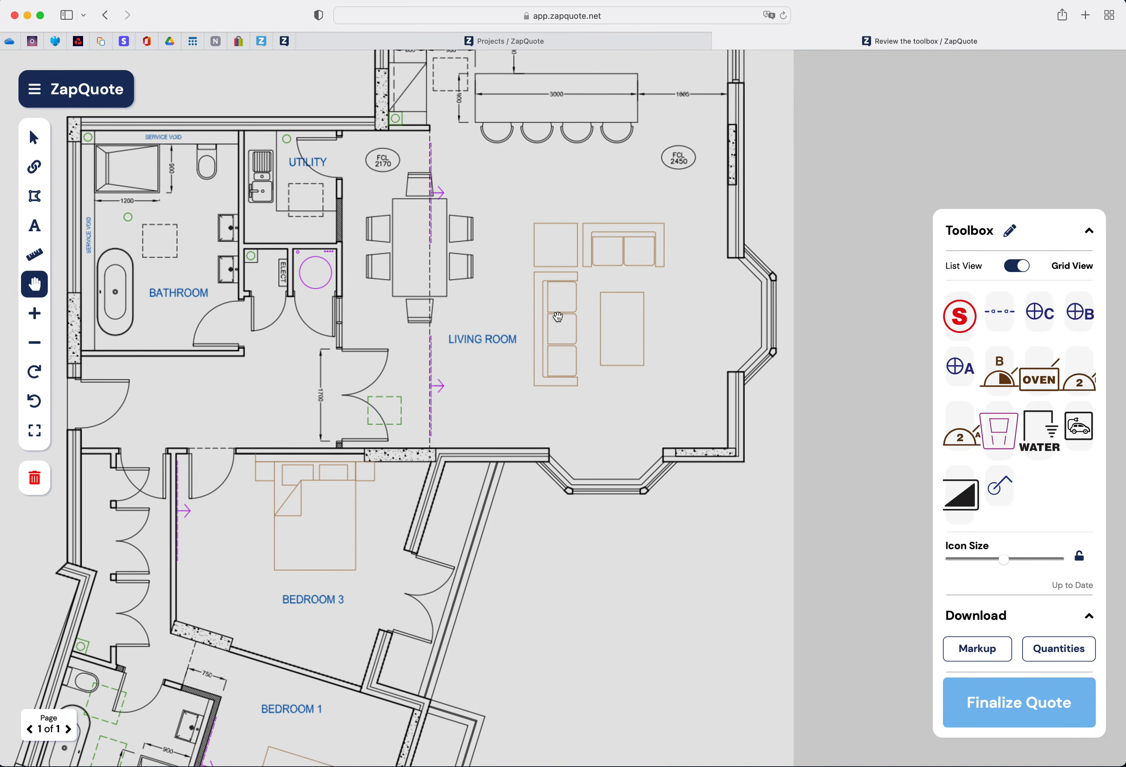
{"action": "left_click", "coordinate": [36, 316]}
{"action": "left_click", "coordinate": [36, 345]}
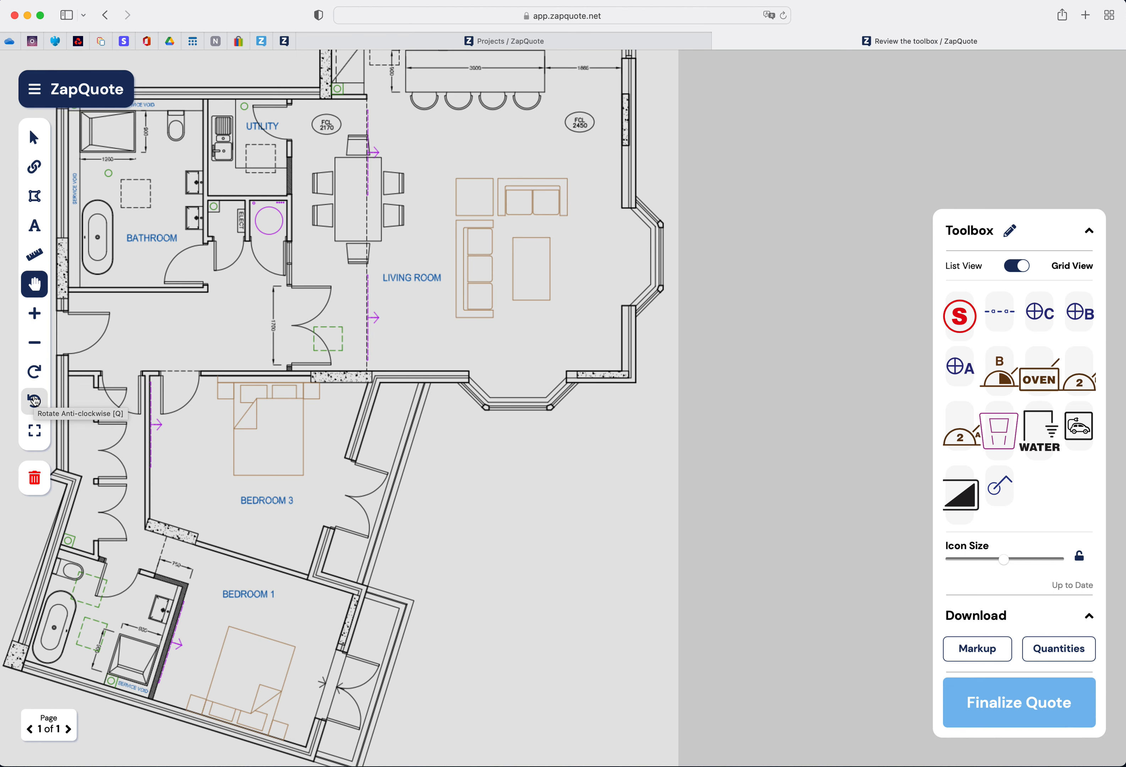
{"action": "scroll", "coordinate": [322, 361], "scroll_direction": "left", "scroll_amount": 5}
{"action": "scroll", "coordinate": [322, 362], "scroll_direction": "up", "scroll_amount": 2}
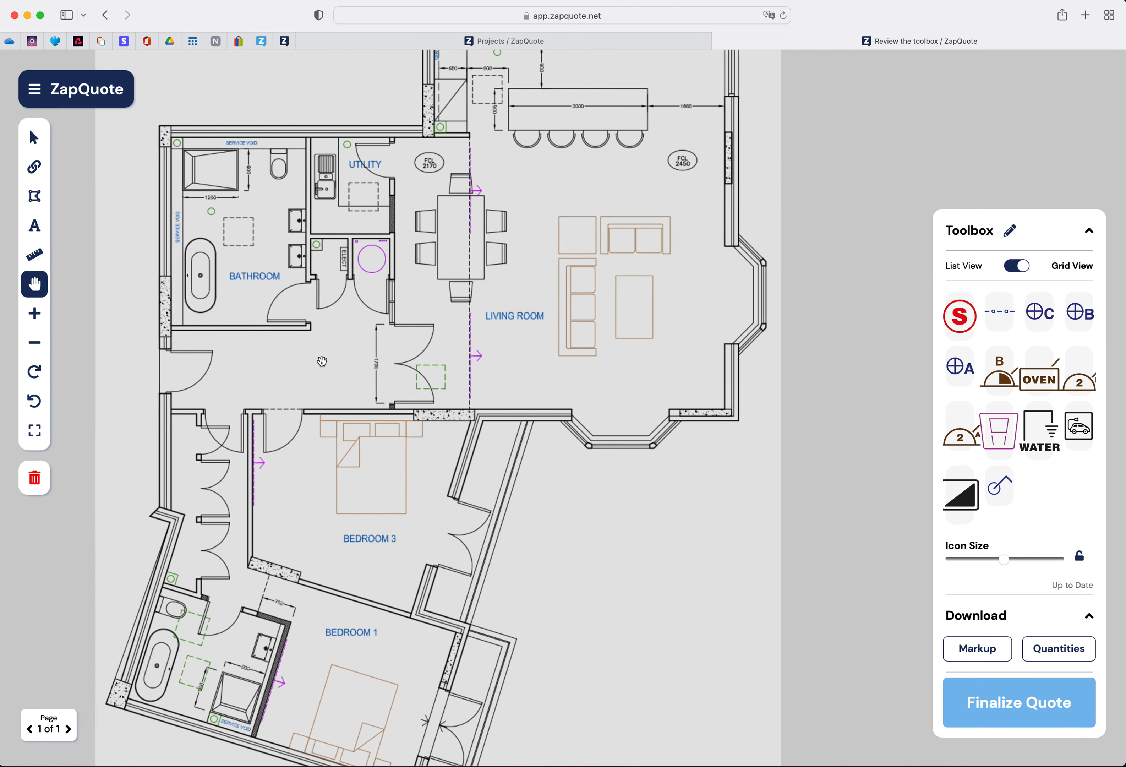
{"action": "scroll", "coordinate": [322, 362], "scroll_direction": "right", "scroll_amount": 2}
{"action": "scroll", "coordinate": [322, 361], "scroll_direction": "down", "scroll_amount": 2}
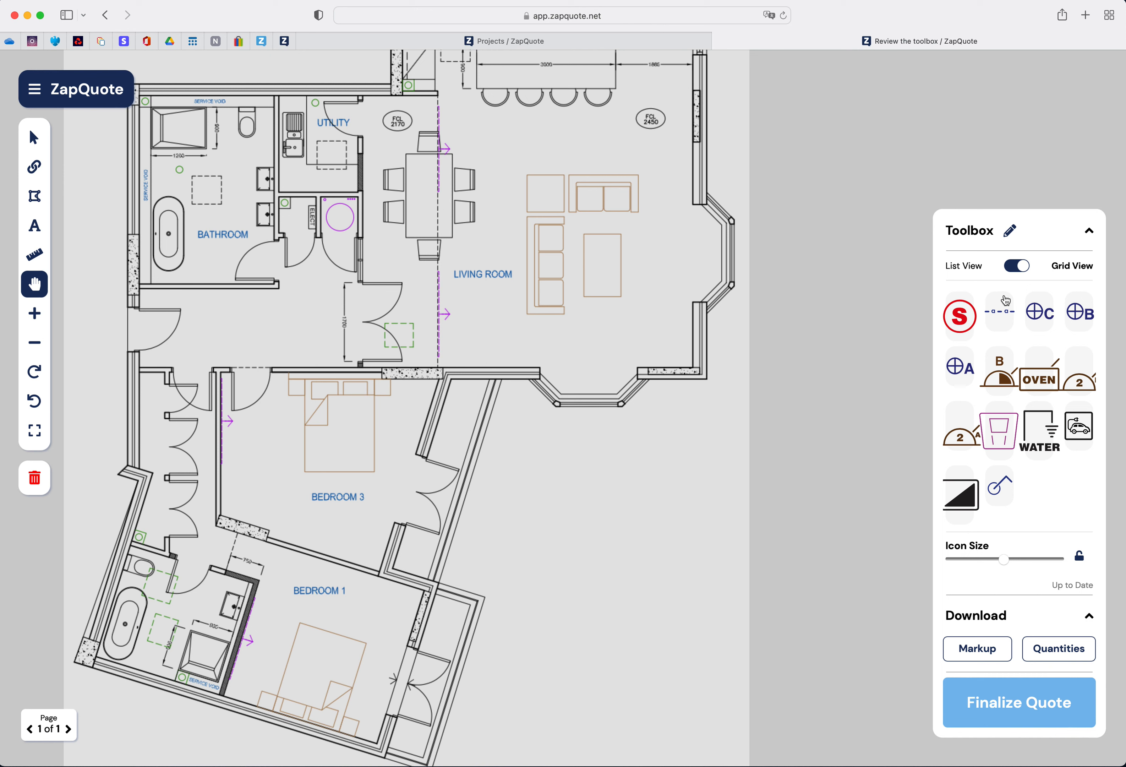
- Collapse and re-expand the Toolbox and Download sections of the side panel
{"action": "left_click", "coordinate": [1092, 236]}
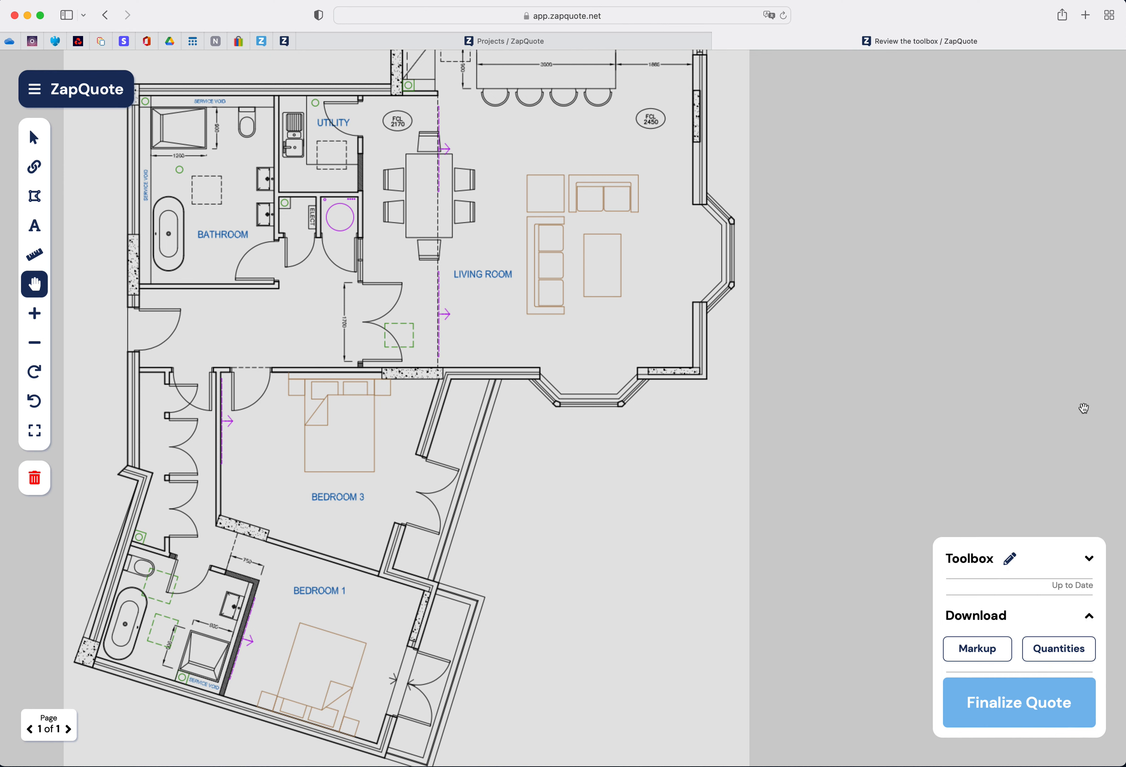
{"action": "left_click", "coordinate": [1091, 564]}
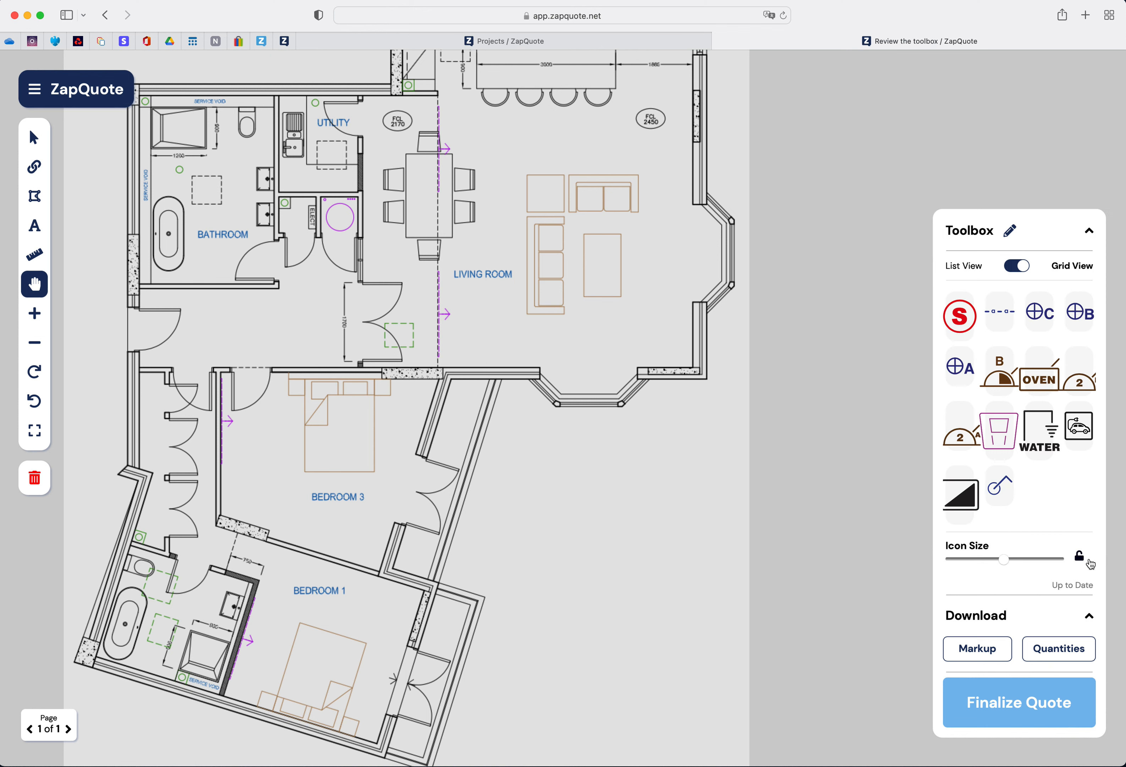
{"action": "left_click", "coordinate": [1089, 618]}
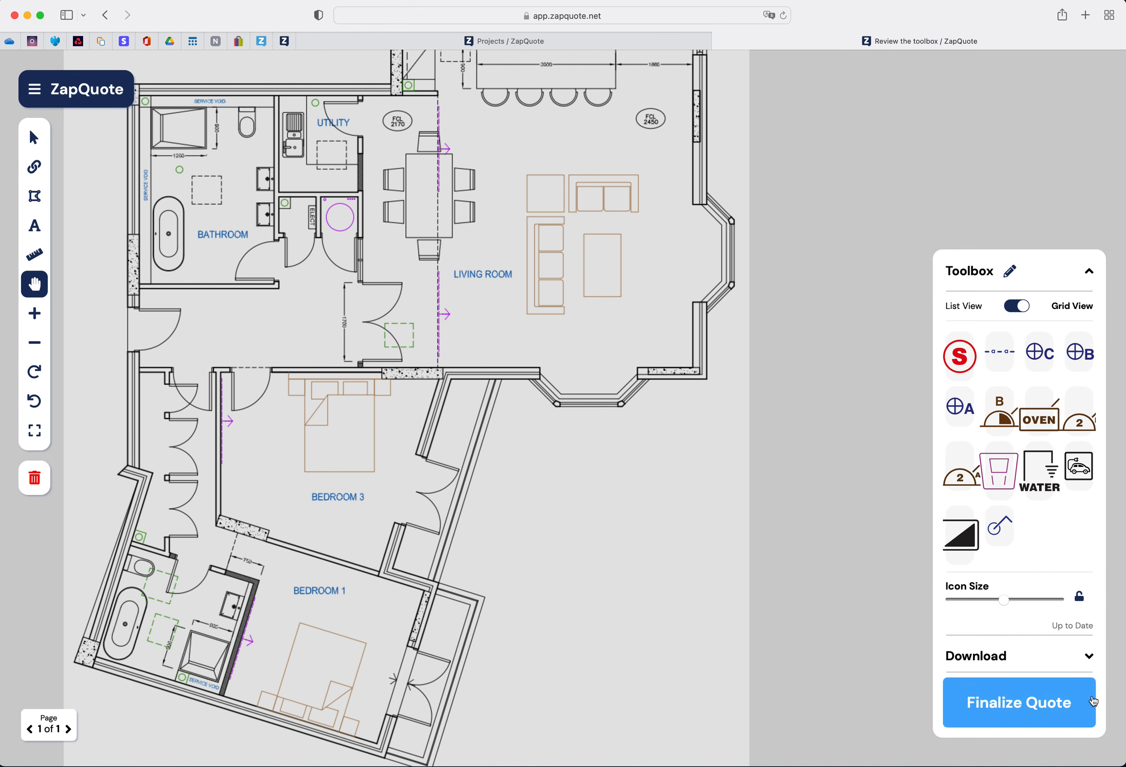
{"action": "left_click", "coordinate": [1089, 656]}
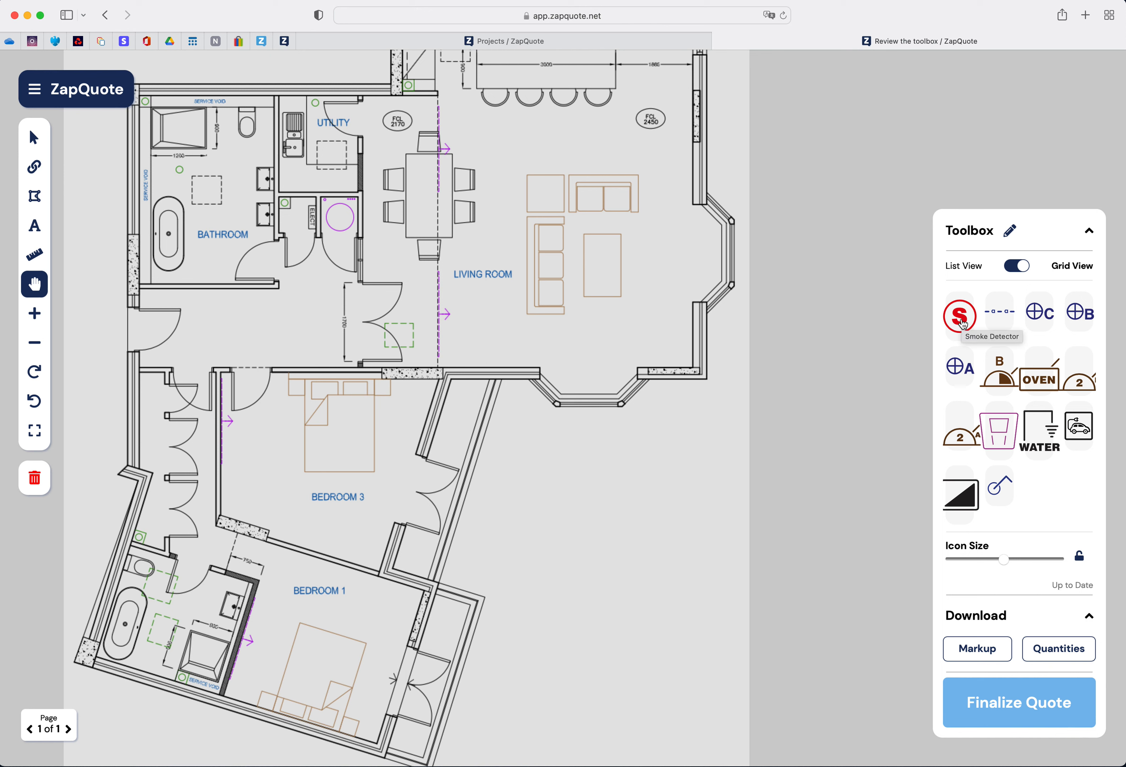
- Open the toolbox review page, scroll its item list, and return to the editor
{"action": "left_click", "coordinate": [1010, 233]}
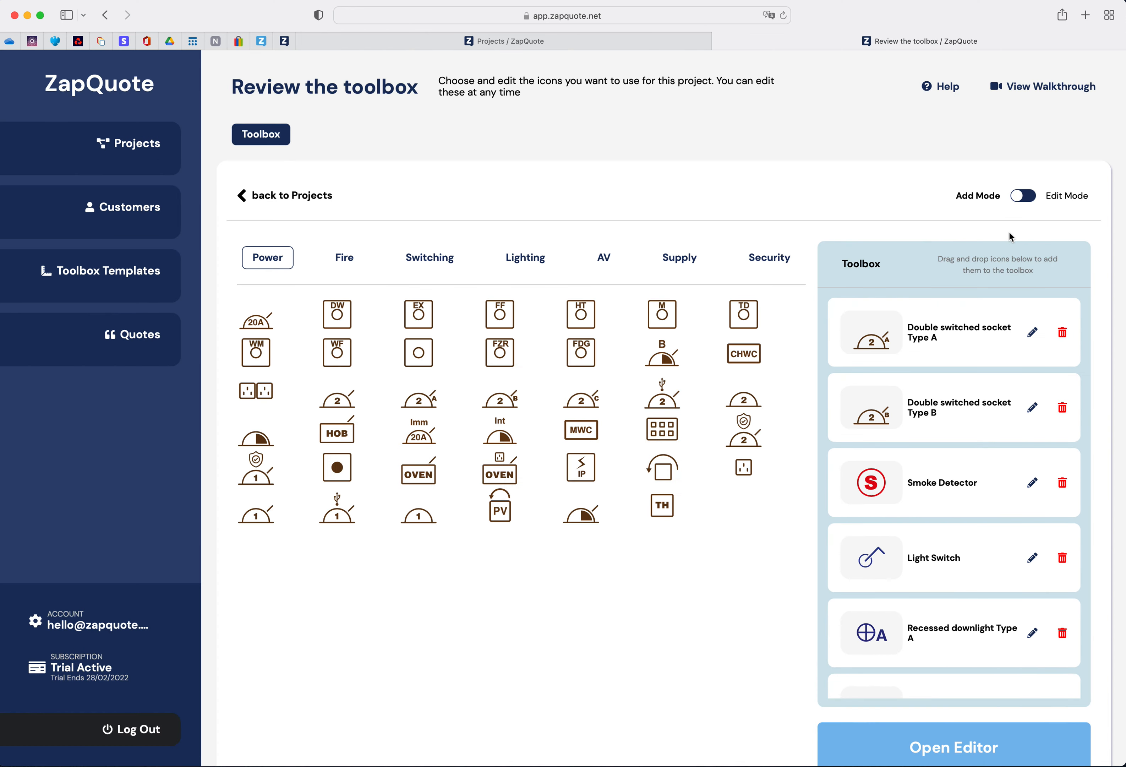
{"action": "scroll", "coordinate": [984, 570], "scroll_direction": "down", "scroll_amount": 2}
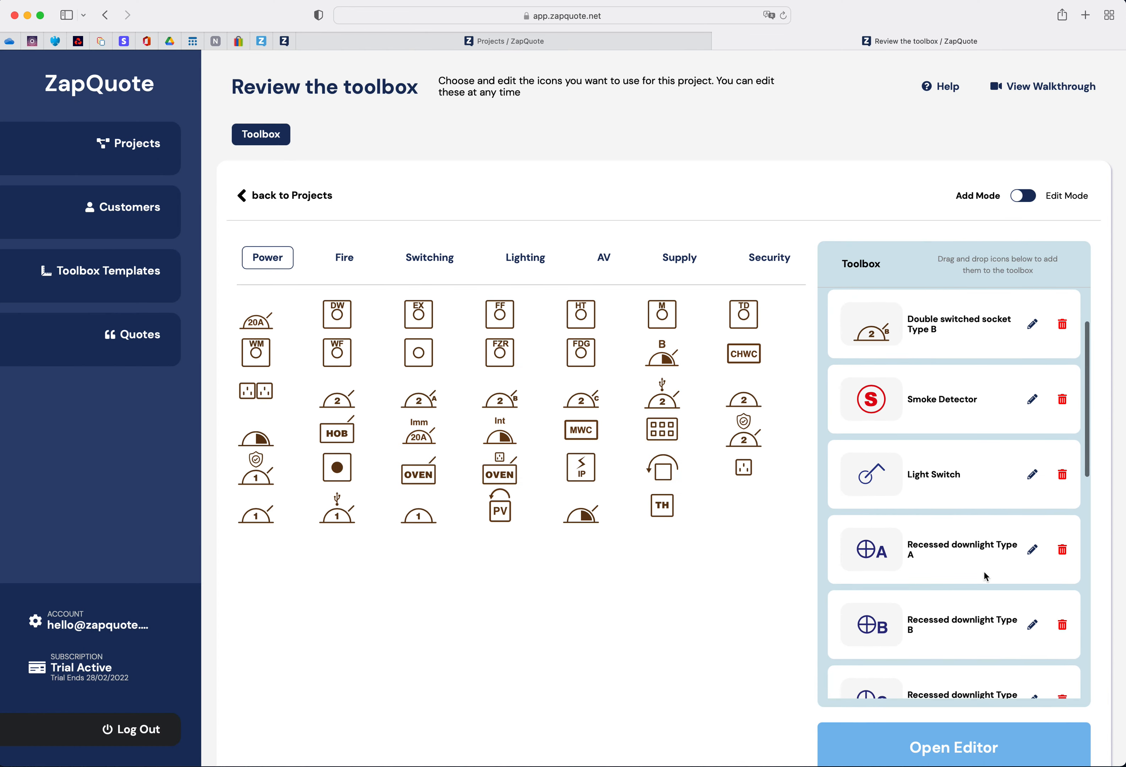
{"action": "left_click", "coordinate": [957, 748]}
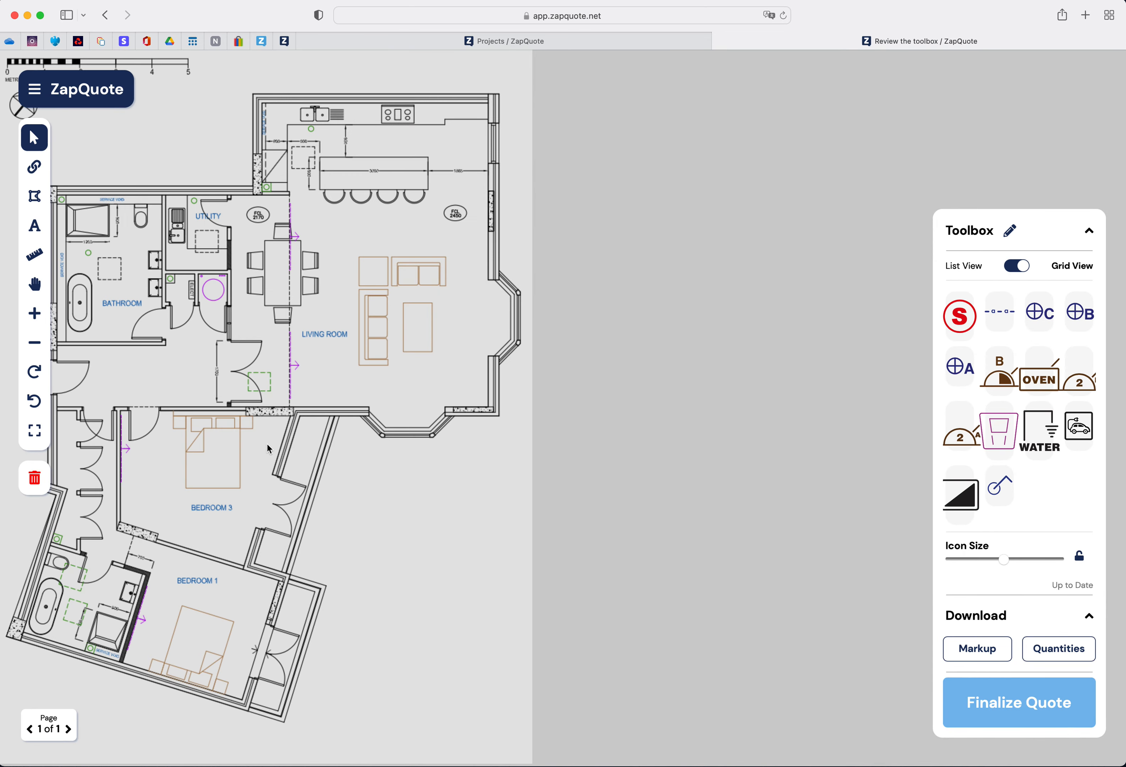
- Place two double switched socket Type B symbols on the living room and hallway walls
{"action": "scroll", "coordinate": [268, 448], "scroll_direction": "up", "scroll_amount": 5}
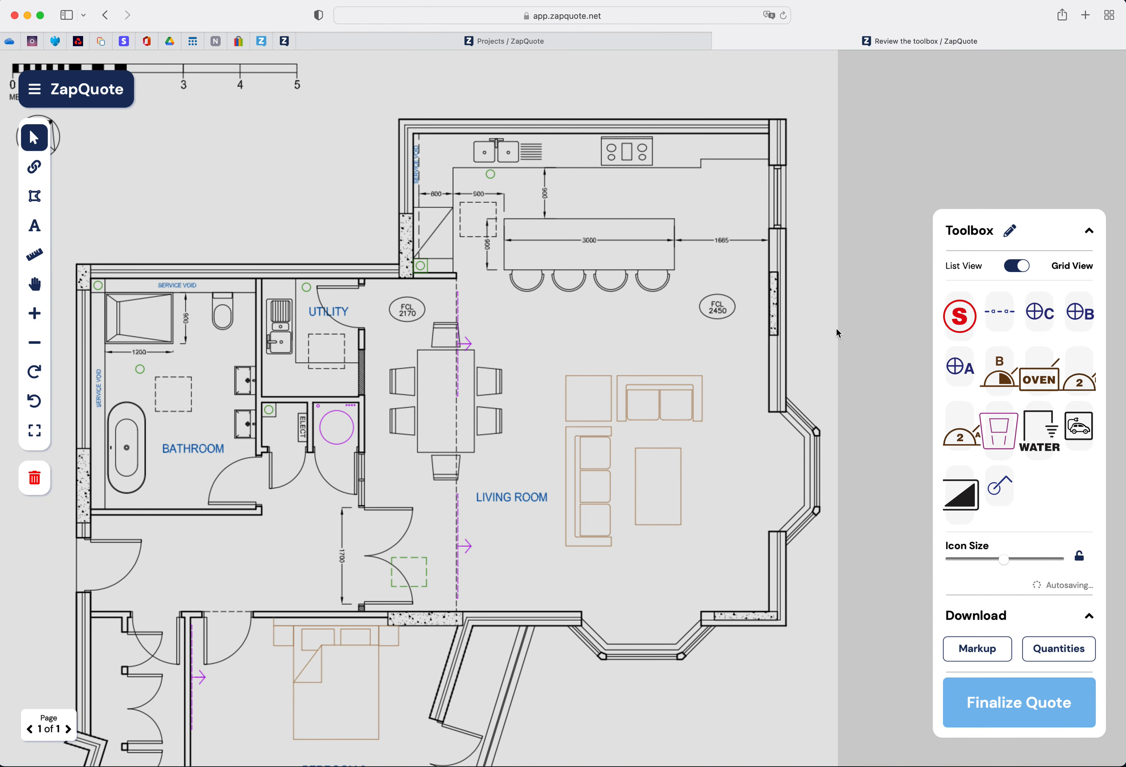
{"action": "left_click", "coordinate": [1026, 270]}
{"action": "left_click", "coordinate": [1025, 271]}
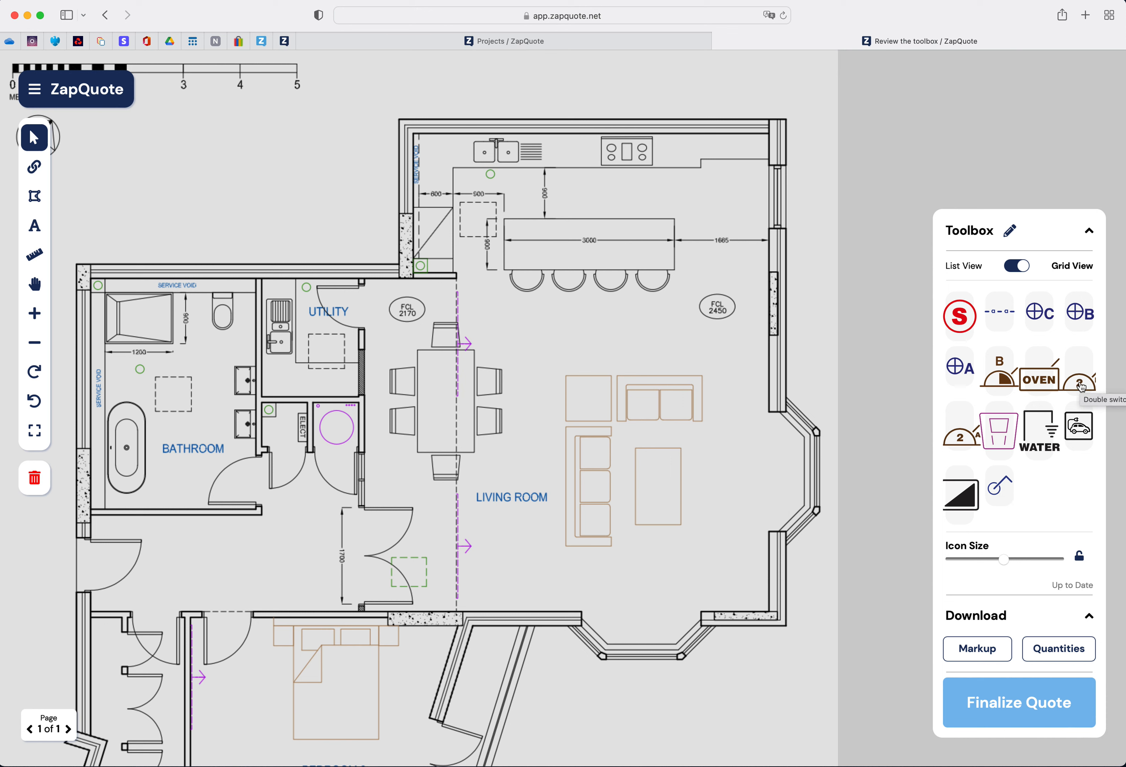
{"action": "left_click_drag", "start_coordinate": [1081, 386], "coordinate": [533, 569]}
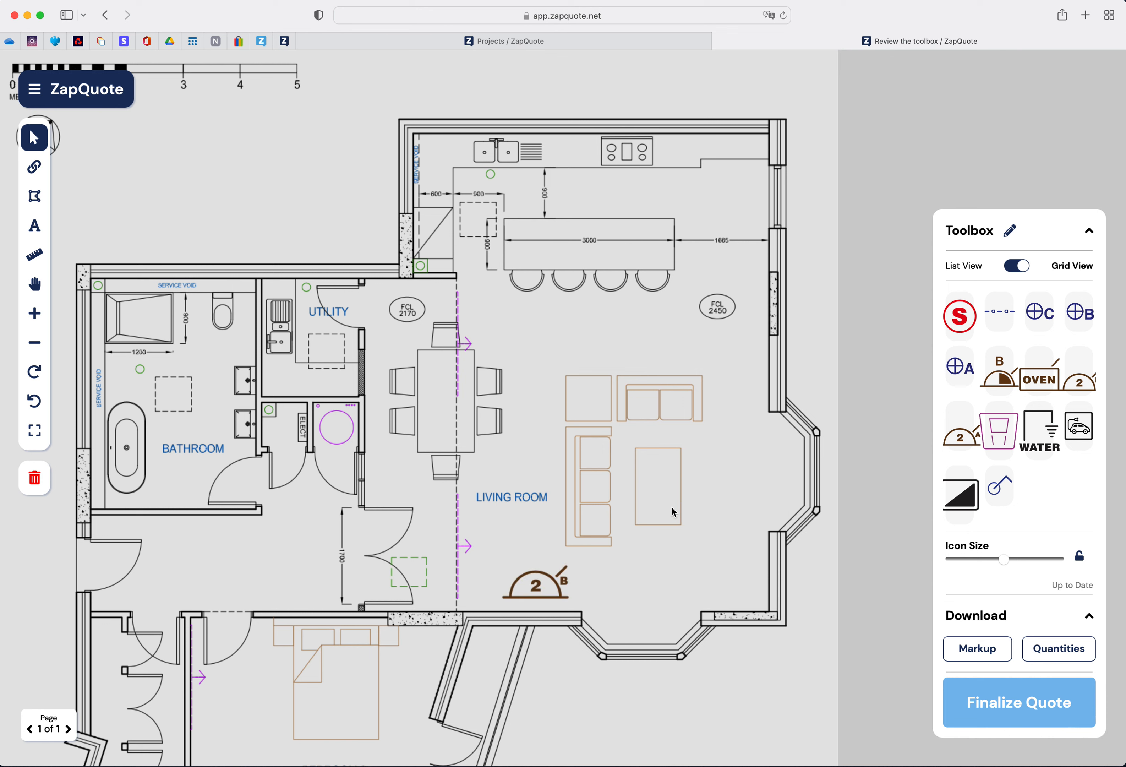
{"action": "left_click_drag", "start_coordinate": [533, 591], "coordinate": [525, 601]}
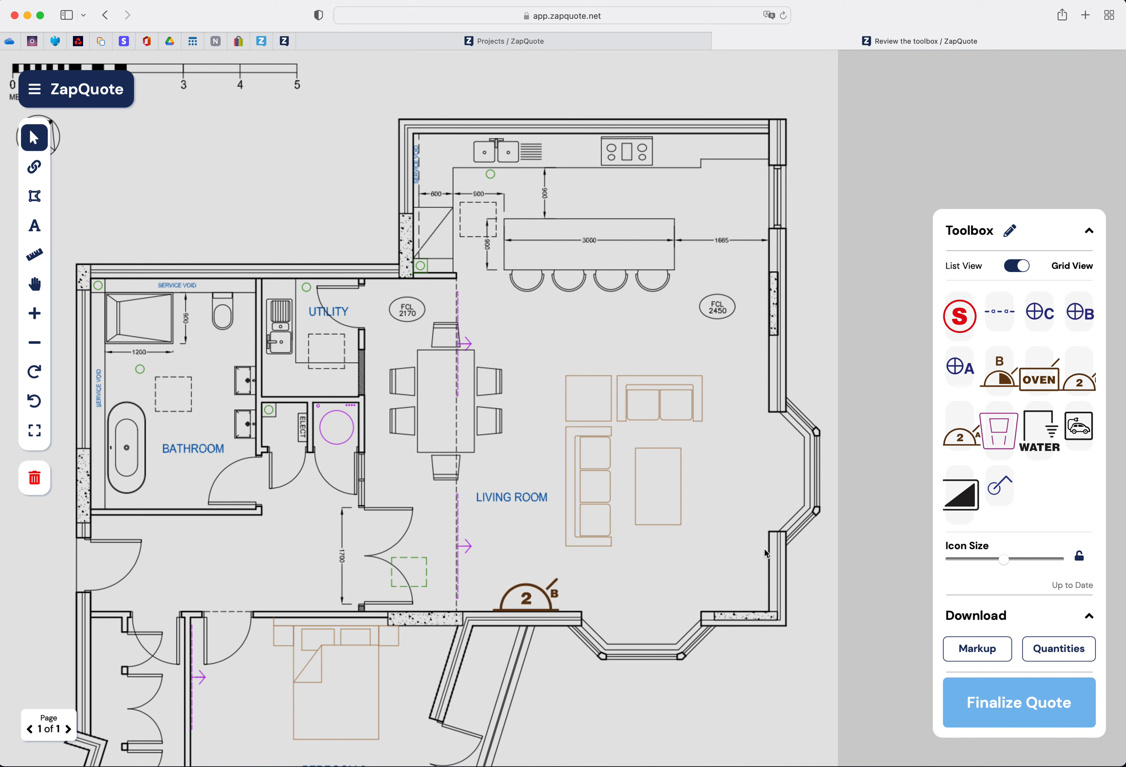
{"action": "left_click_drag", "start_coordinate": [1076, 387], "coordinate": [329, 583]}
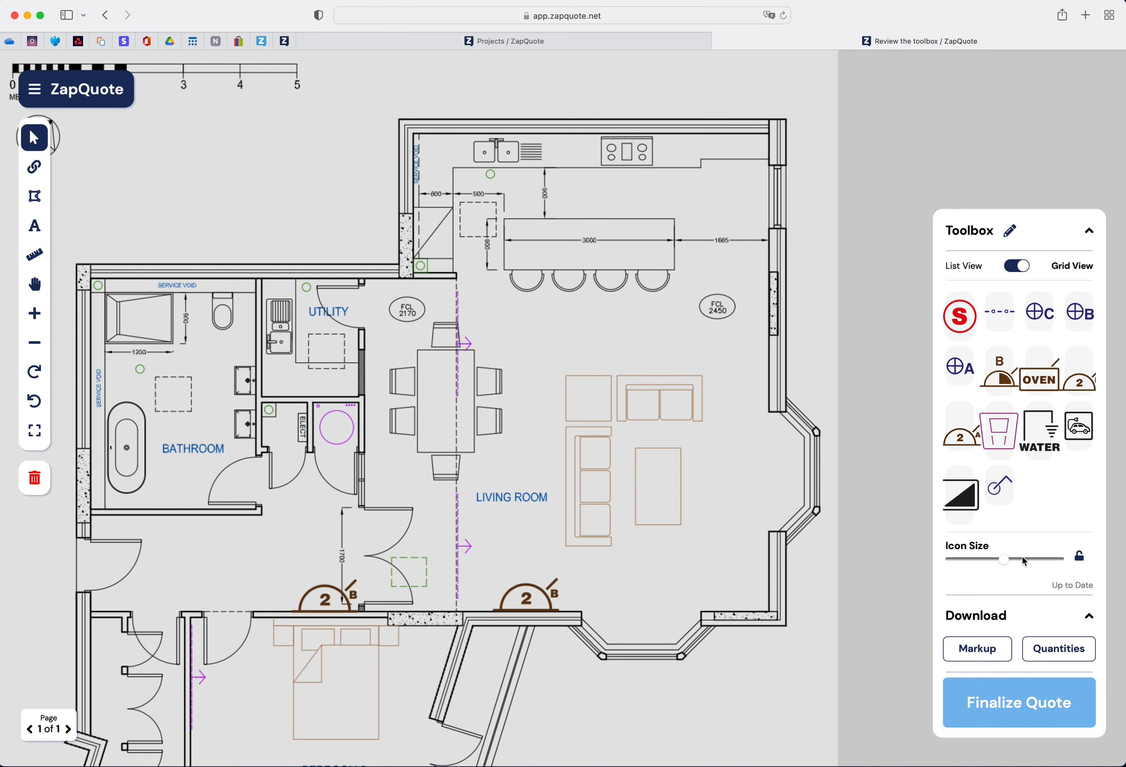
- Shrink the icon size and lock it, and move the living room socket down onto the wall line
{"action": "mouse_move", "coordinate": [1005, 561]}
{"action": "left_mouse_down"}
{"action": "mouse_move", "coordinate": [960, 573]}
{"action": "mouse_move", "coordinate": [1074, 572]}
{"action": "mouse_move", "coordinate": [987, 573]}
{"action": "left_mouse_up"}
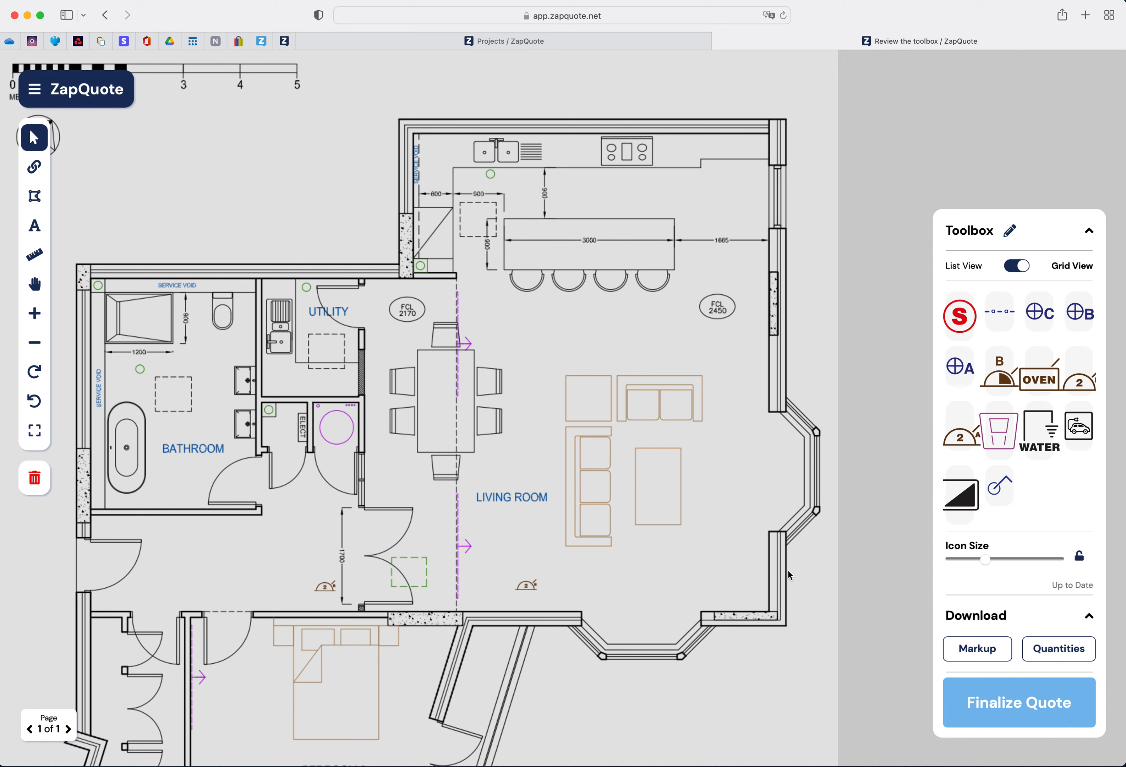
{"action": "left_click", "coordinate": [1080, 560]}
{"action": "left_click", "coordinate": [525, 590]}
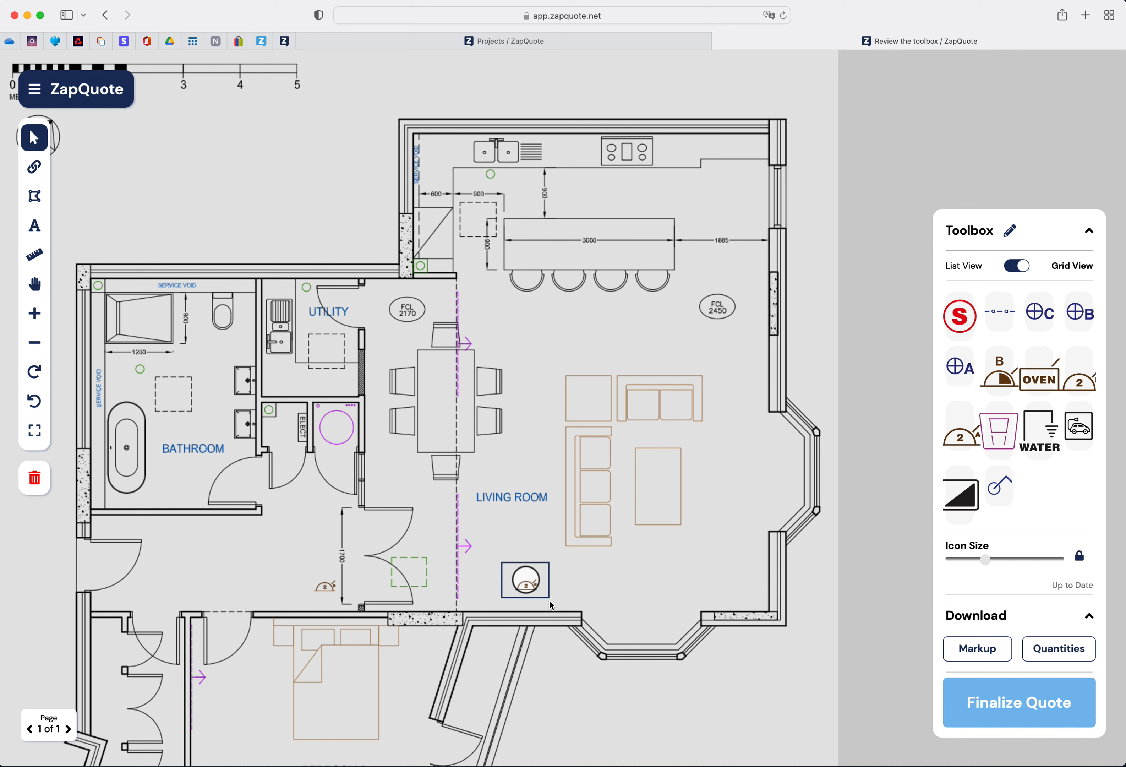
{"action": "left_click_drag", "start_coordinate": [527, 592], "coordinate": [527, 614]}
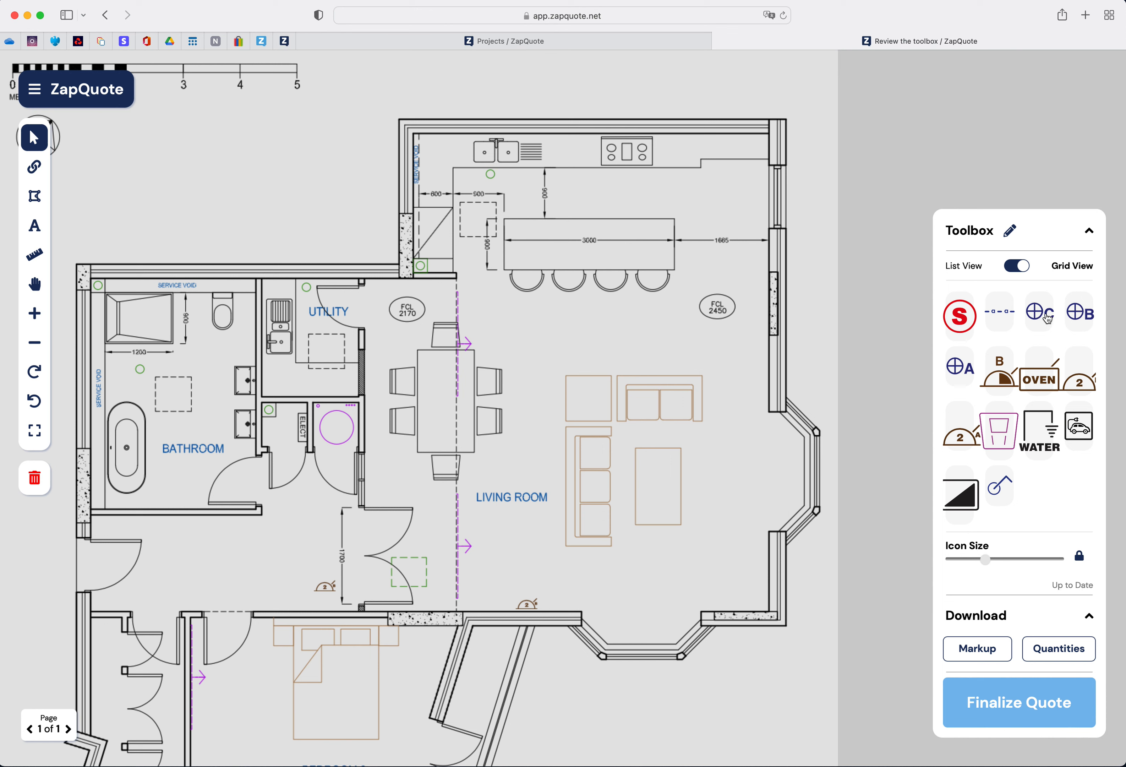
- Download the markup, allow the download, and open the markup PDF from the downloads
{"action": "left_click", "coordinate": [982, 654]}
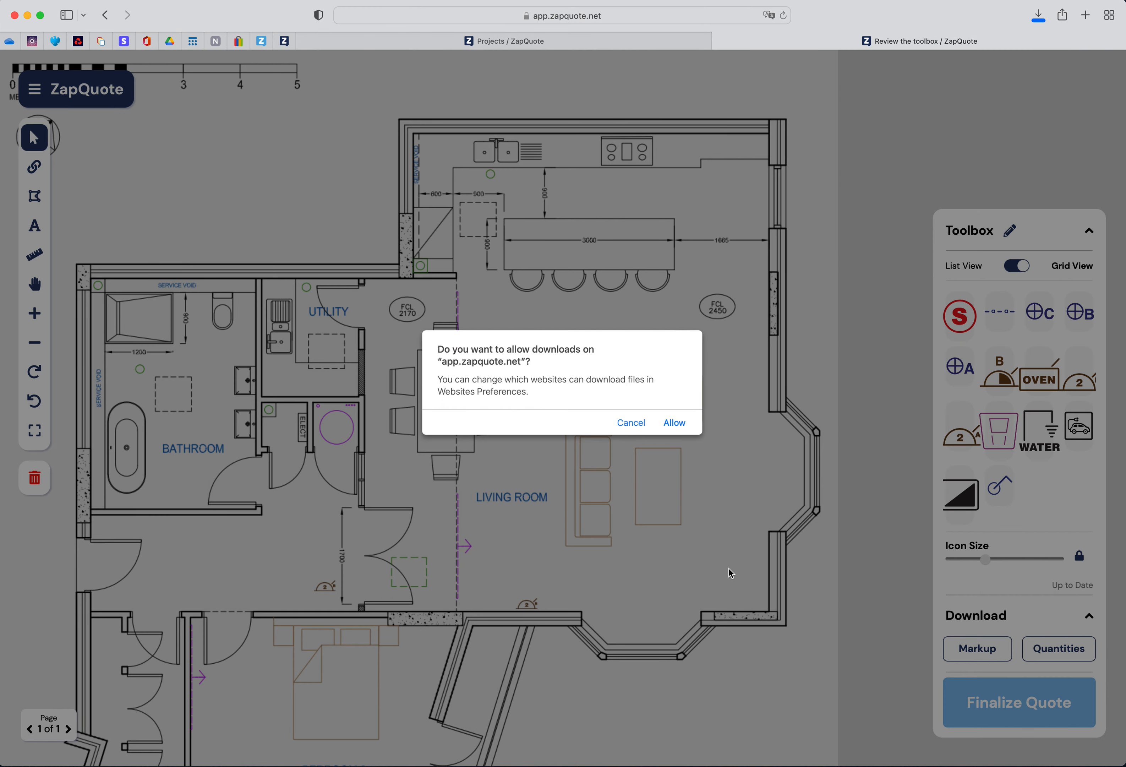
{"action": "left_click", "coordinate": [675, 423]}
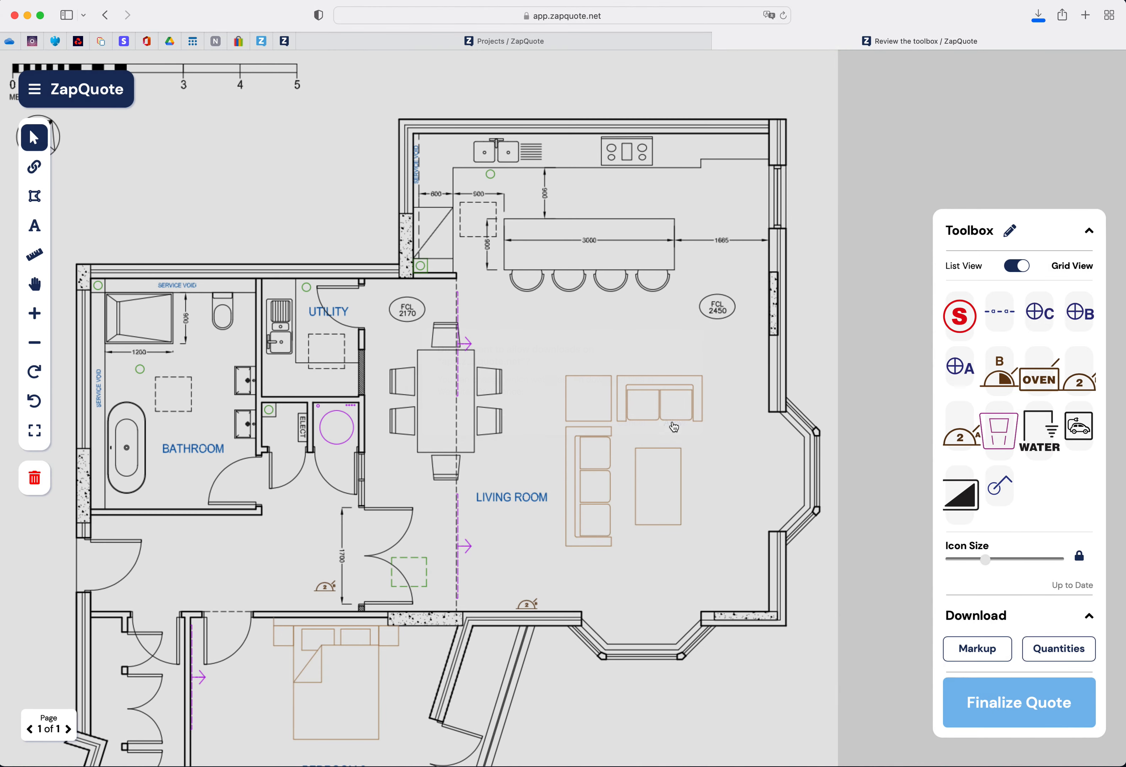
{"action": "left_click", "coordinate": [1038, 16]}
{"action": "left_click", "coordinate": [986, 79]}
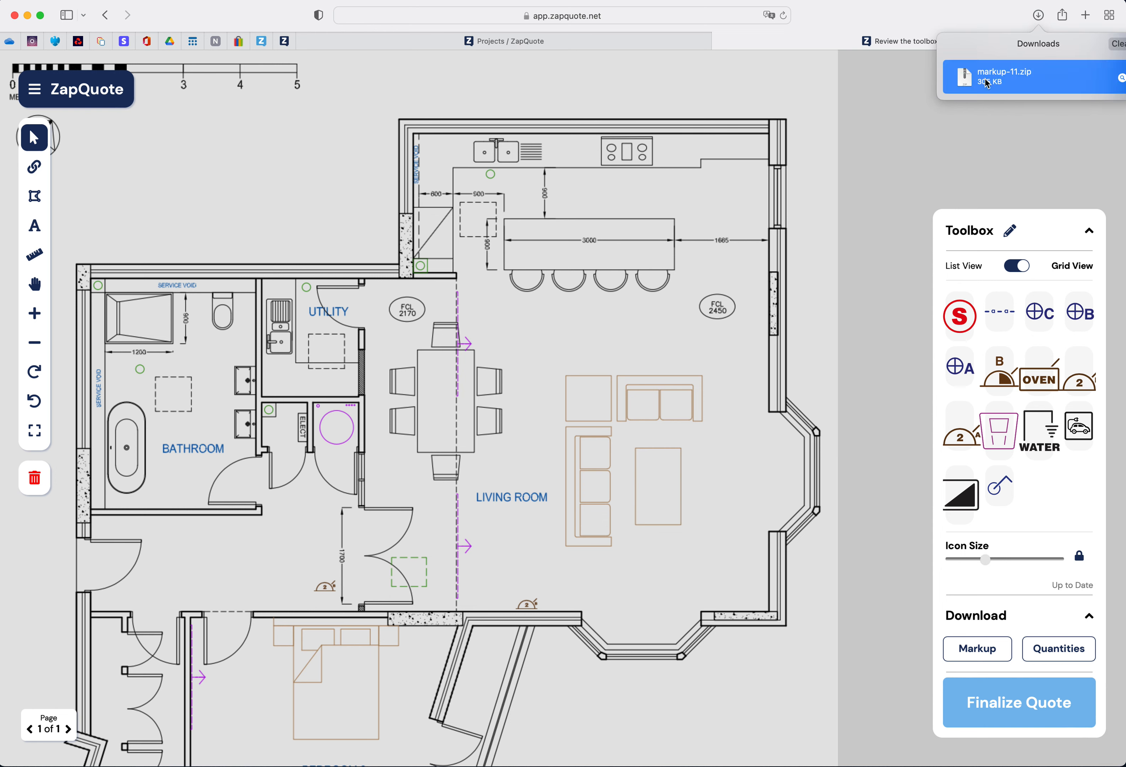
{"action": "double_click", "coordinate": [987, 83]}
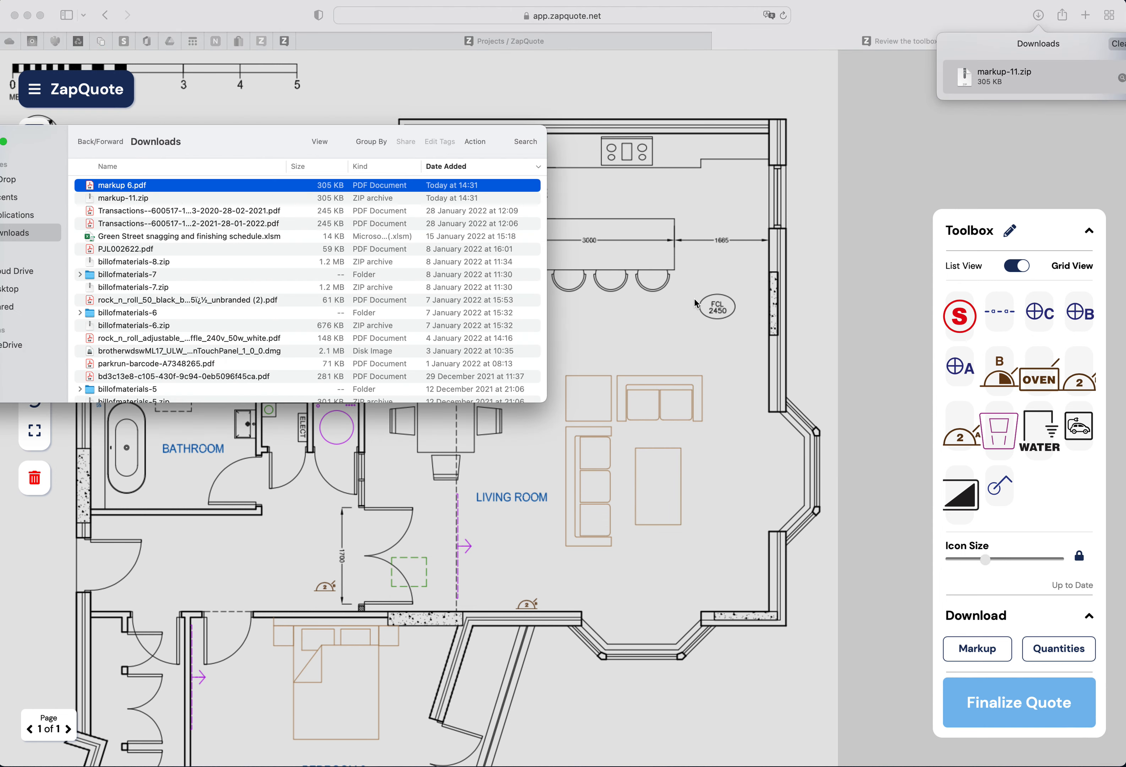
{"action": "double_click", "coordinate": [144, 189]}
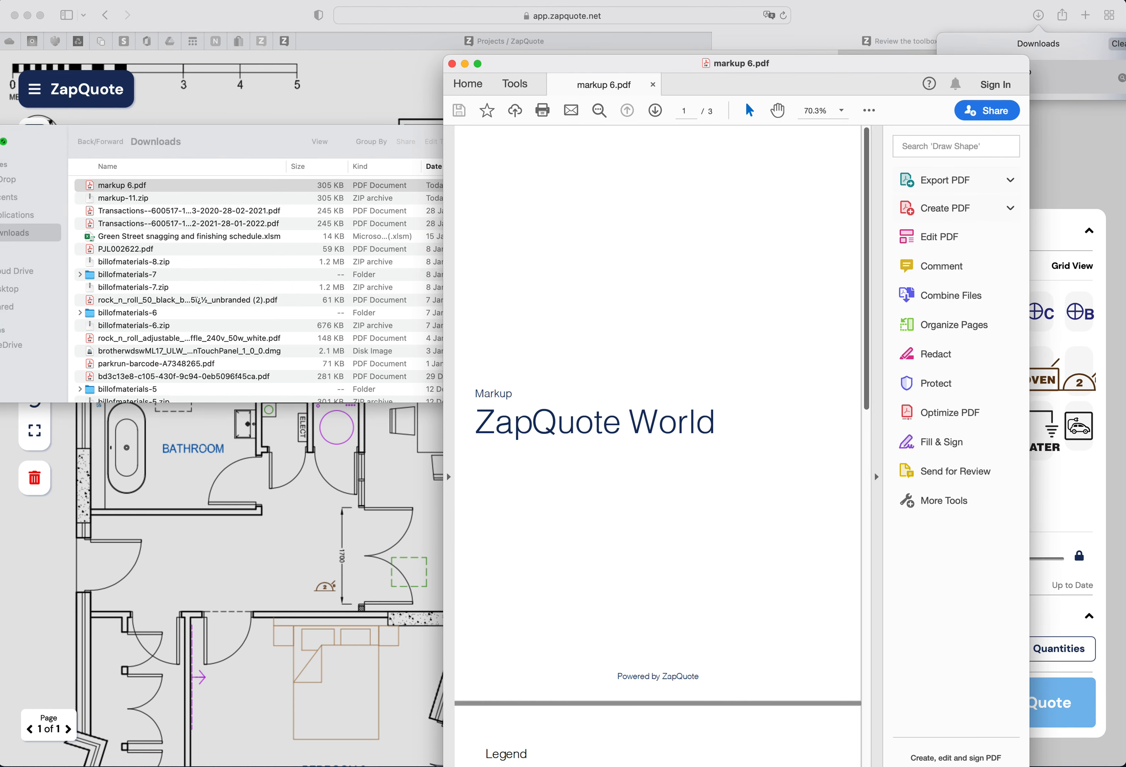
- Scroll through the markup PDF's cover, legend and floor plan pages, then close it
{"action": "left_click", "coordinate": [0, 142]}
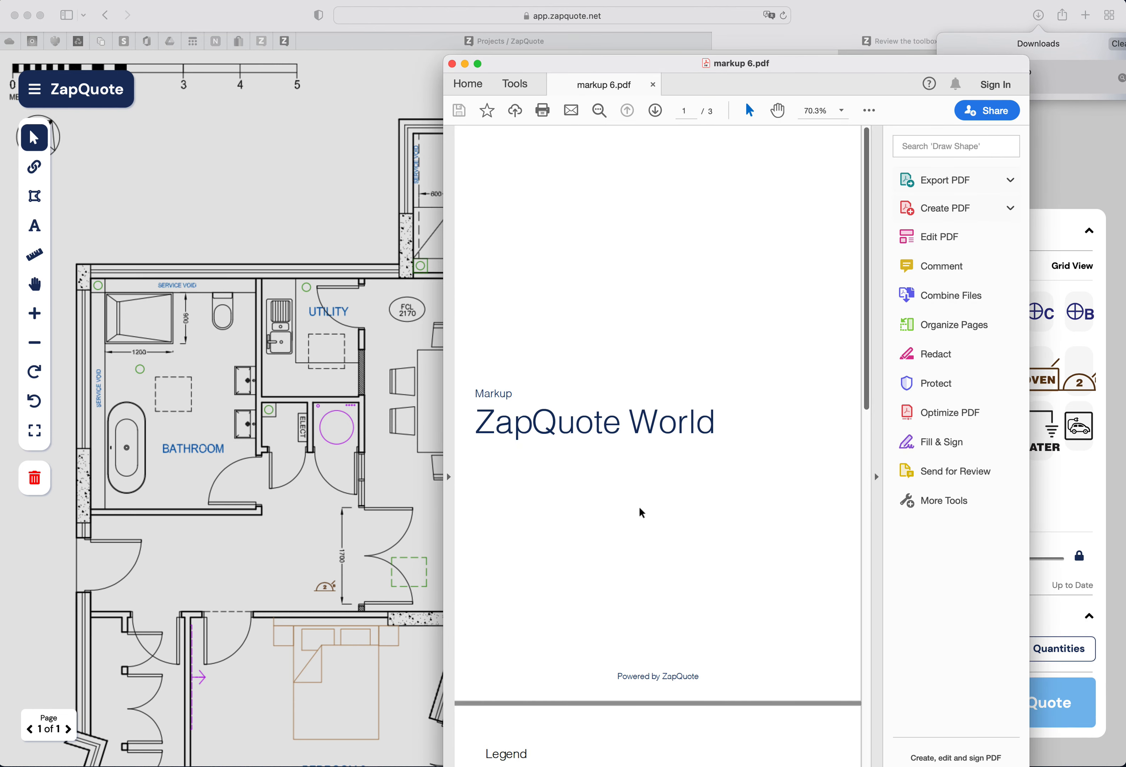
{"action": "scroll", "coordinate": [641, 511], "scroll_direction": "down", "scroll_amount": 10}
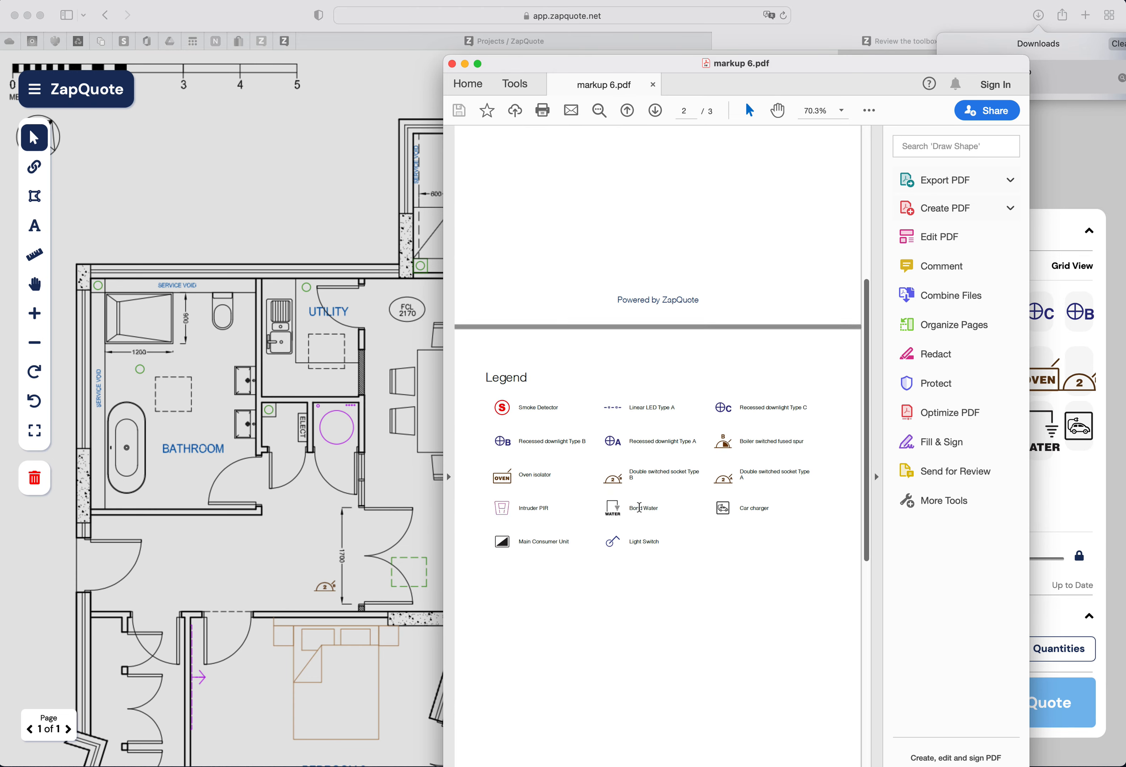
{"action": "scroll", "coordinate": [640, 508], "scroll_direction": "up", "scroll_amount": 6}
{"action": "scroll", "coordinate": [639, 510], "scroll_direction": "down", "scroll_amount": 15}
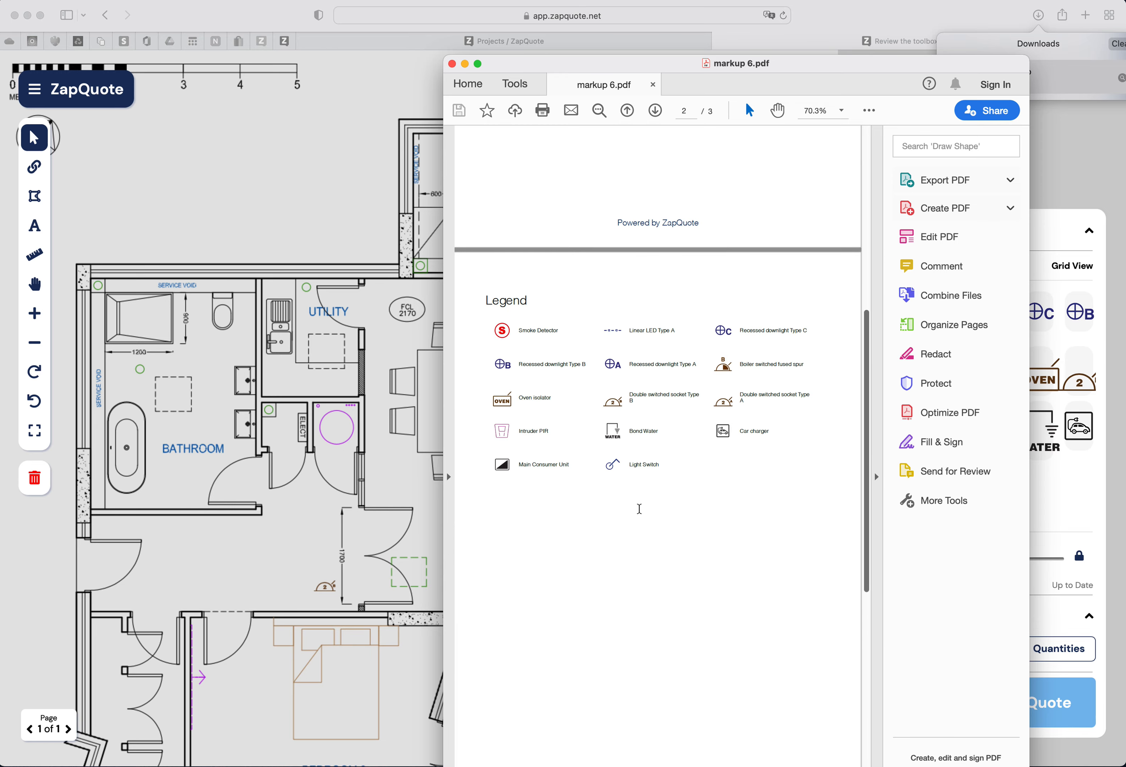
{"action": "scroll", "coordinate": [642, 513], "scroll_direction": "down", "scroll_amount": 2}
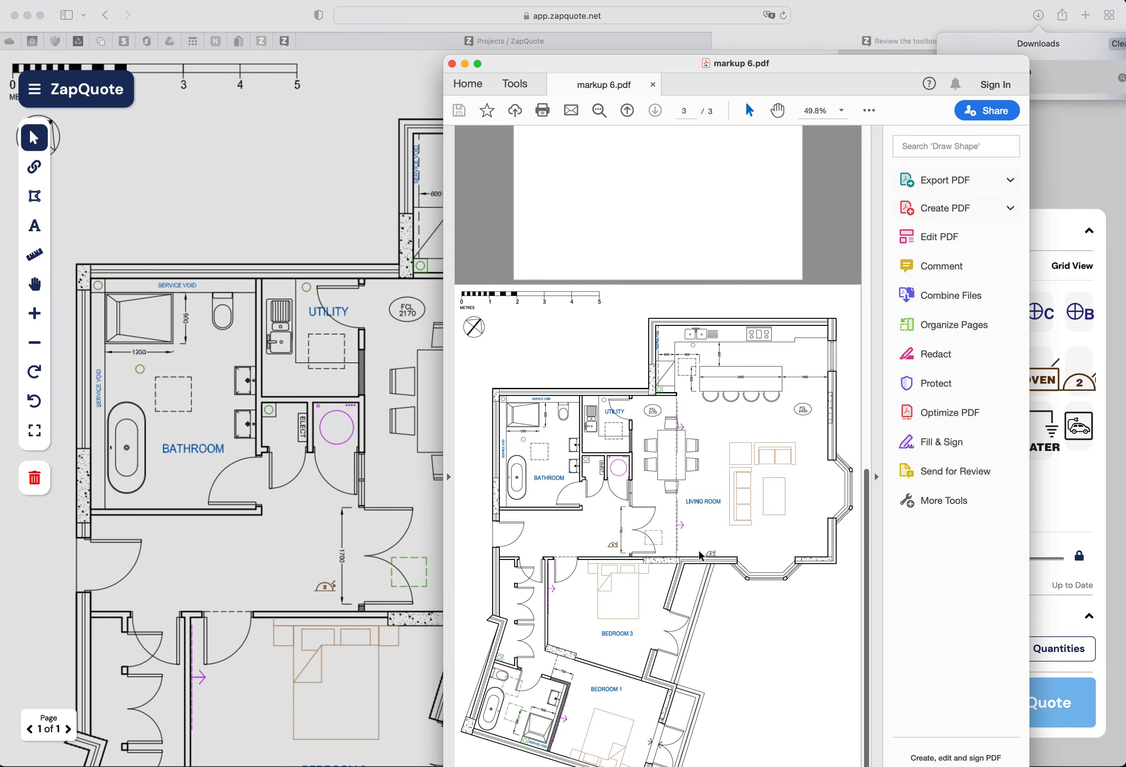
{"action": "left_click", "coordinate": [452, 63]}
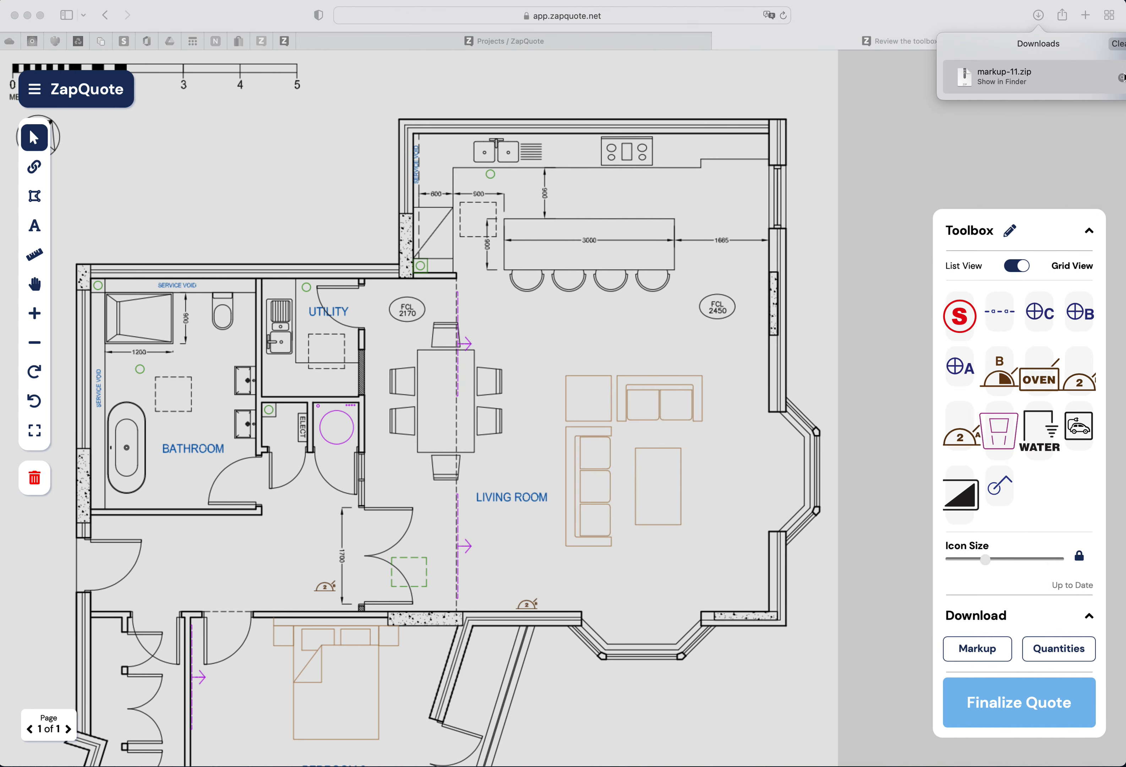
- Download the quantities and open the bill of materials PDF from its extracted folder
{"action": "left_click", "coordinate": [1122, 44]}
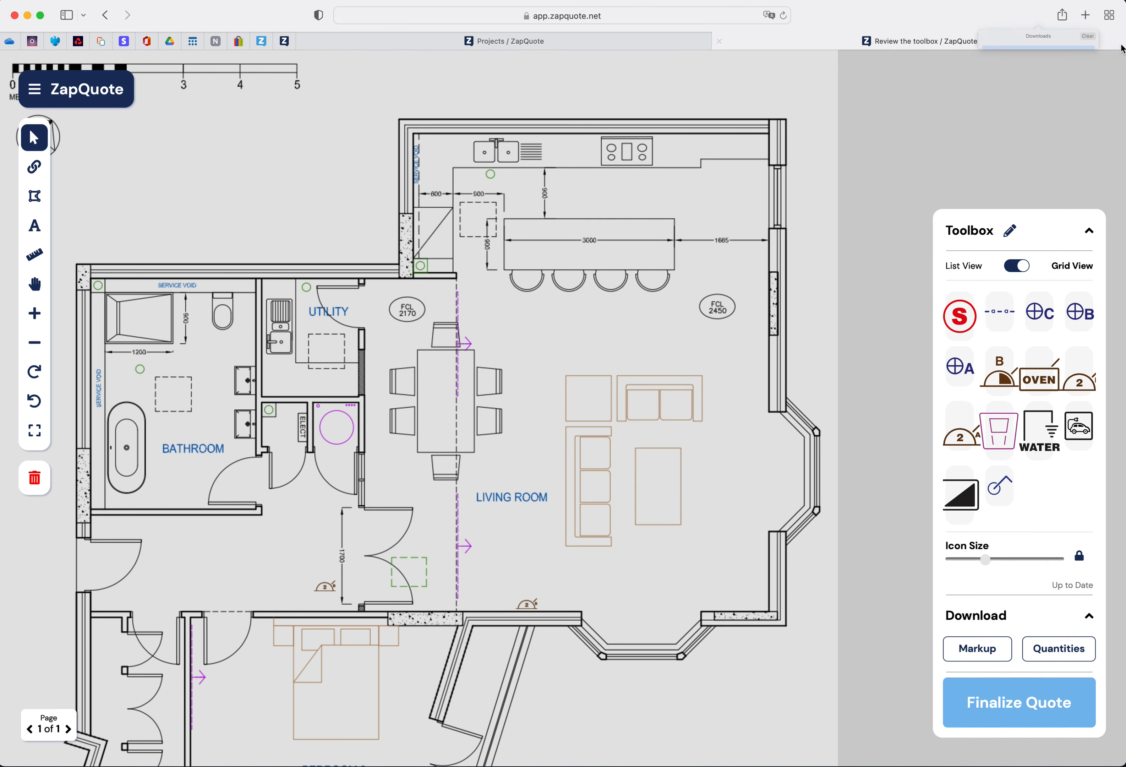
{"action": "left_click", "coordinate": [1060, 652]}
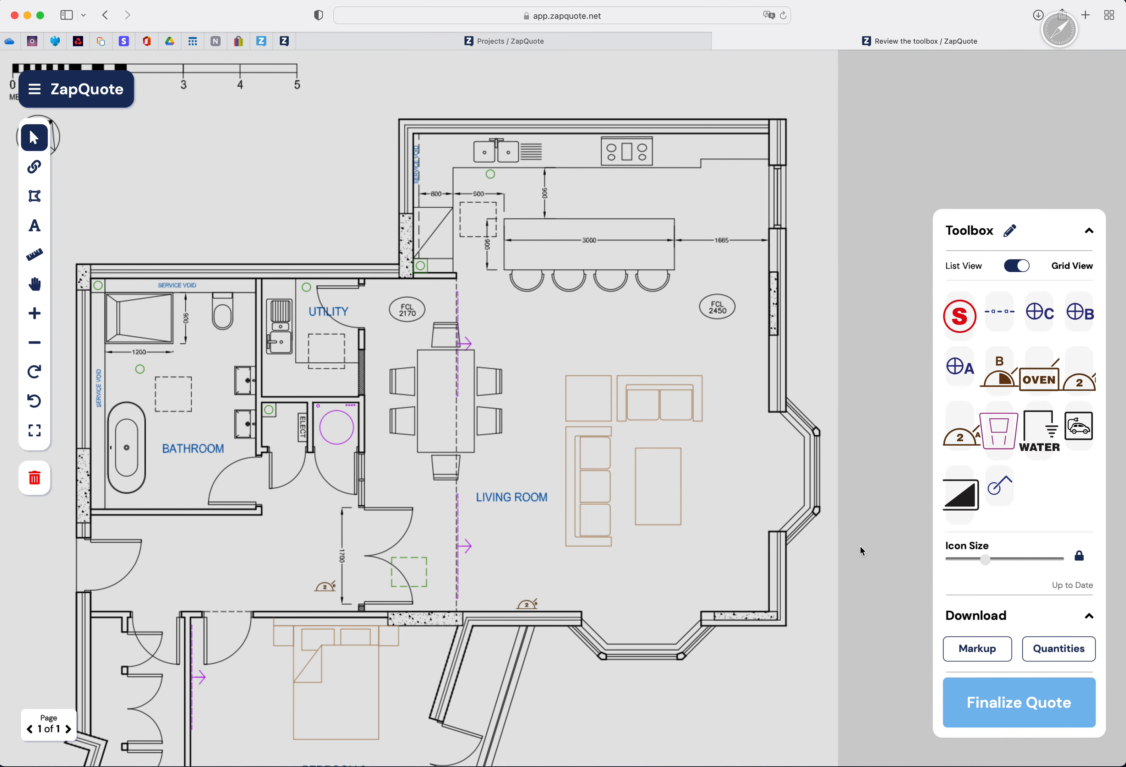
{"action": "left_click", "coordinate": [1039, 17]}
{"action": "double_click", "coordinate": [987, 78]}
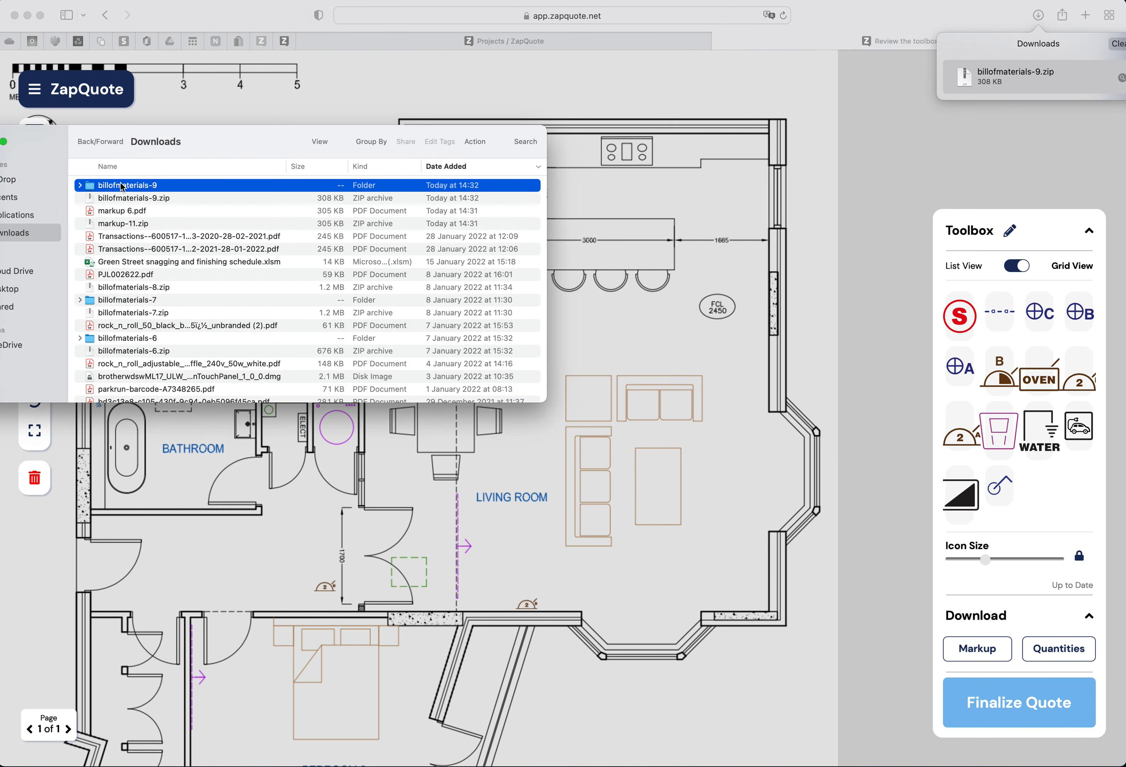
{"action": "double_click", "coordinate": [116, 188]}
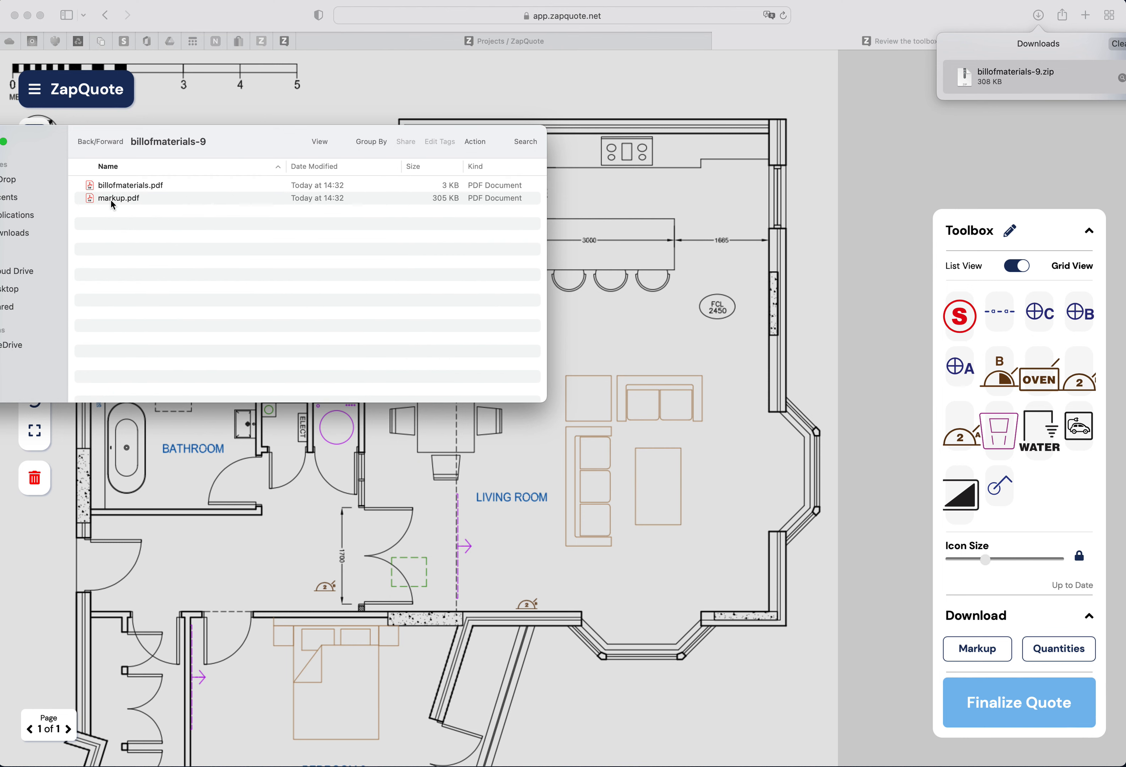
{"action": "left_click", "coordinate": [118, 188]}
{"action": "double_click", "coordinate": [118, 189]}
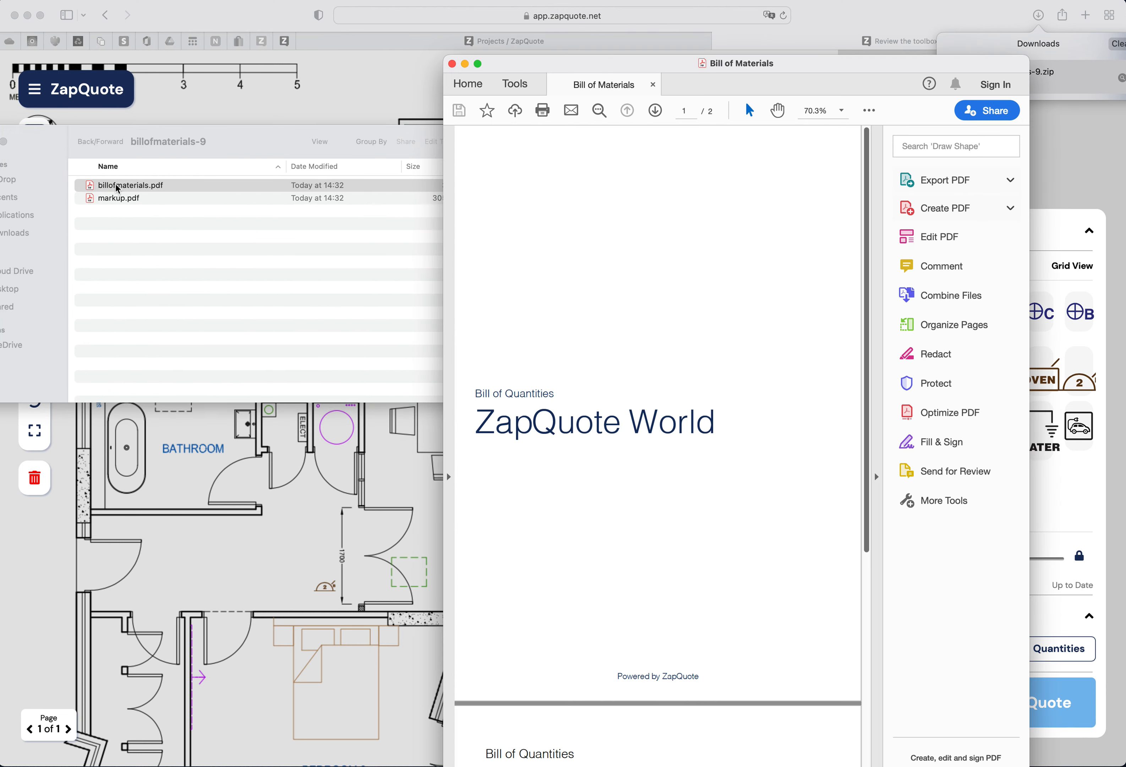
{"action": "left_click", "coordinate": [0, 141]}
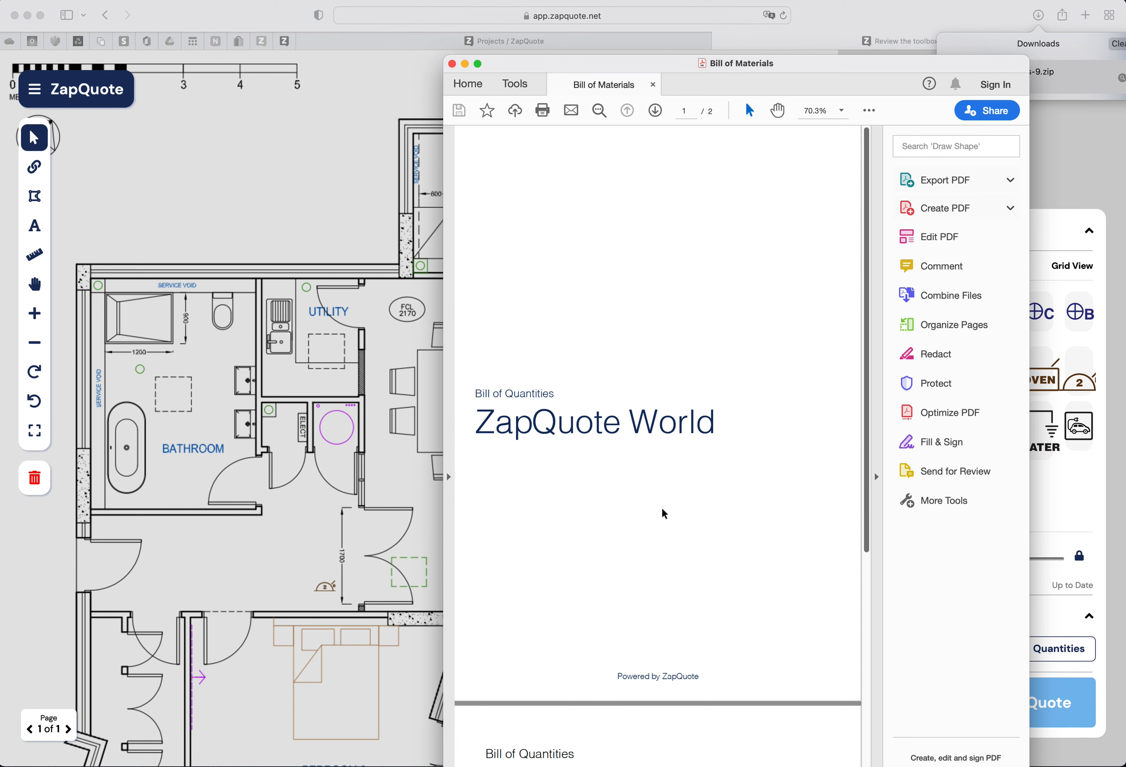
- Scroll to the Bill of Quantities page, then close the PDF and clear the downloads list
{"action": "scroll", "coordinate": [662, 511], "scroll_direction": "down", "scroll_amount": 5}
{"action": "scroll", "coordinate": [663, 512], "scroll_direction": "down", "scroll_amount": 5}
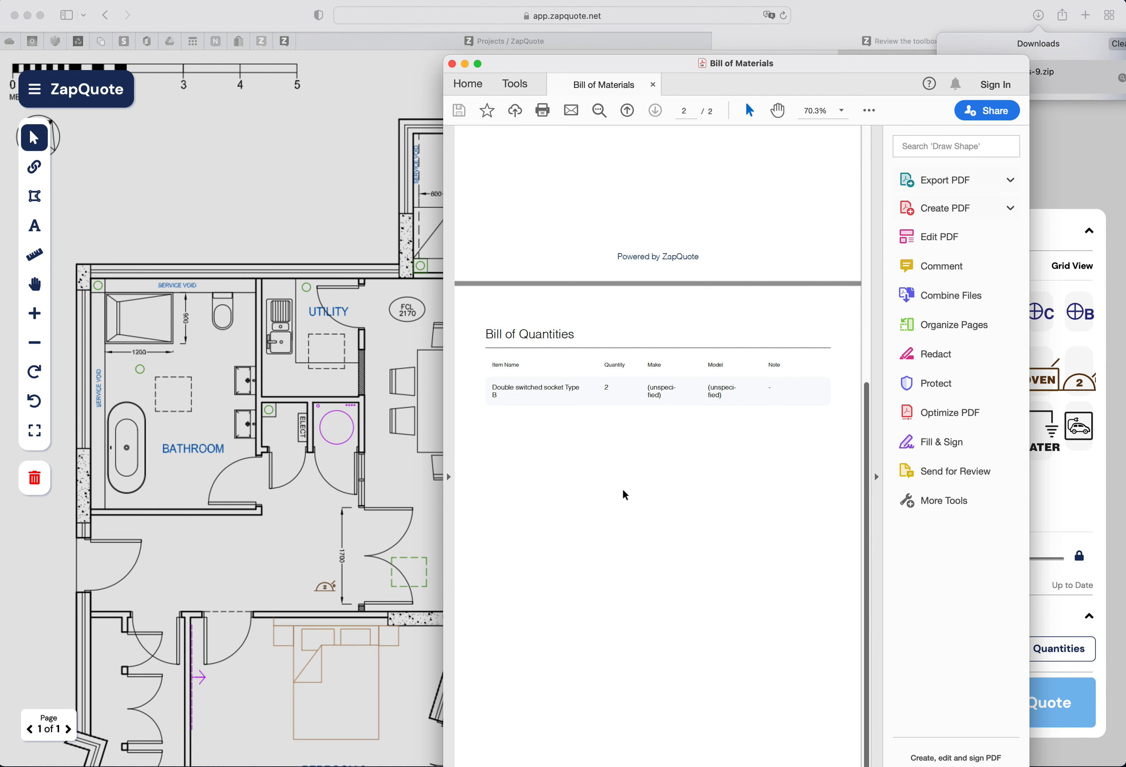
{"action": "scroll", "coordinate": [623, 488], "scroll_direction": "down", "scroll_amount": 1}
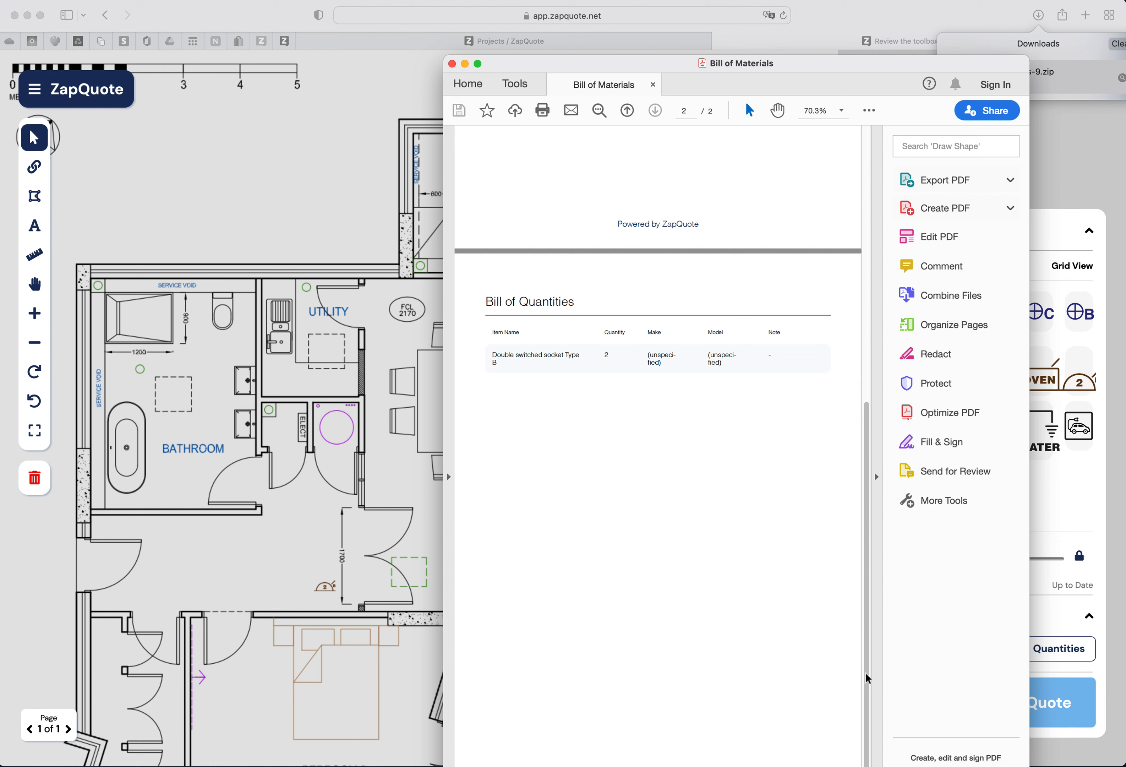
{"action": "left_click_drag", "start_coordinate": [796, 66], "coordinate": [753, 13]}
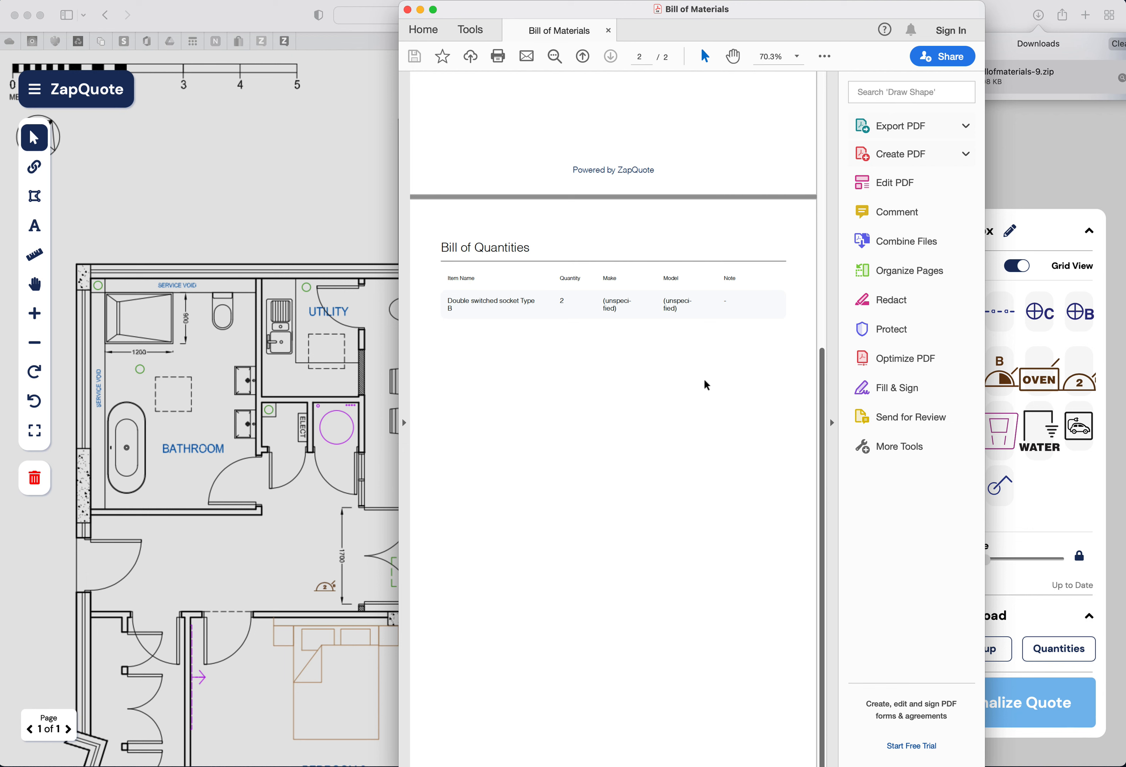
{"action": "left_click", "coordinate": [409, 10]}
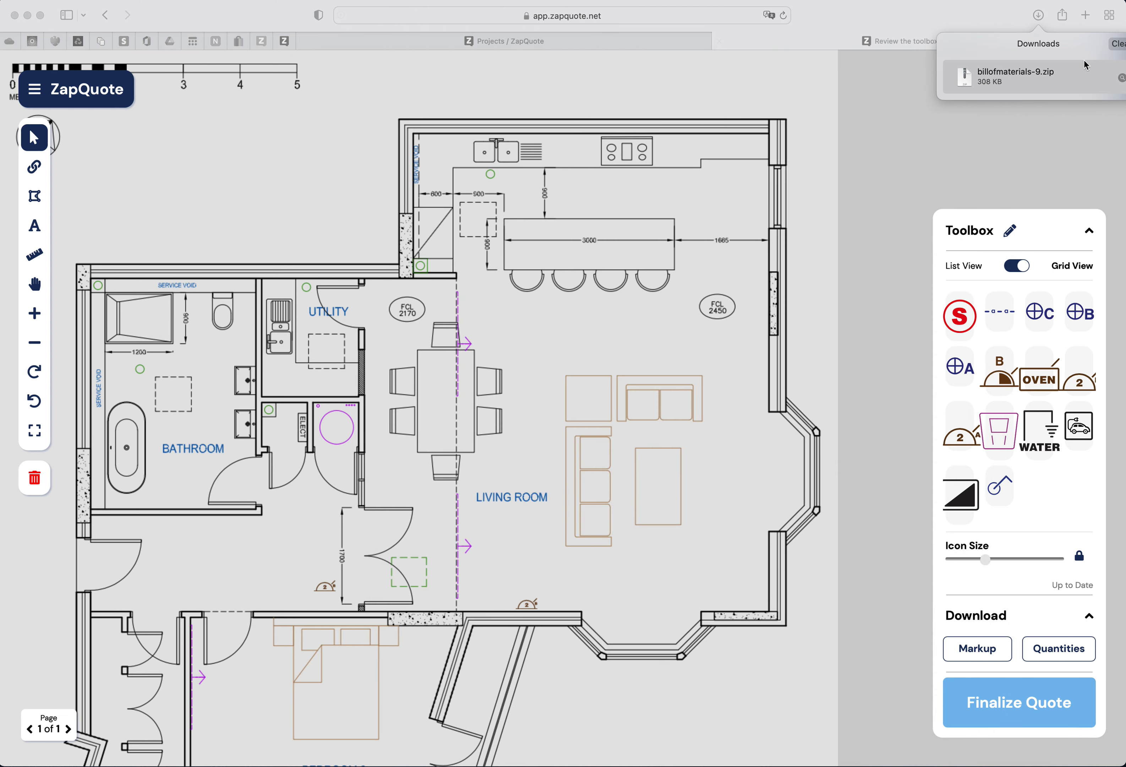
{"action": "left_click", "coordinate": [1120, 45]}
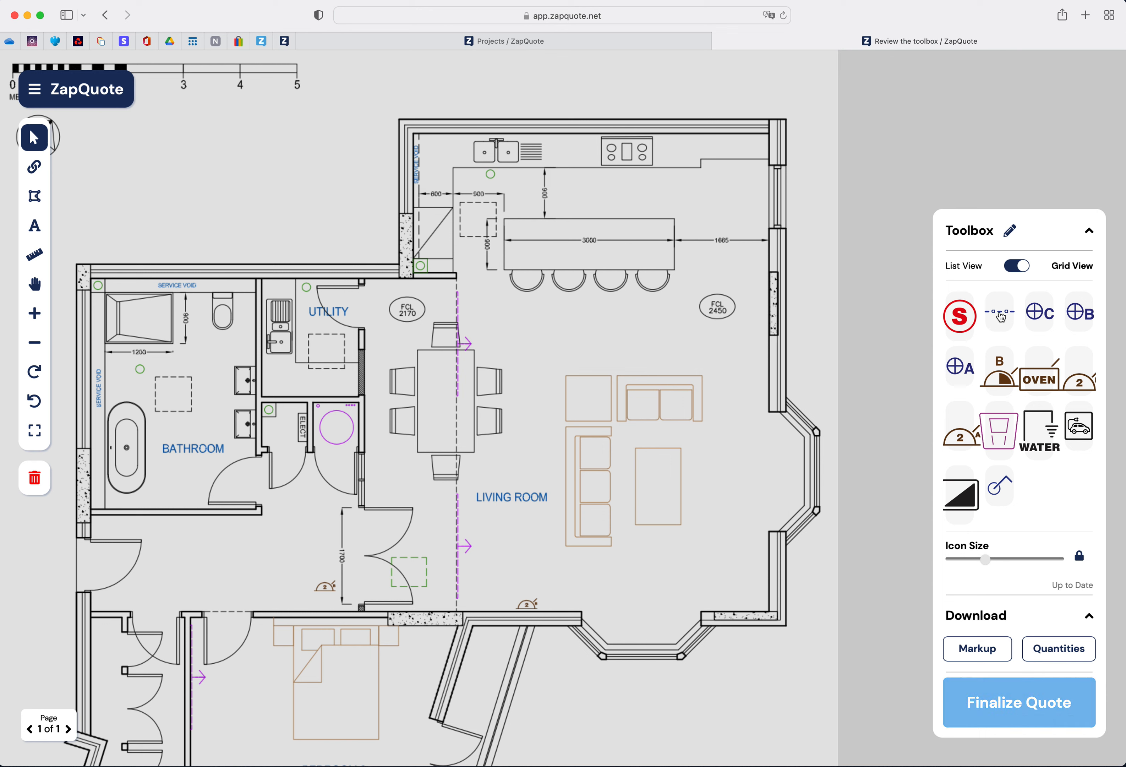
- Place a run of A sockets along the kitchen worktop wall, extending it across the full counter
{"action": "left_click_drag", "start_coordinate": [1001, 316], "coordinate": [577, 185]}
{"action": "left_click_drag", "start_coordinate": [626, 185], "coordinate": [764, 183]}
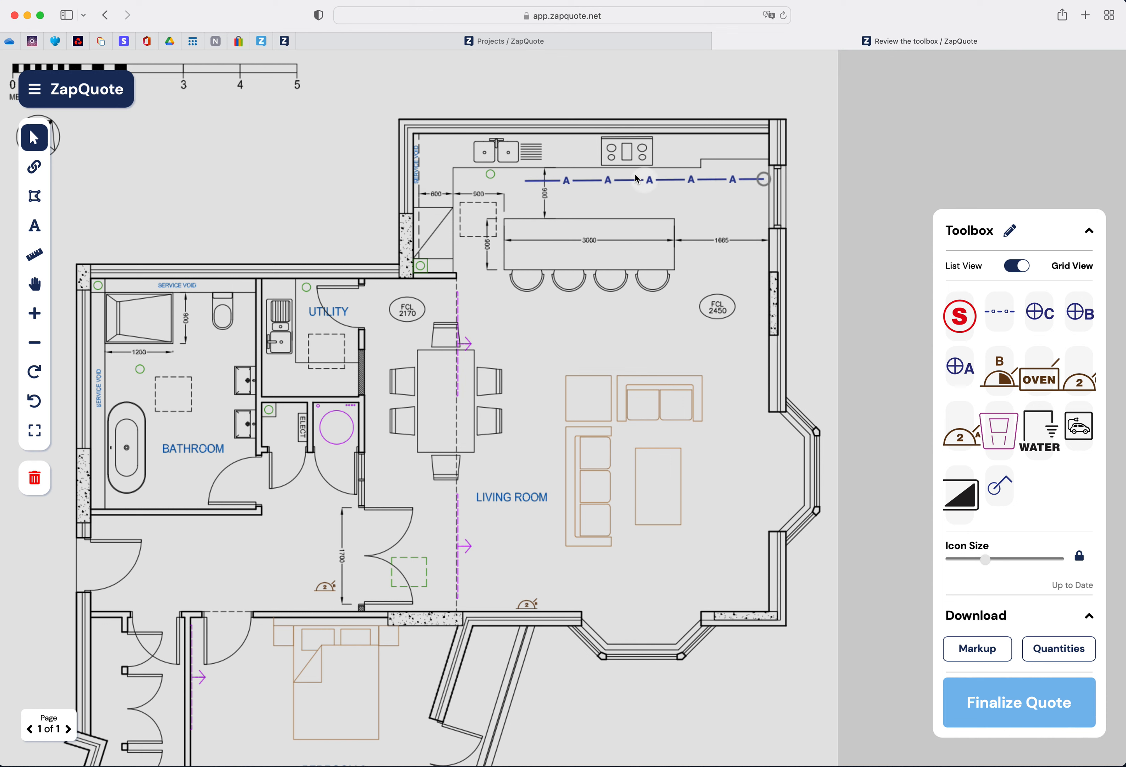
{"action": "left_click_drag", "start_coordinate": [525, 180], "coordinate": [422, 181]}
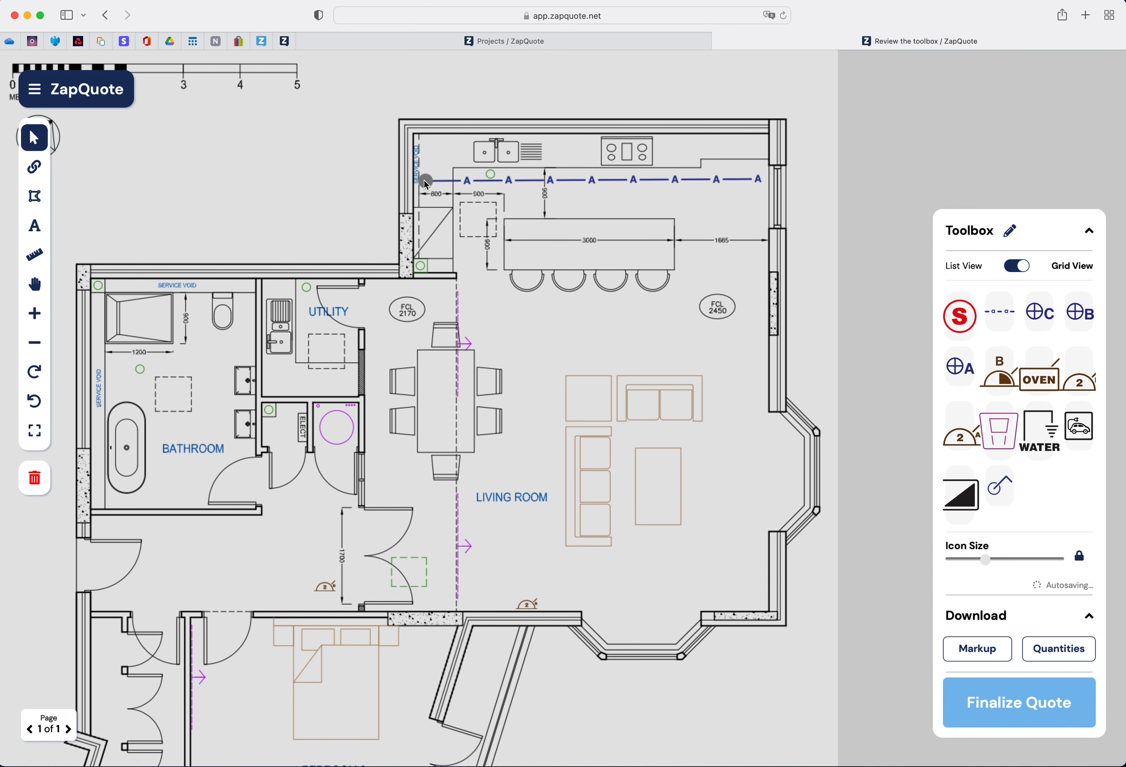
{"action": "left_click_drag", "start_coordinate": [589, 181], "coordinate": [595, 153]}
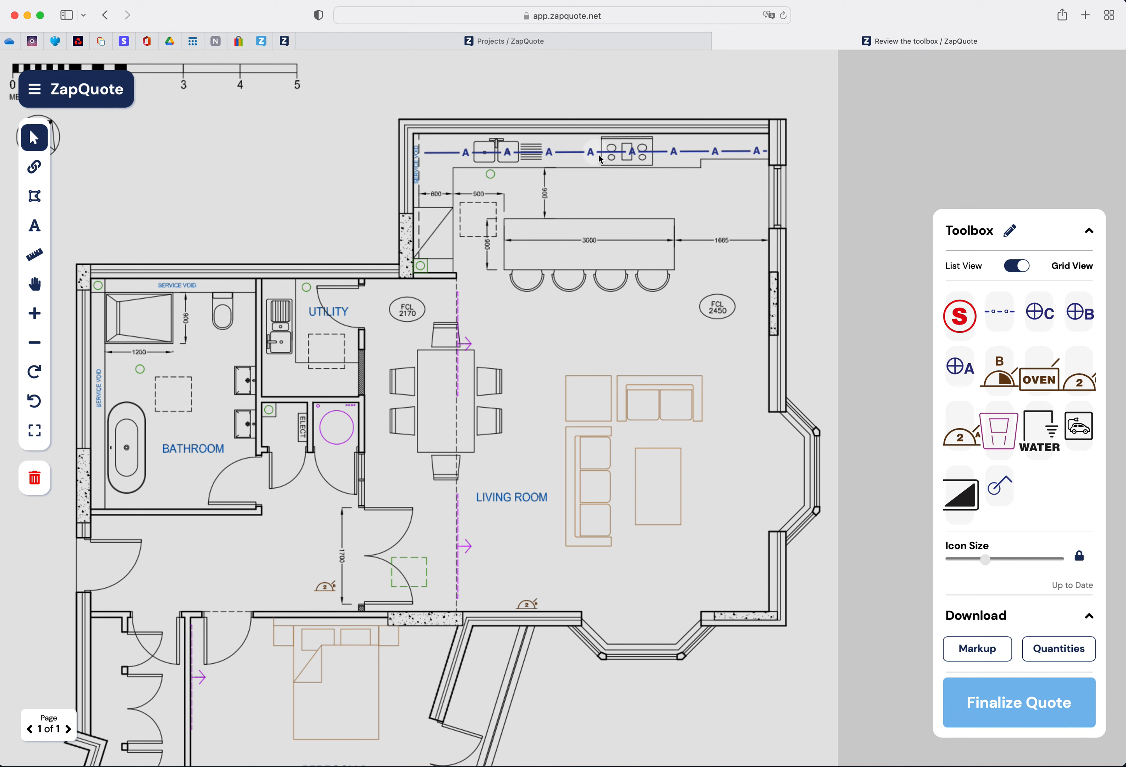
{"action": "left_click_drag", "start_coordinate": [744, 159], "coordinate": [767, 152]}
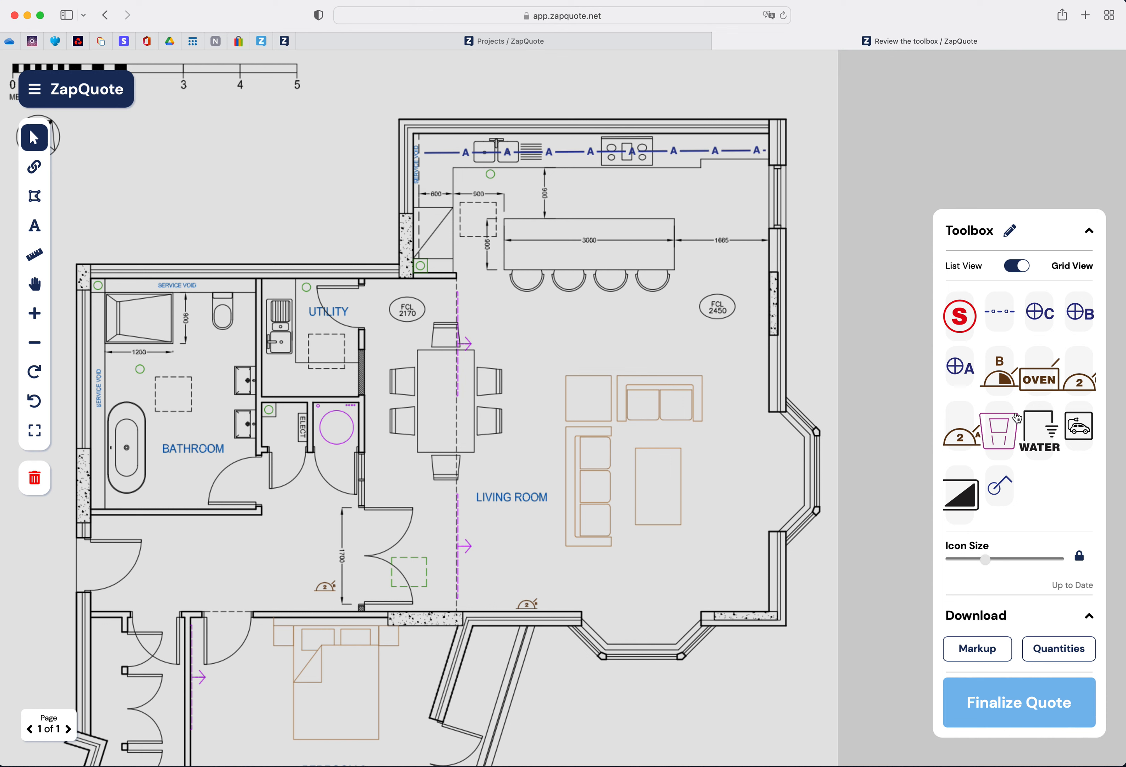
- Place a switch beside the living room doorway and a two-gang switch by the bathroom door
{"action": "scroll", "coordinate": [1017, 419], "scroll_direction": "down", "scroll_amount": 1}
{"action": "scroll", "coordinate": [1018, 419], "scroll_direction": "up", "scroll_amount": 1}
{"action": "scroll", "coordinate": [1017, 418], "scroll_direction": "down", "scroll_amount": 1}
{"action": "scroll", "coordinate": [976, 426], "scroll_direction": "down", "scroll_amount": 1}
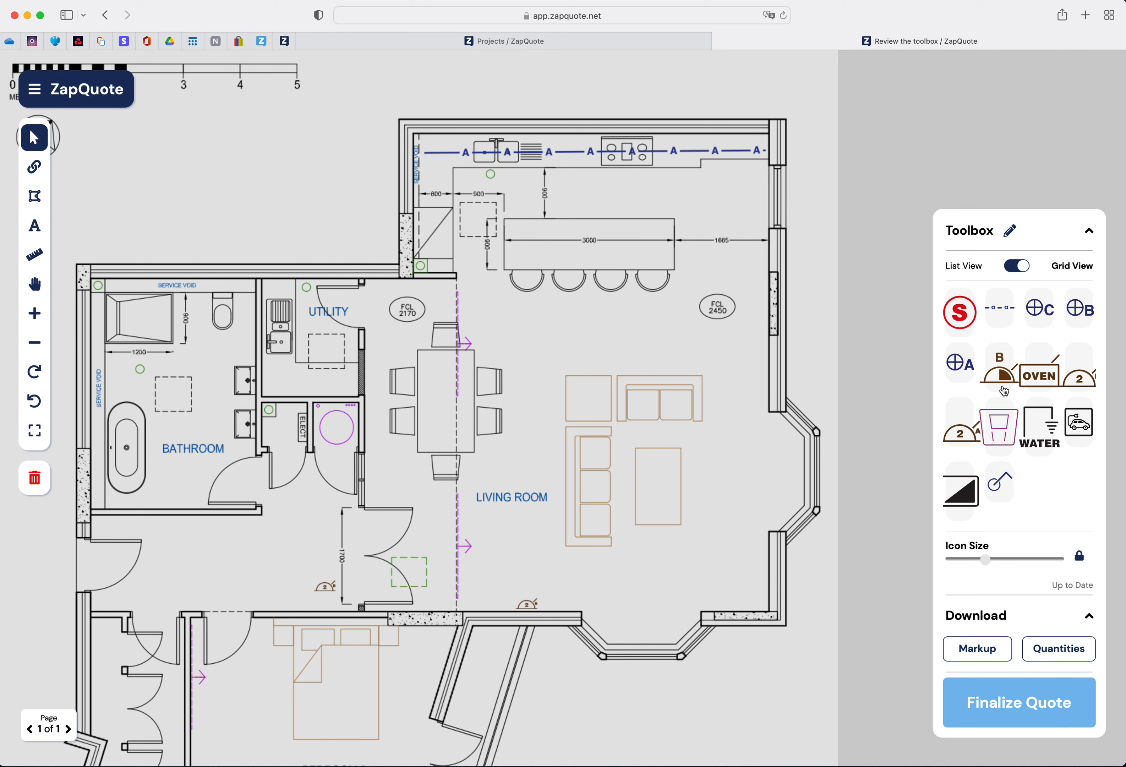
{"action": "left_click_drag", "start_coordinate": [1000, 484], "coordinate": [429, 601]}
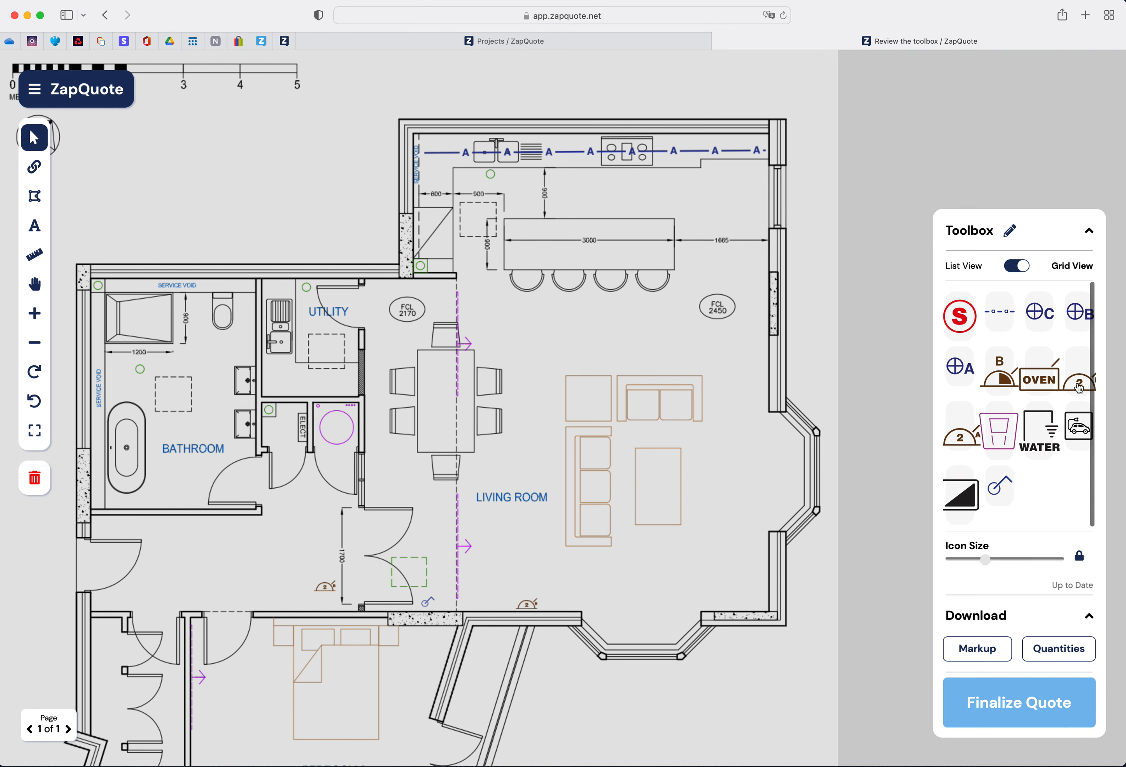
{"action": "left_click_drag", "start_coordinate": [1080, 387], "coordinate": [283, 415]}
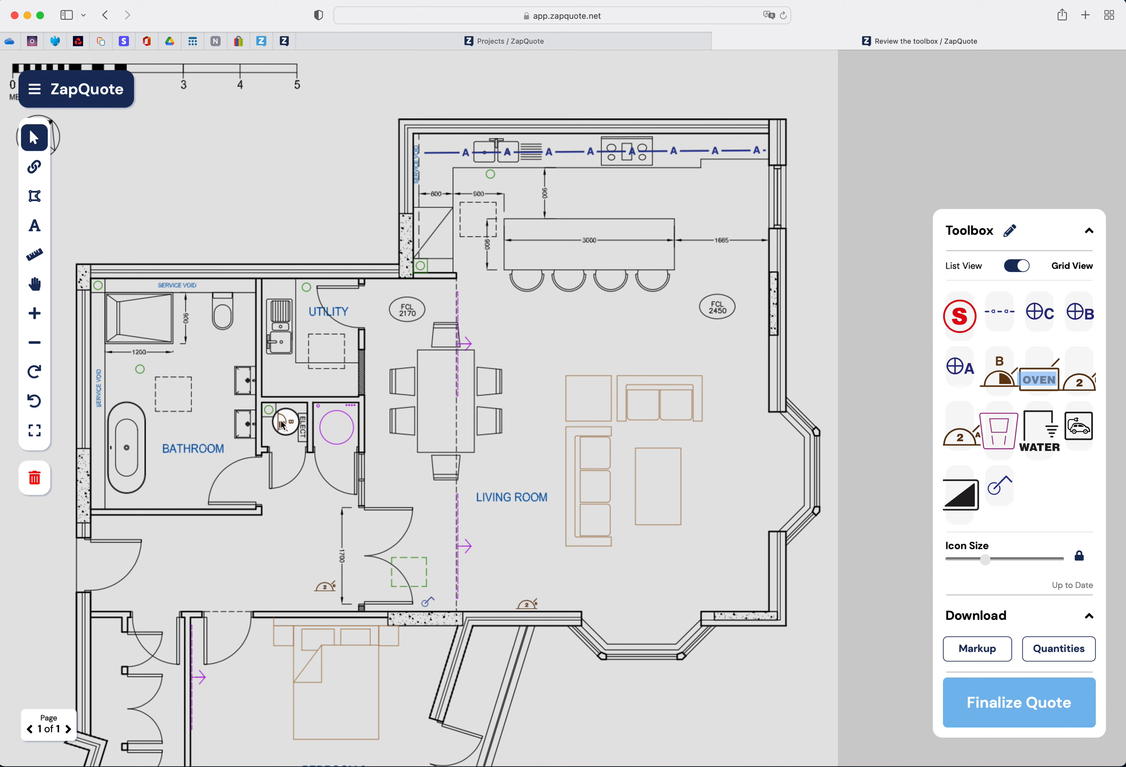
{"action": "left_click_drag", "start_coordinate": [284, 426], "coordinate": [269, 432]}
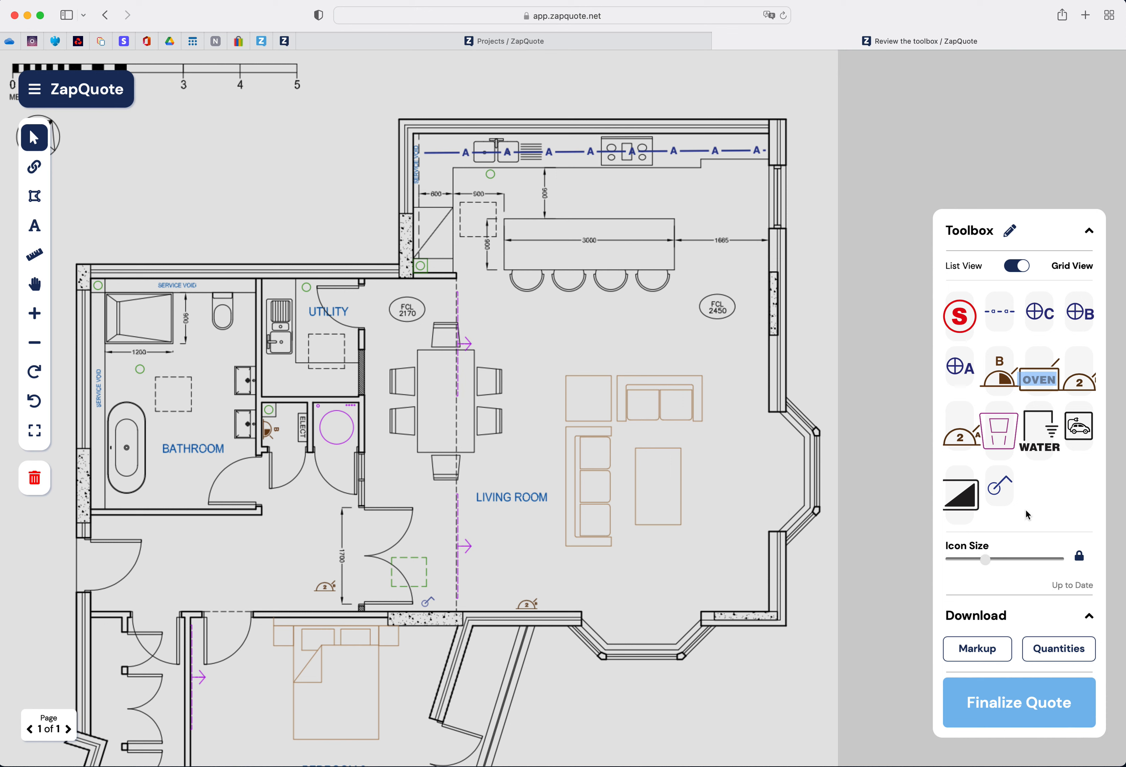
- Place an S symbol in the hallway and Type B double sockets around the living room bay walls
{"action": "left_click_drag", "start_coordinate": [962, 331], "coordinate": [263, 573]}
{"action": "mouse_move", "coordinate": [1080, 316]}
{"action": "left_mouse_down"}
{"action": "mouse_move", "coordinate": [986, 349]}
{"action": "mouse_move", "coordinate": [812, 364]}
{"action": "mouse_move", "coordinate": [588, 619]}
{"action": "mouse_move", "coordinate": [616, 620]}
{"action": "left_mouse_up"}
{"action": "key", "text": "f"}
{"action": "left_click", "coordinate": [674, 620]}
{"action": "left_click", "coordinate": [785, 502]}
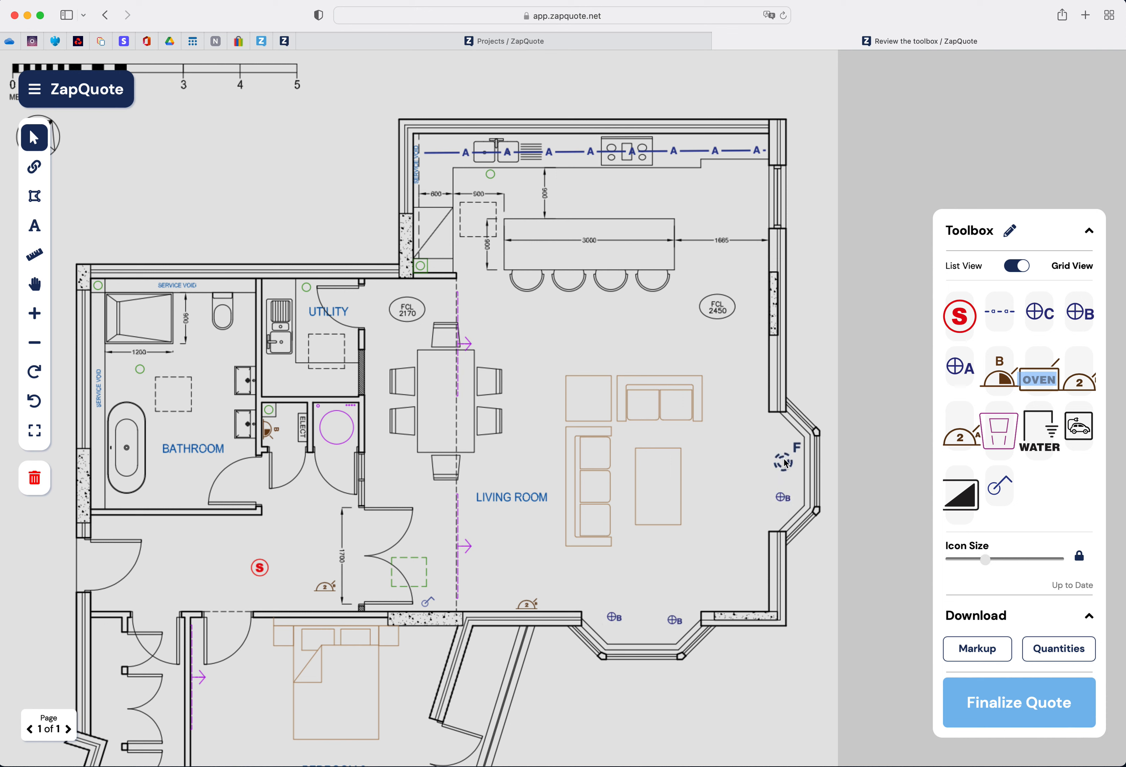
{"action": "left_click", "coordinate": [784, 448]}
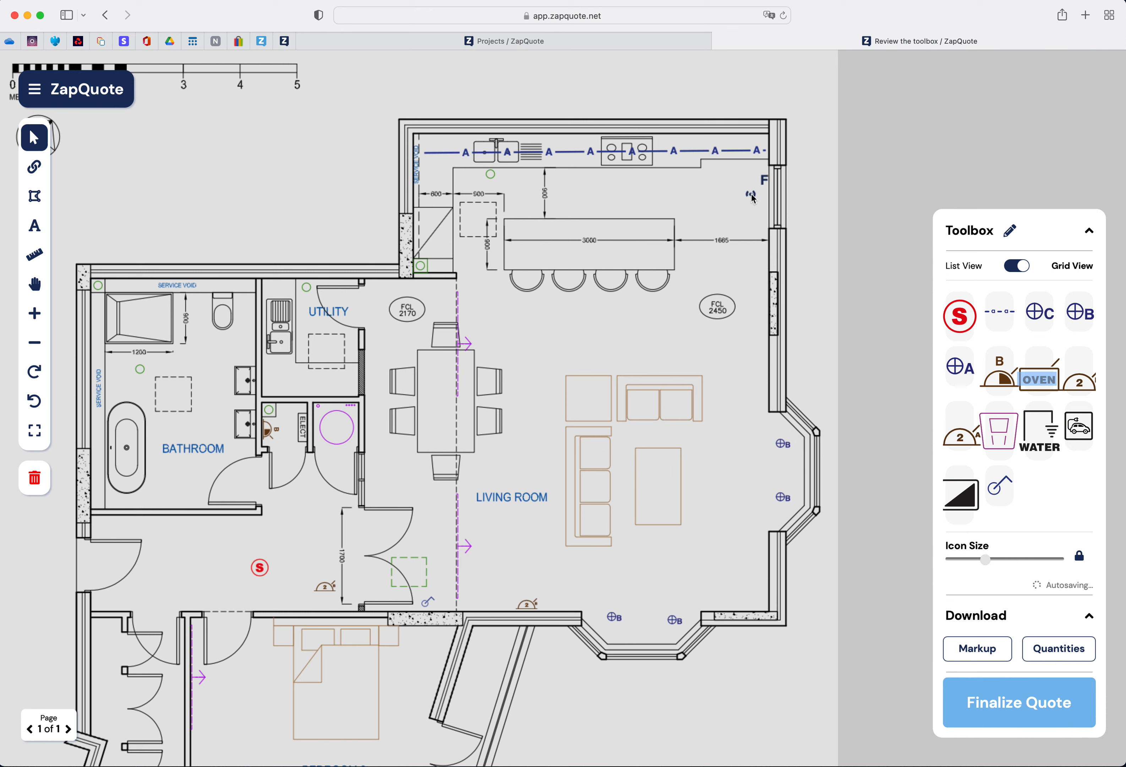
- Add Type B double sockets along the kitchen and around the bathroom walls
{"action": "left_click", "coordinate": [753, 198]}
{"action": "left_click", "coordinate": [649, 198]}
{"action": "left_click", "coordinate": [565, 200]}
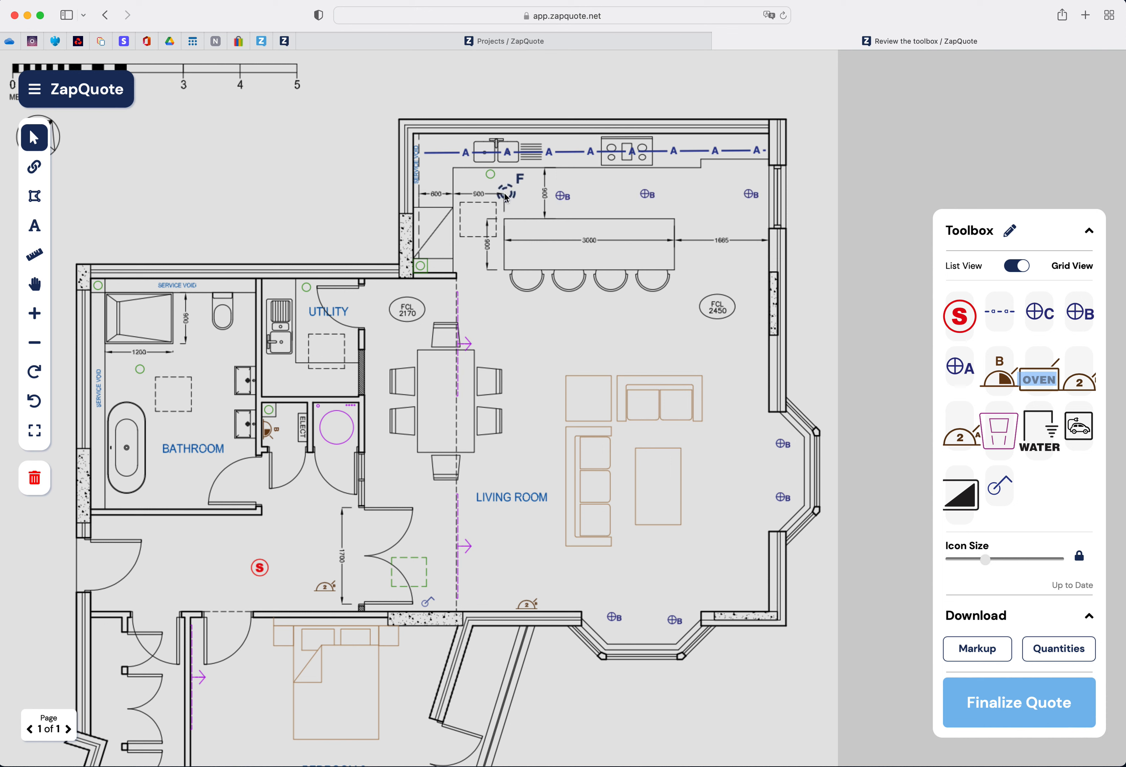
{"action": "left_click", "coordinate": [485, 200]}
{"action": "left_click", "coordinate": [224, 320]}
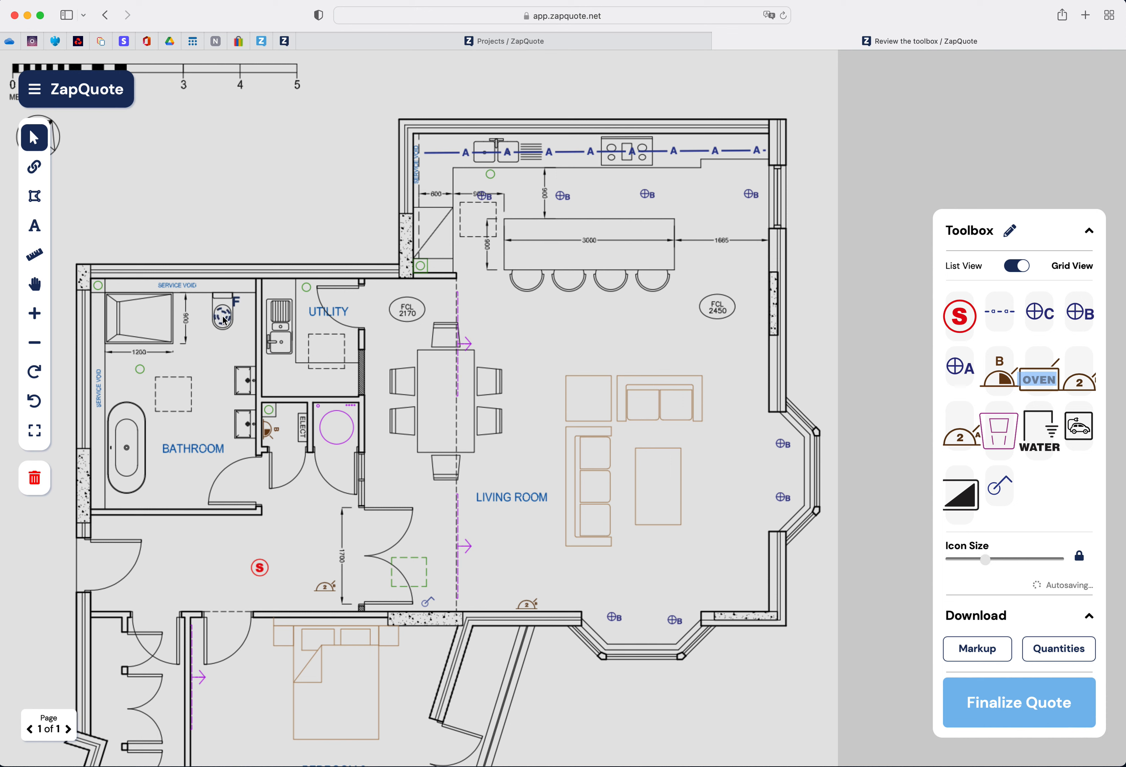
{"action": "left_click", "coordinate": [159, 328]}
{"action": "left_click", "coordinate": [133, 409]}
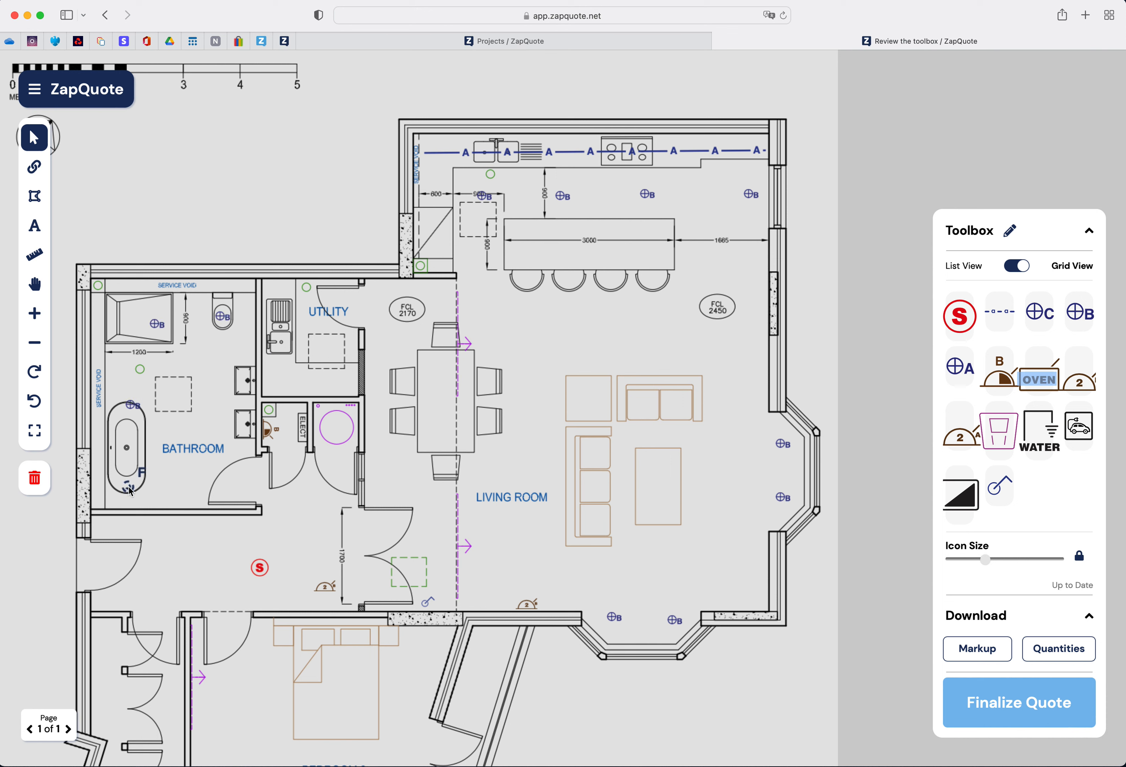
{"action": "left_click", "coordinate": [150, 488]}
{"action": "left_click", "coordinate": [245, 427]}
{"action": "left_click", "coordinate": [245, 380]}
- Link the living room switch to the Type B sockets around the bay in one chain
{"action": "left_click", "coordinate": [32, 169]}
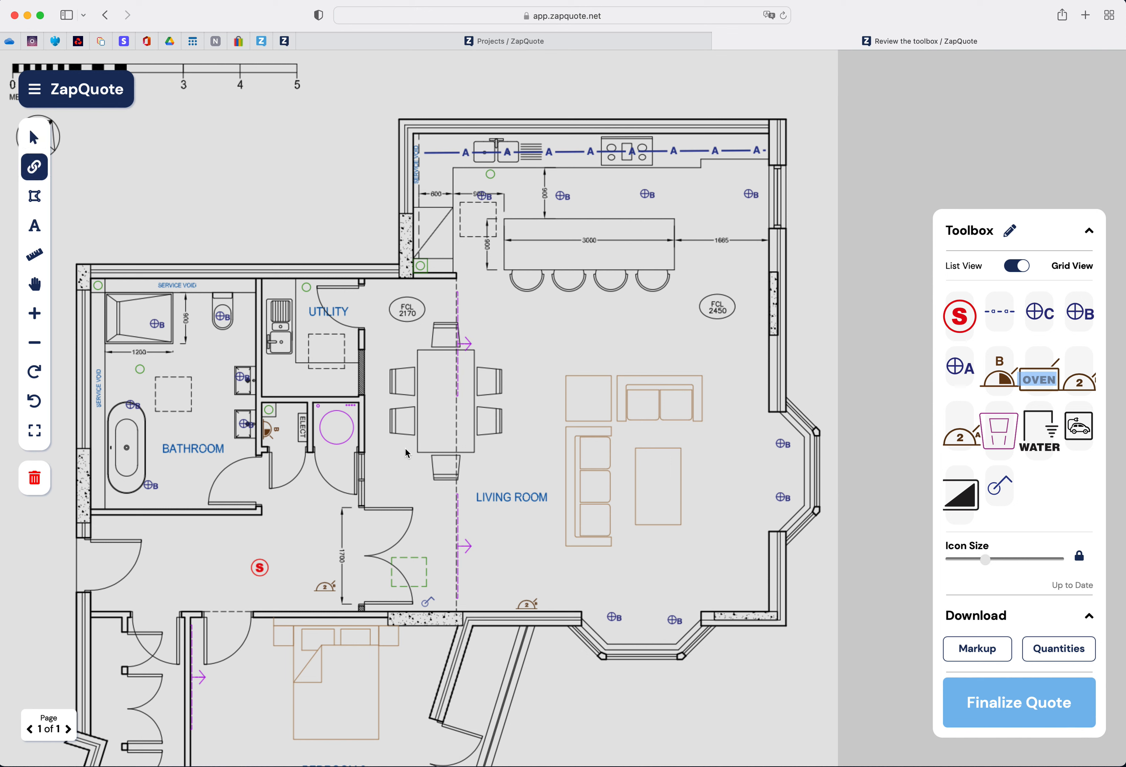
{"action": "left_click", "coordinate": [427, 603]}
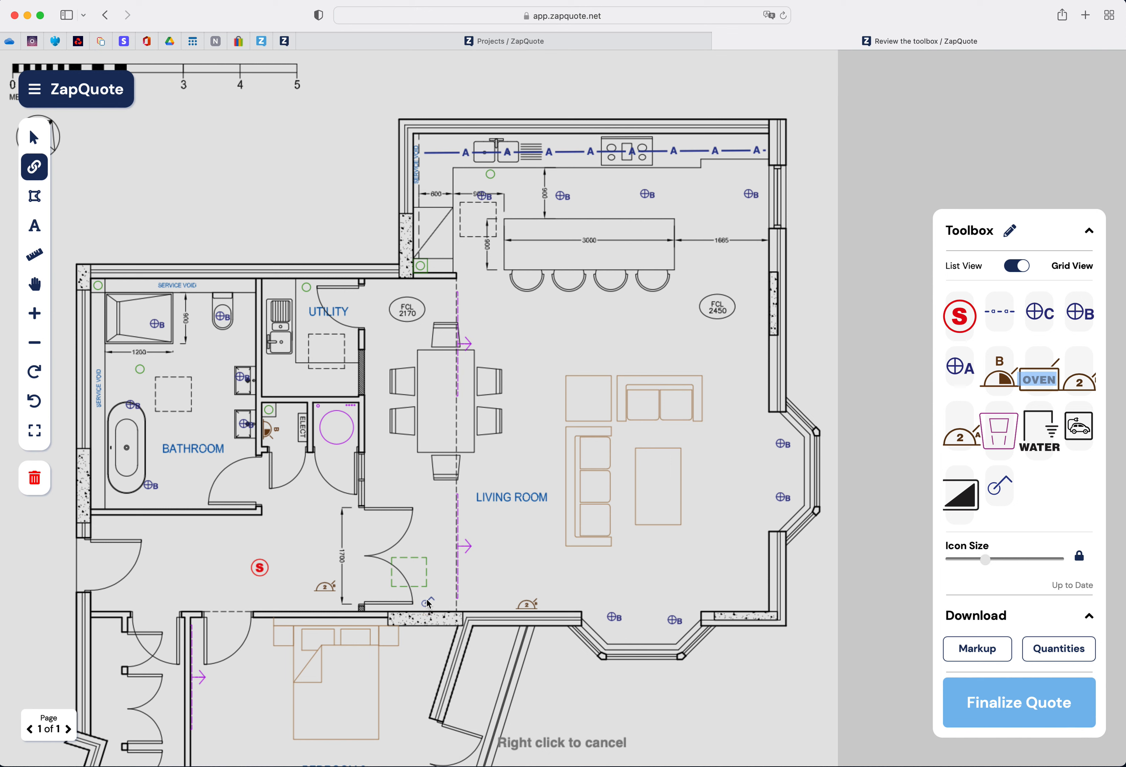
{"action": "left_click", "coordinate": [616, 617]}
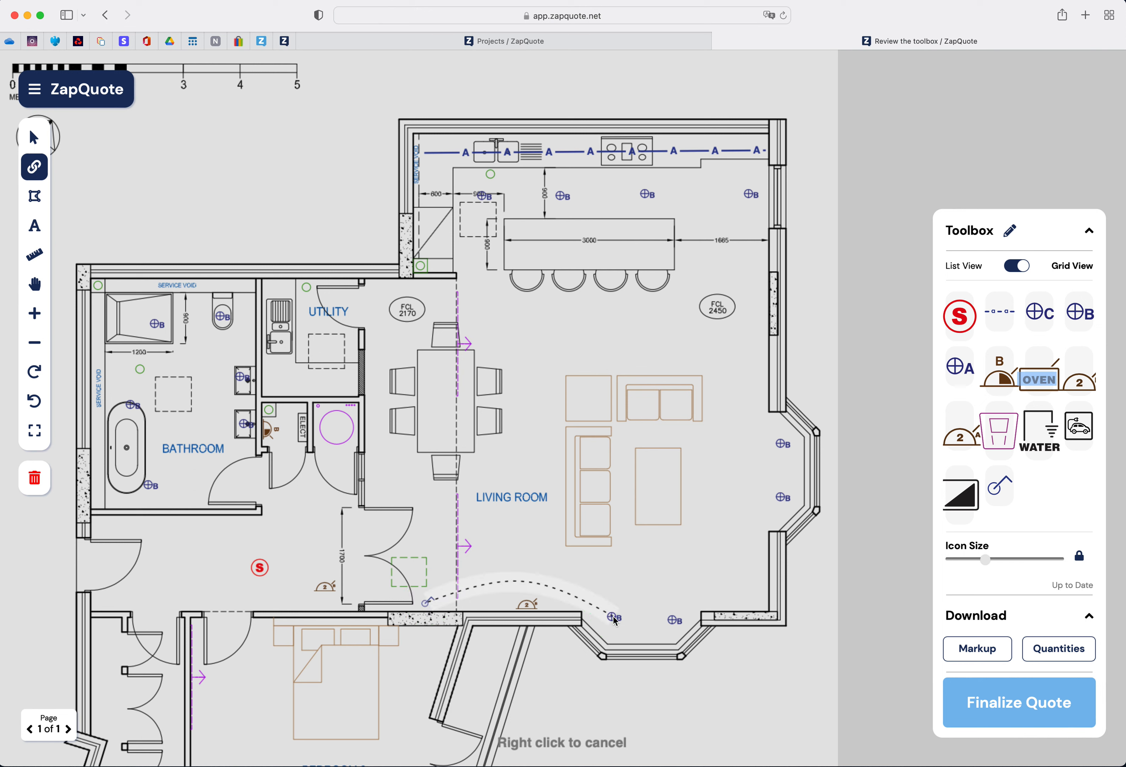
{"action": "left_click", "coordinate": [673, 621]}
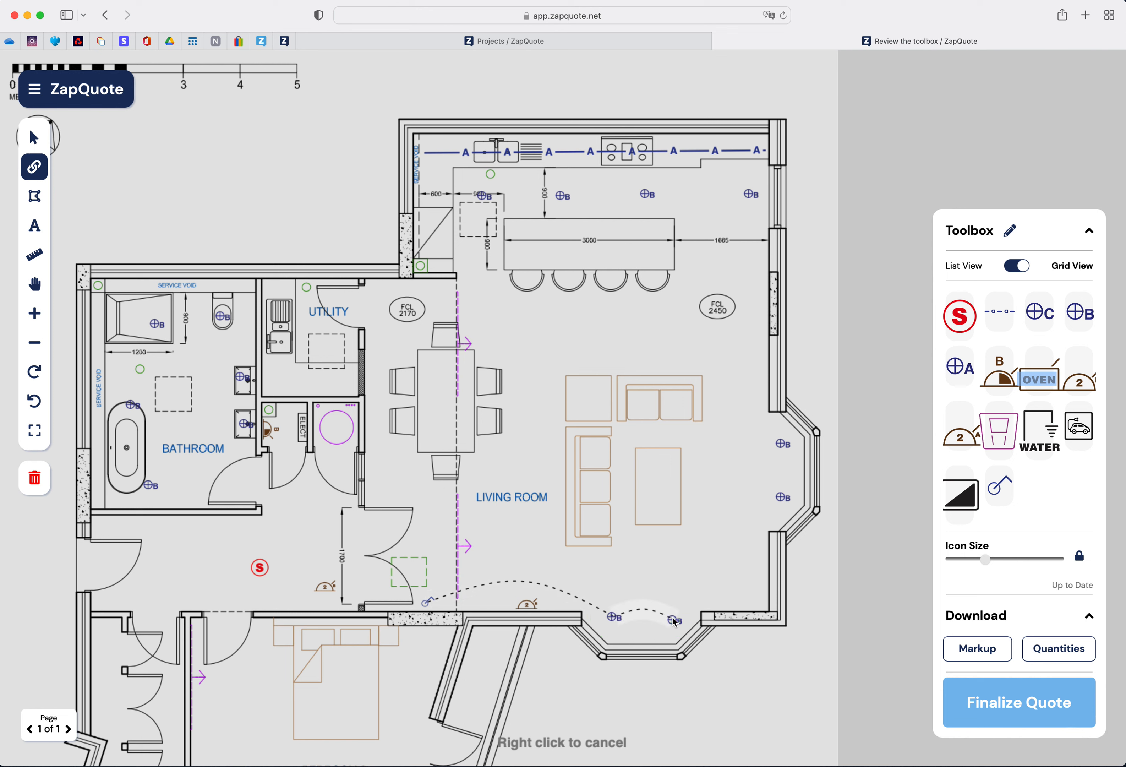
{"action": "left_click", "coordinate": [787, 498]}
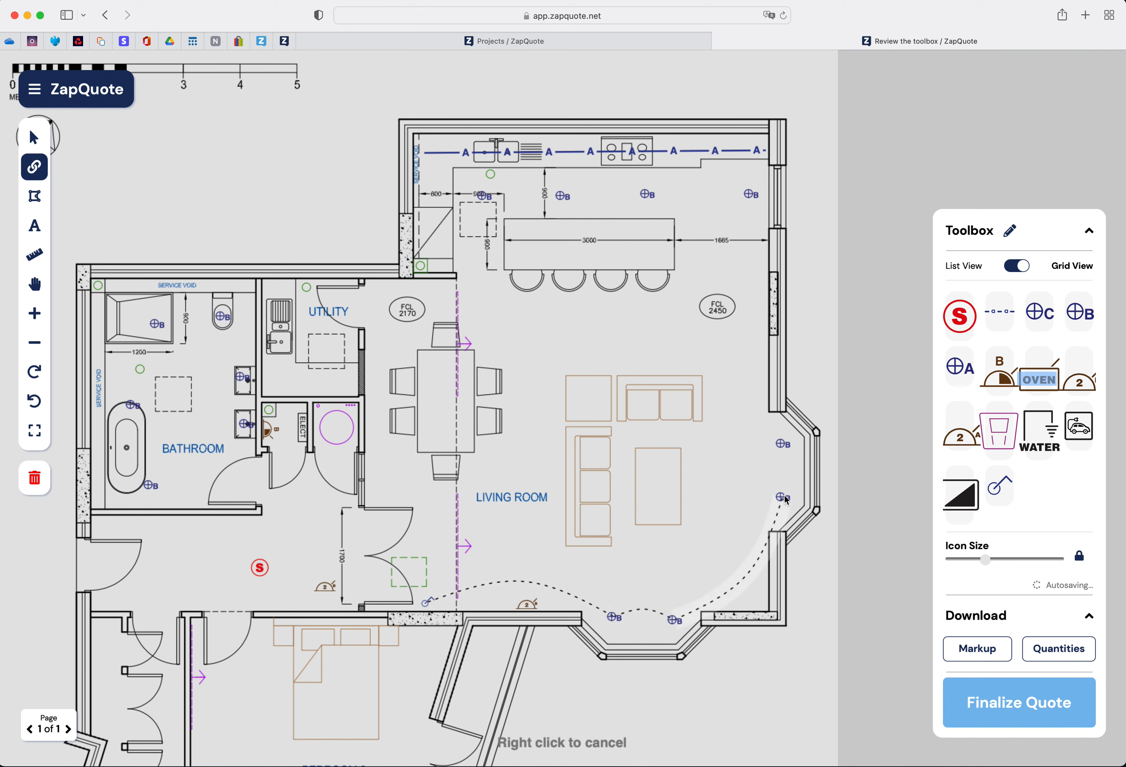
{"action": "left_click", "coordinate": [785, 443]}
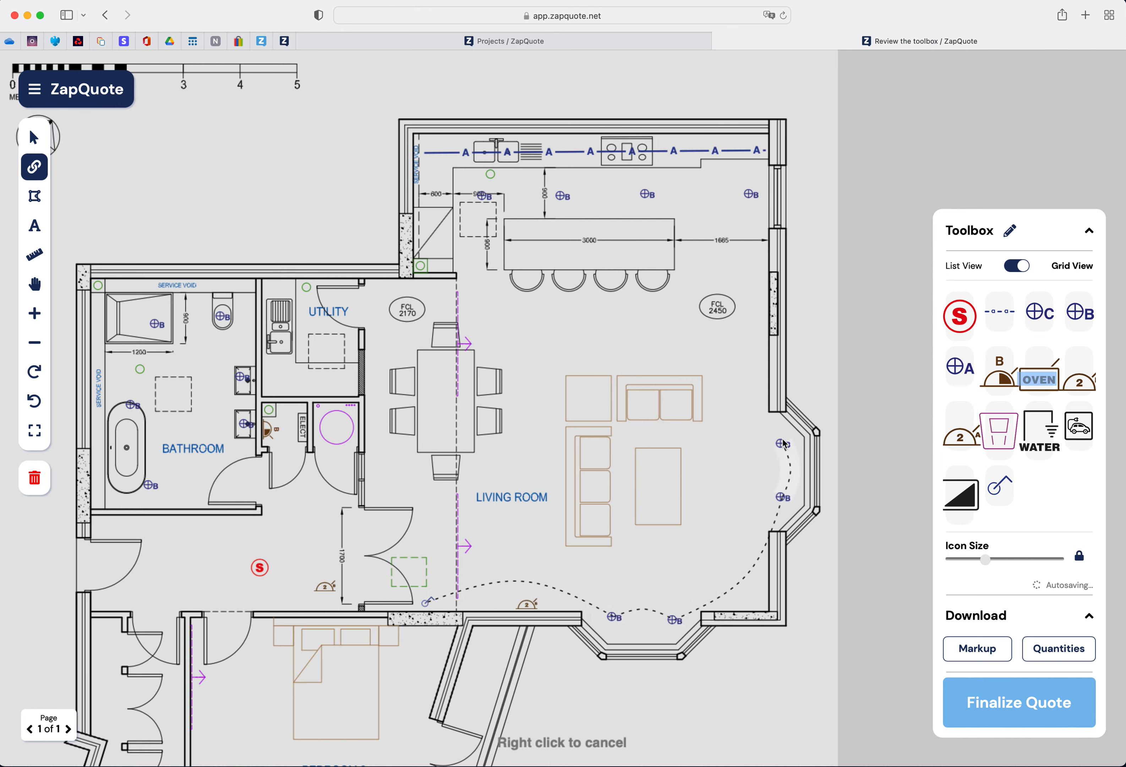
- Try linking the bay socket to the kitchen corner socket, remove that link and end the chain
{"action": "left_click", "coordinate": [750, 199]}
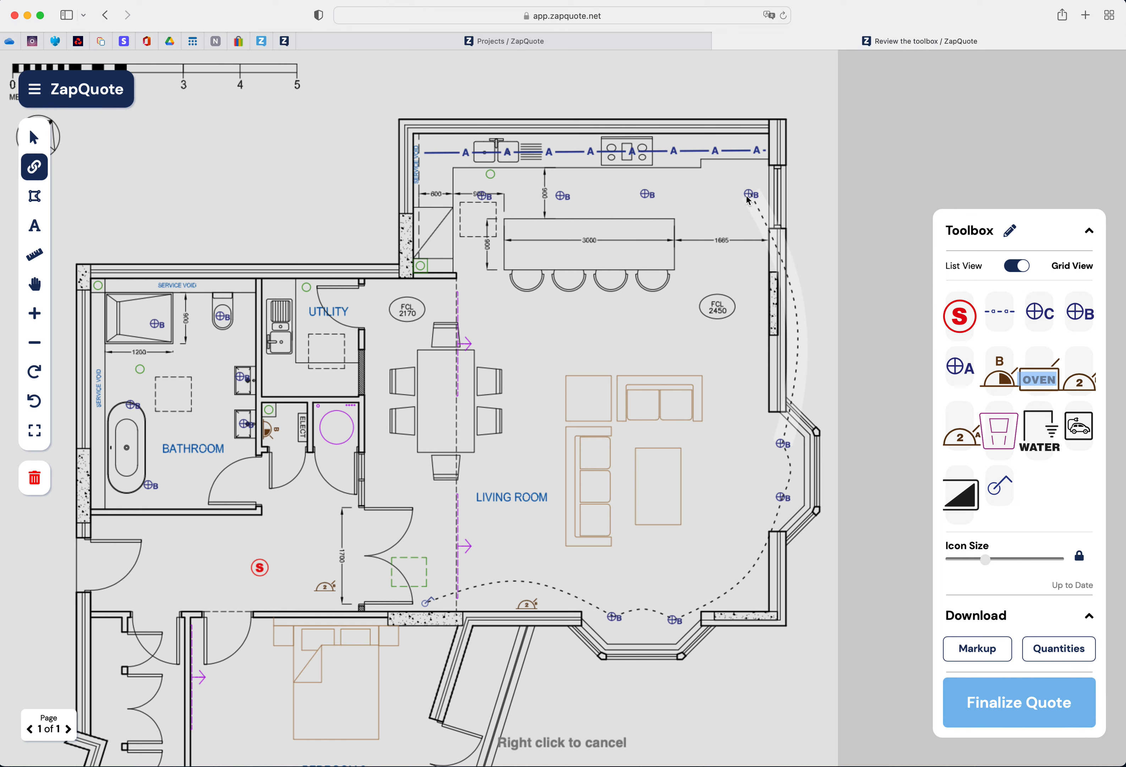
{"action": "left_click", "coordinate": [750, 199]}
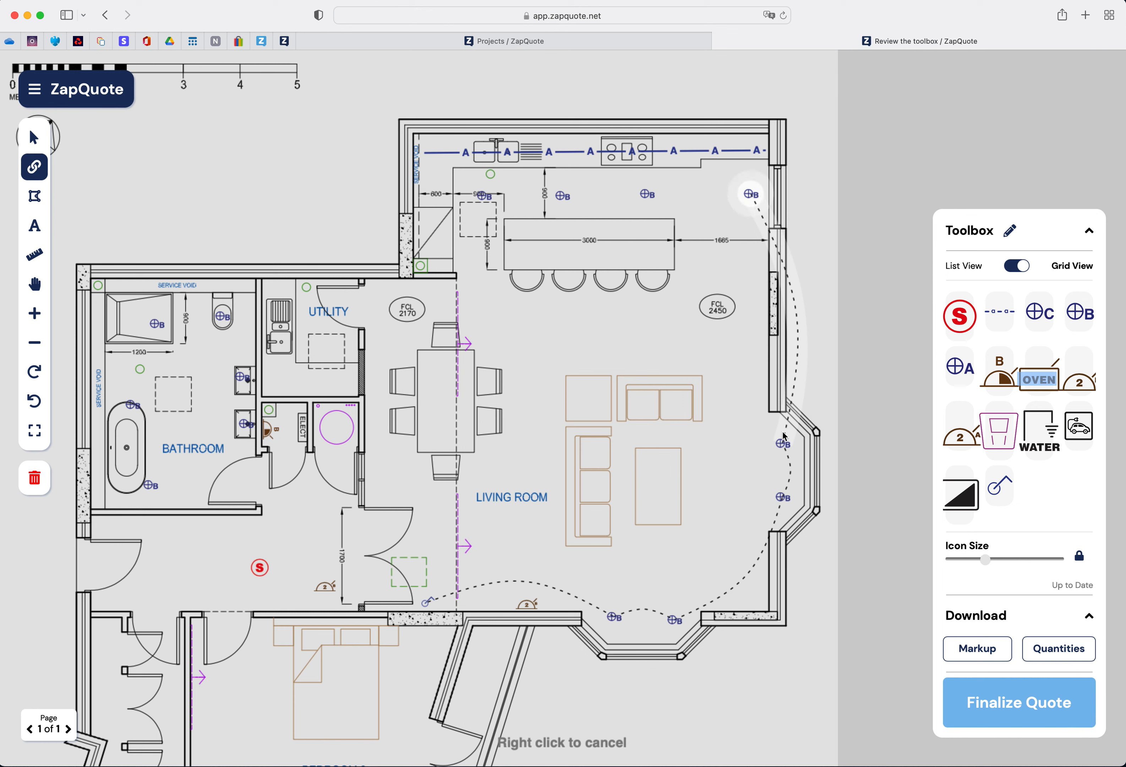
{"action": "left_click", "coordinate": [783, 444]}
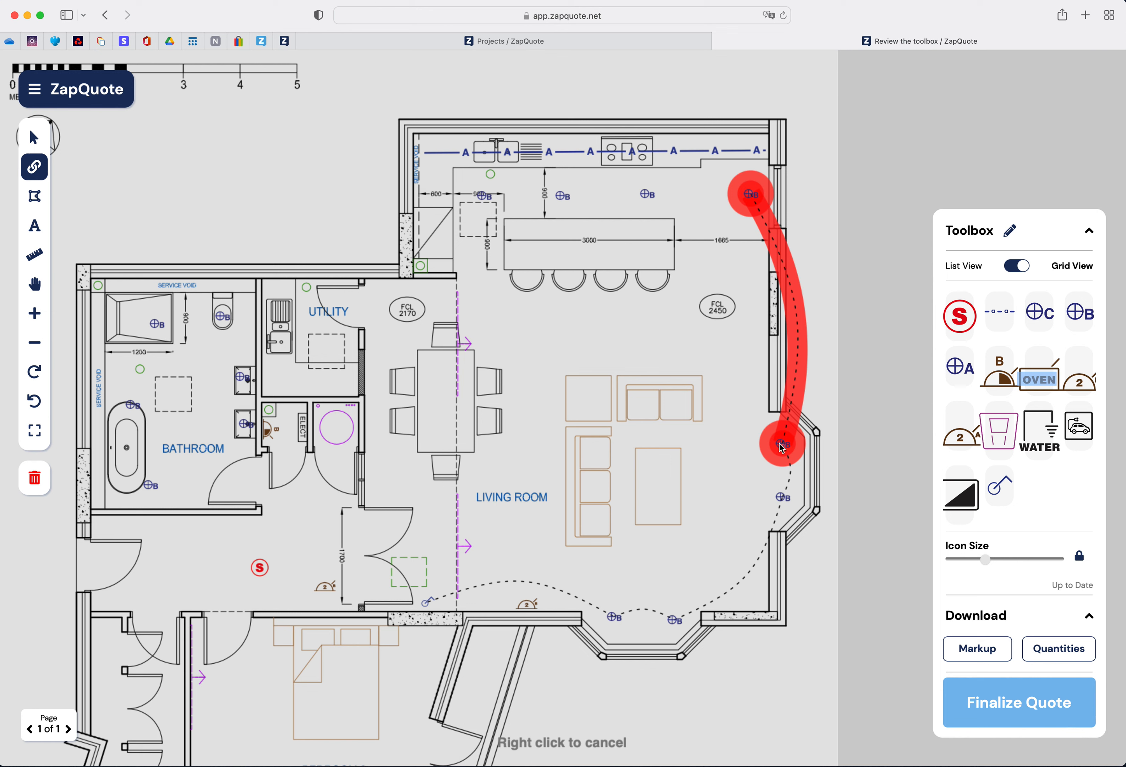
{"action": "left_click", "coordinate": [781, 444]}
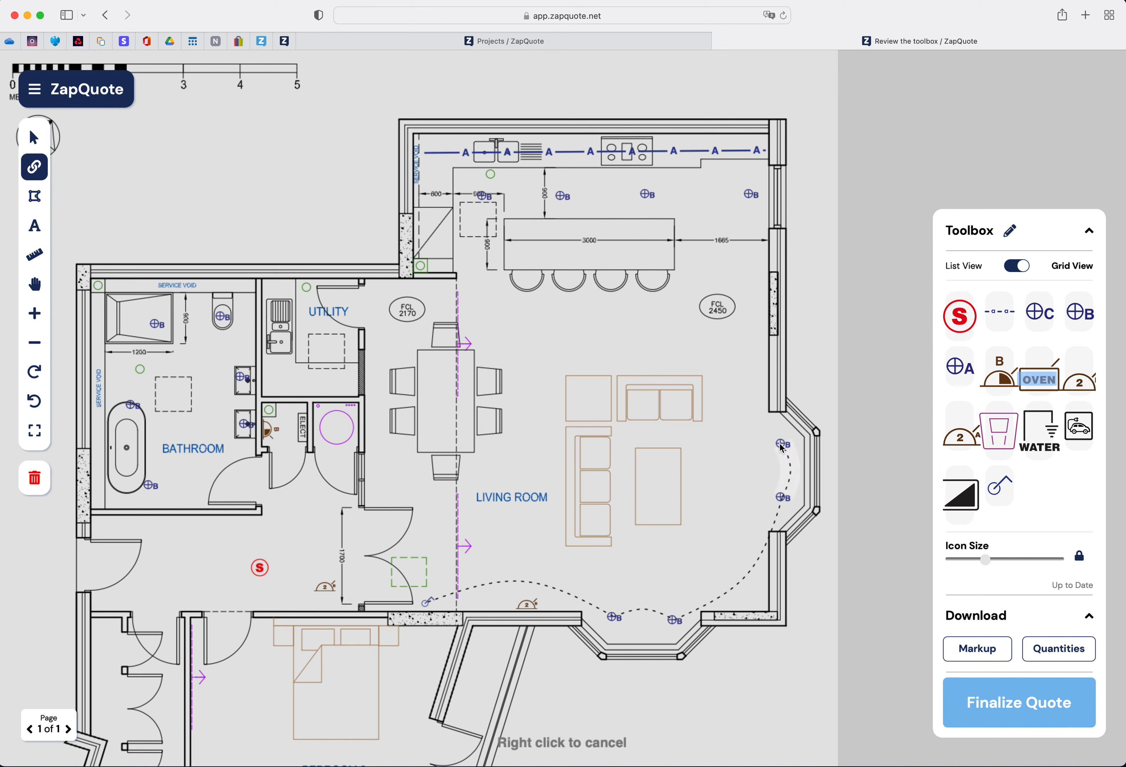
{"action": "left_click", "coordinate": [782, 445]}
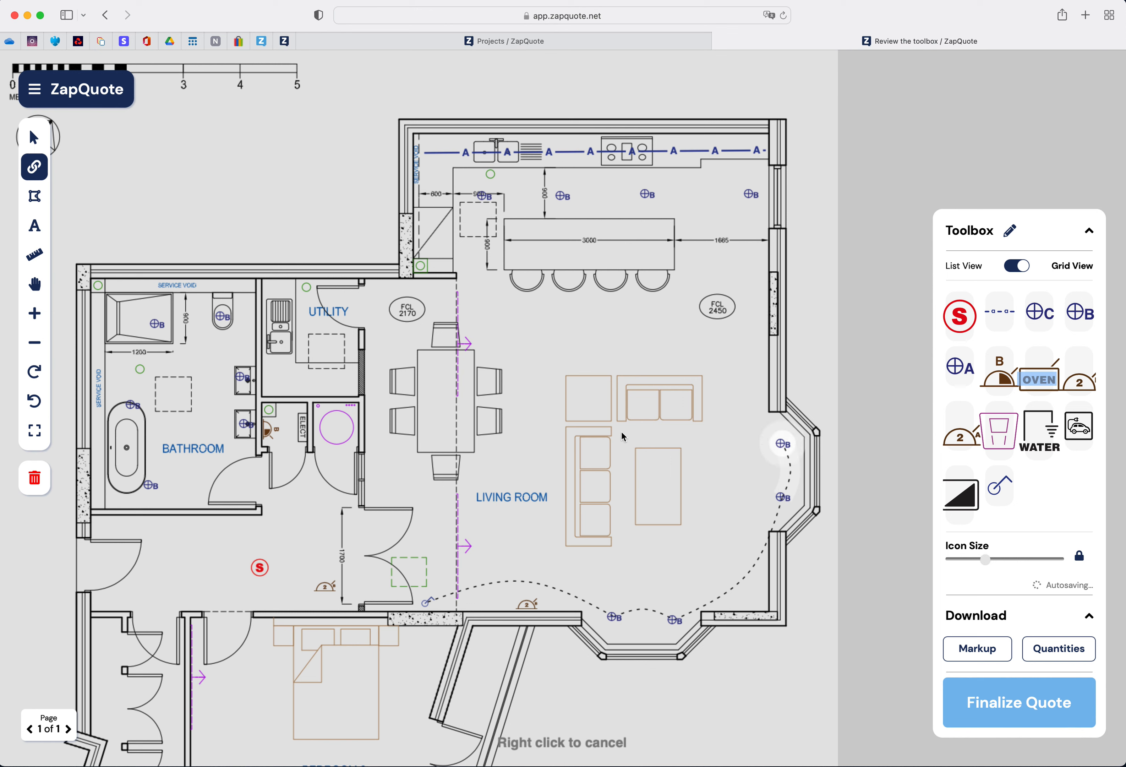
{"action": "right_click", "coordinate": [633, 500]}
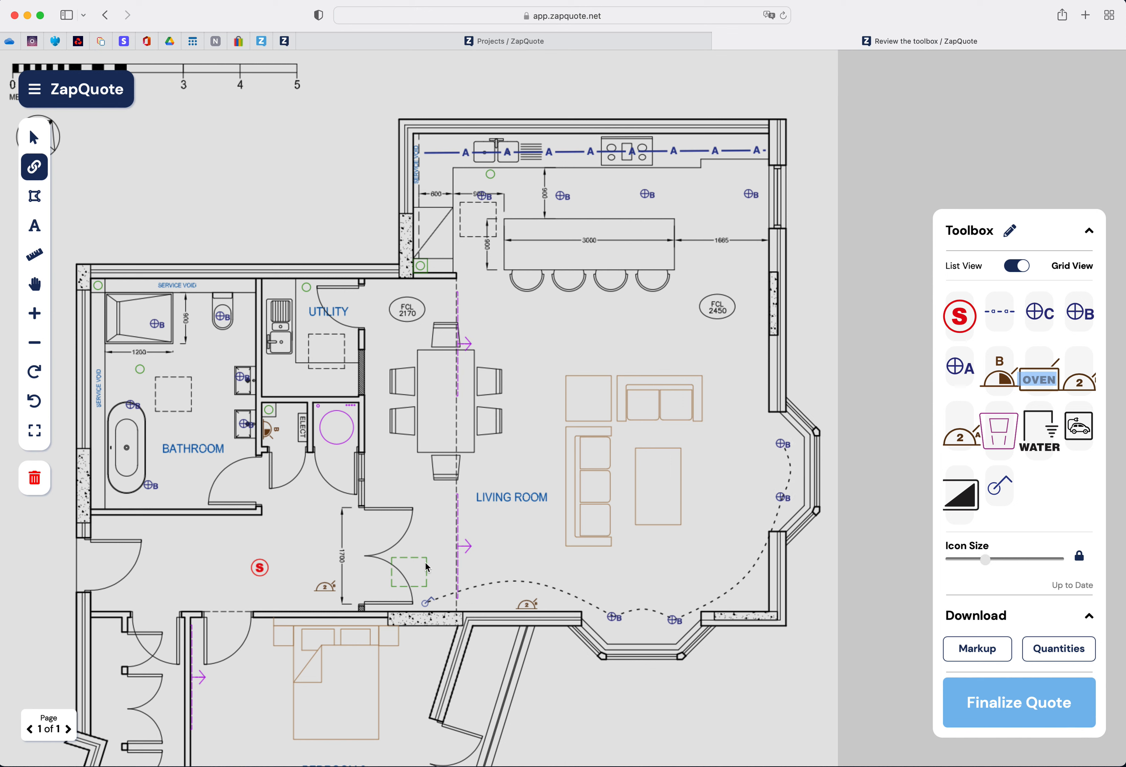
- Start a new chain from the living room switch linking it to the four kitchen sockets
{"action": "left_click", "coordinate": [426, 606]}
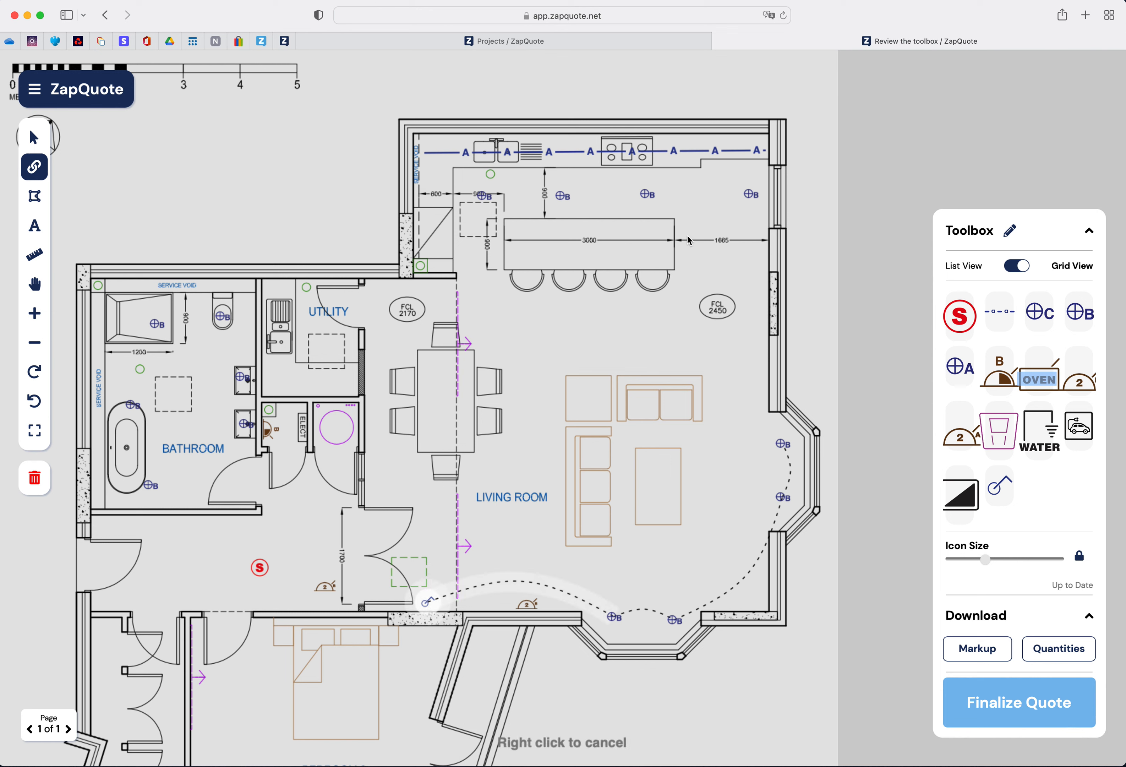
{"action": "left_click", "coordinate": [749, 195]}
{"action": "left_click", "coordinate": [647, 194]}
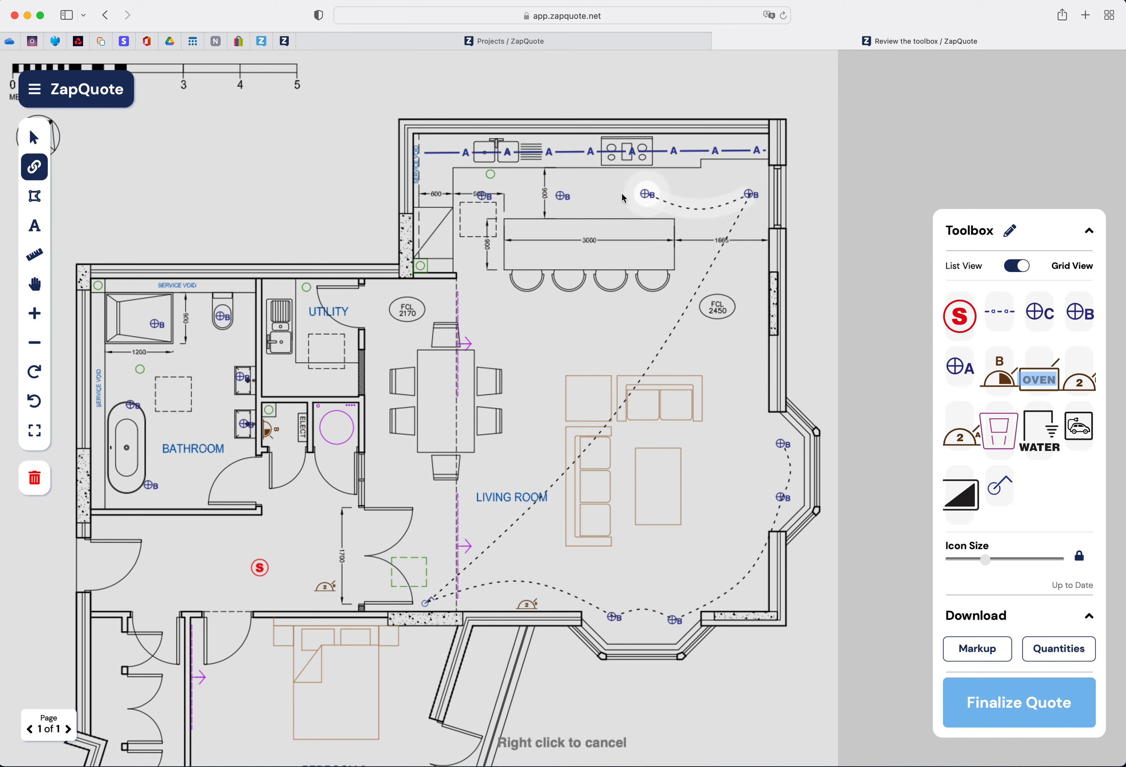
{"action": "left_click", "coordinate": [559, 197]}
{"action": "left_click", "coordinate": [484, 198]}
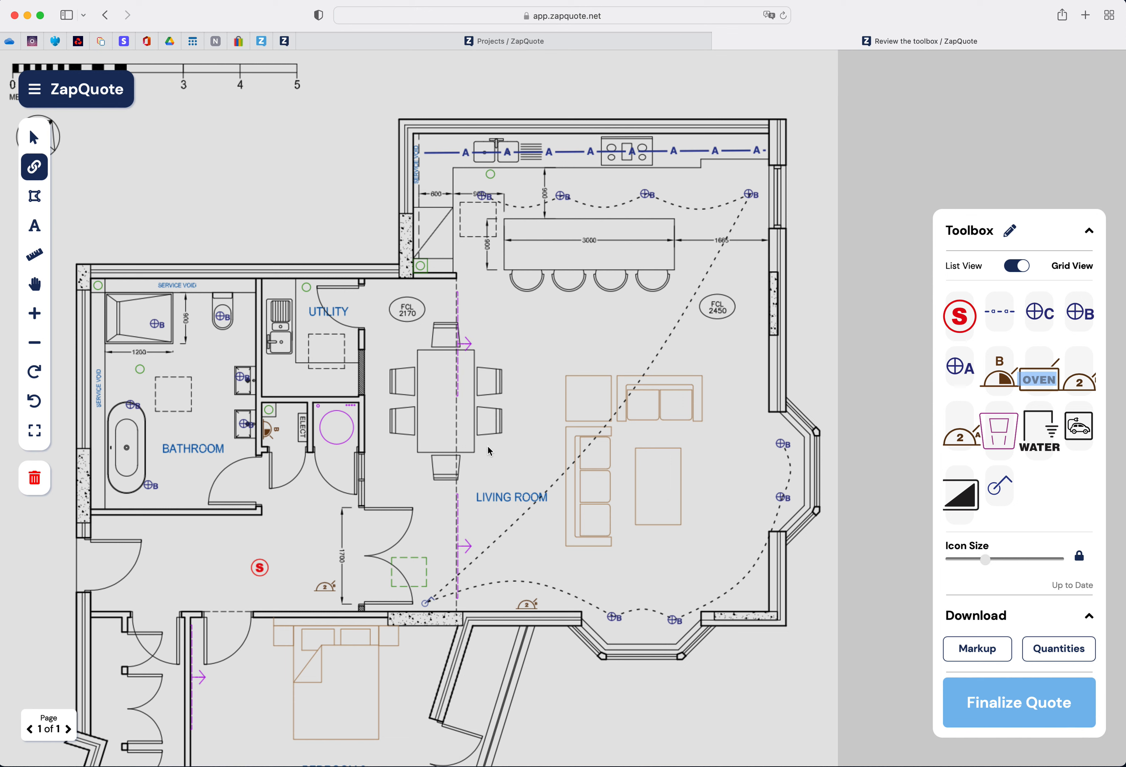
- Outline the combined living room and kitchen area as a room with the Room tool, tracing its walls and bay
{"action": "left_click", "coordinate": [38, 198]}
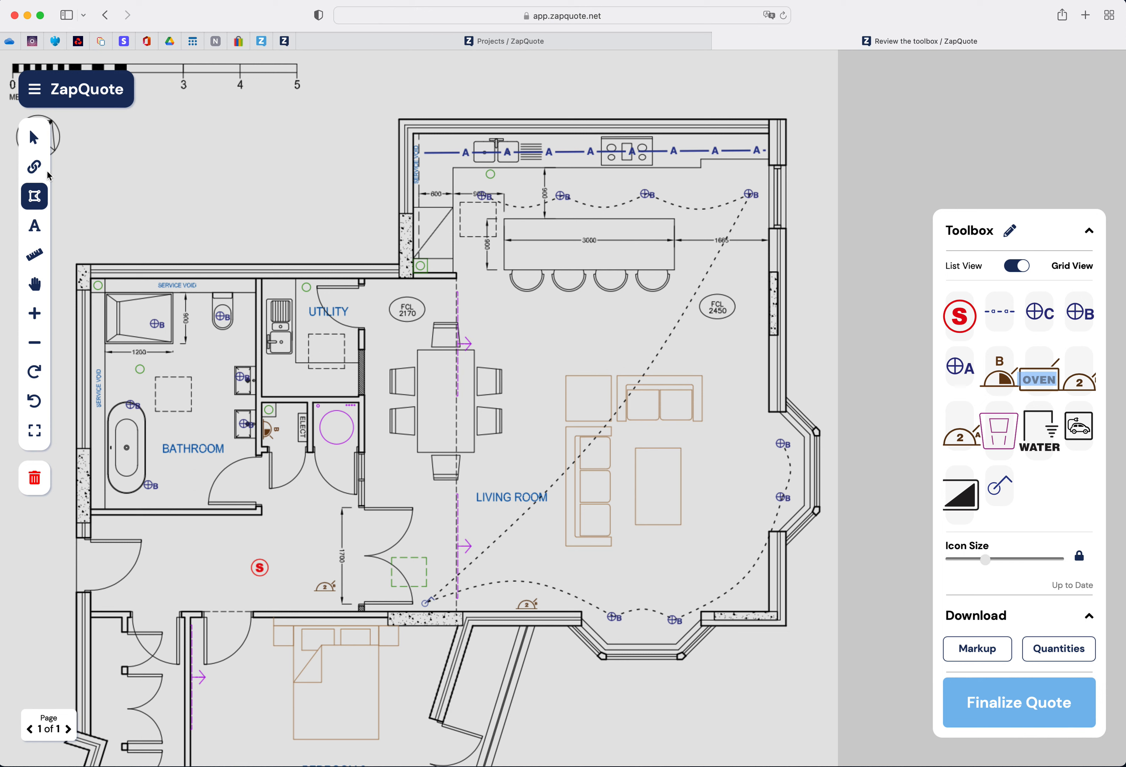
{"action": "left_click", "coordinate": [362, 611]}
{"action": "left_click", "coordinate": [363, 280]}
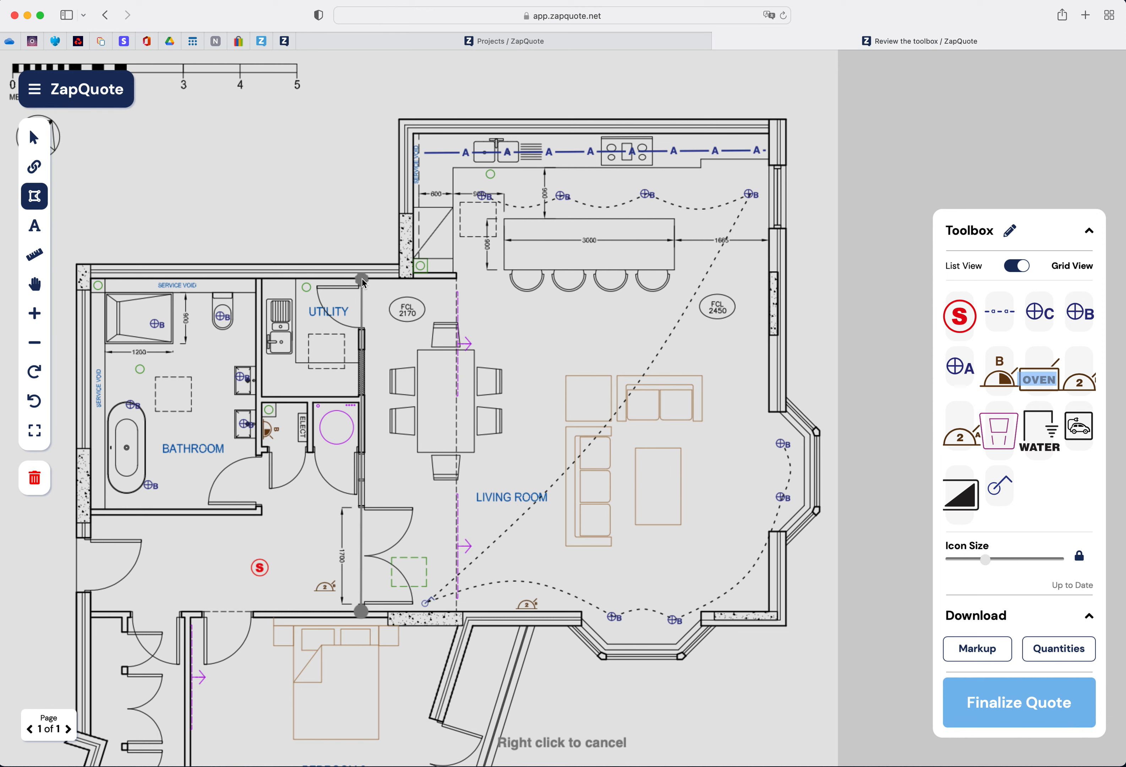
{"action": "left_click", "coordinate": [413, 277]}
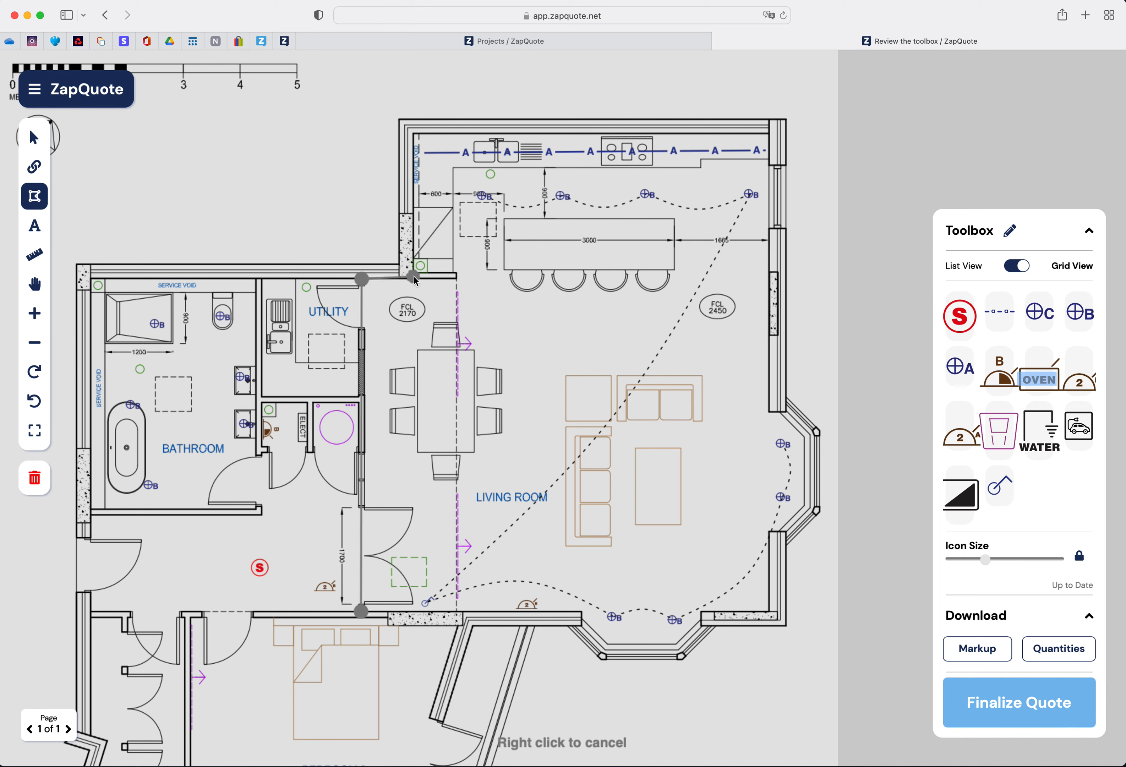
{"action": "left_click", "coordinate": [413, 131]}
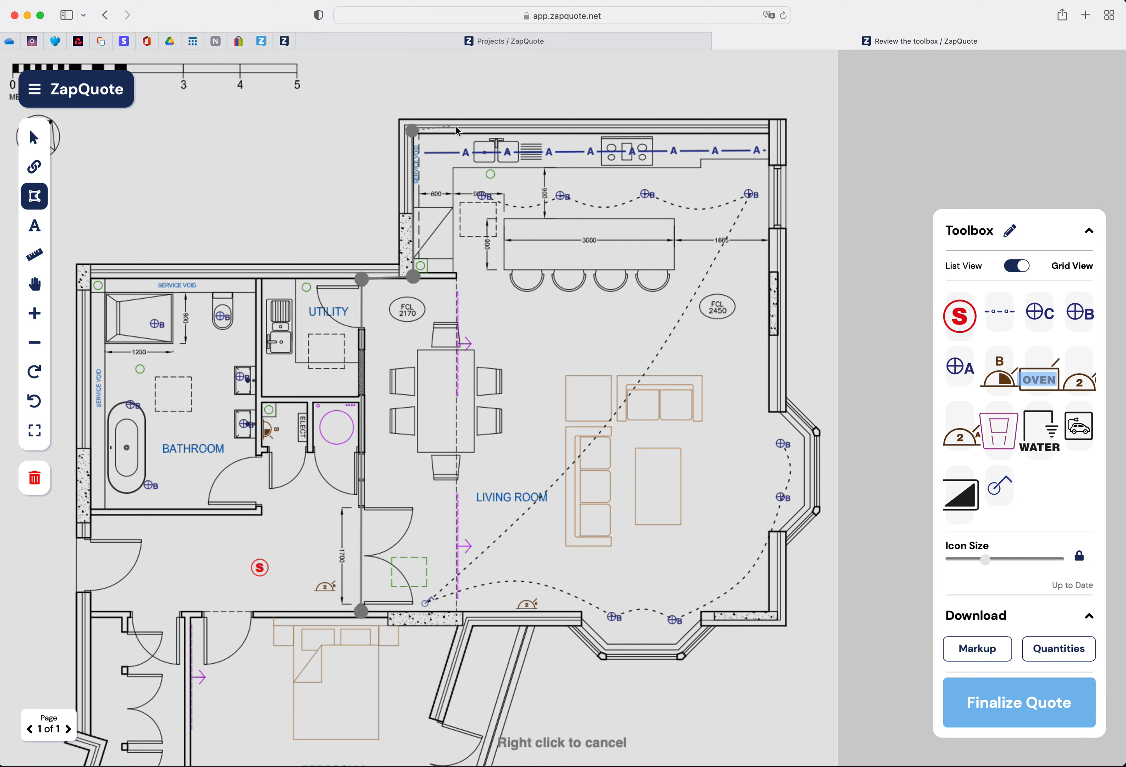
{"action": "left_click", "coordinate": [768, 133]}
{"action": "left_click", "coordinate": [768, 409]}
{"action": "left_click", "coordinate": [781, 412]}
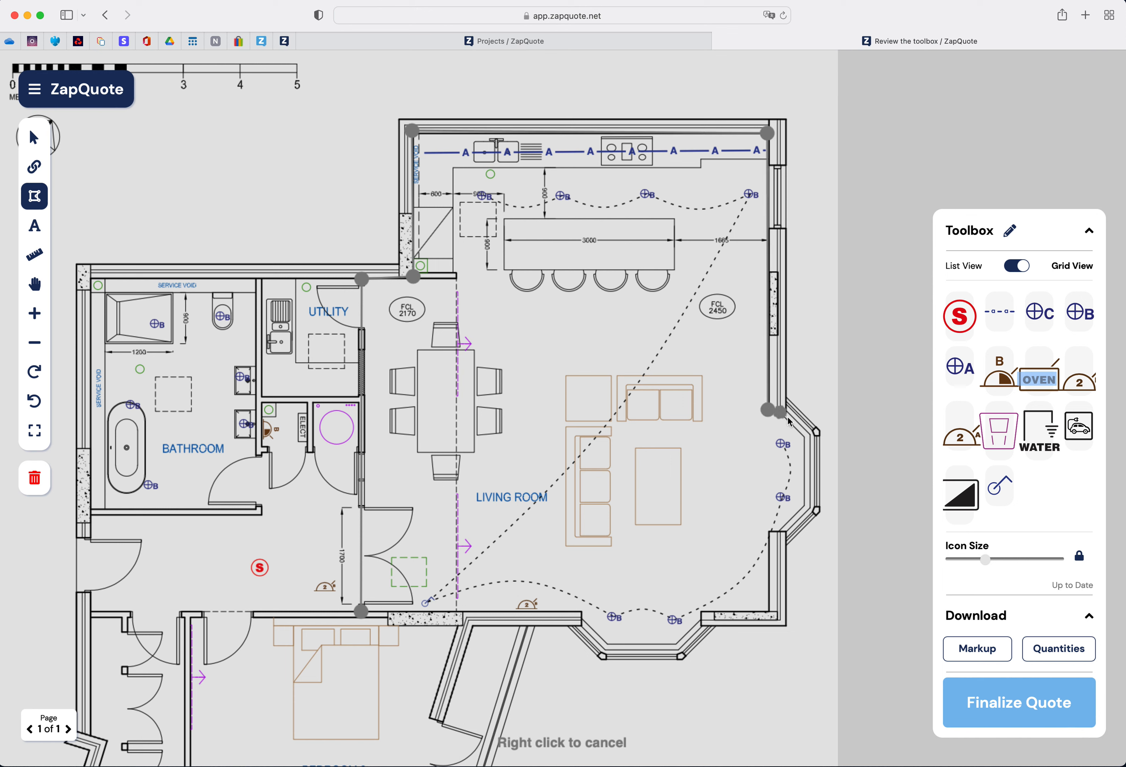
{"action": "left_click", "coordinate": [804, 436]}
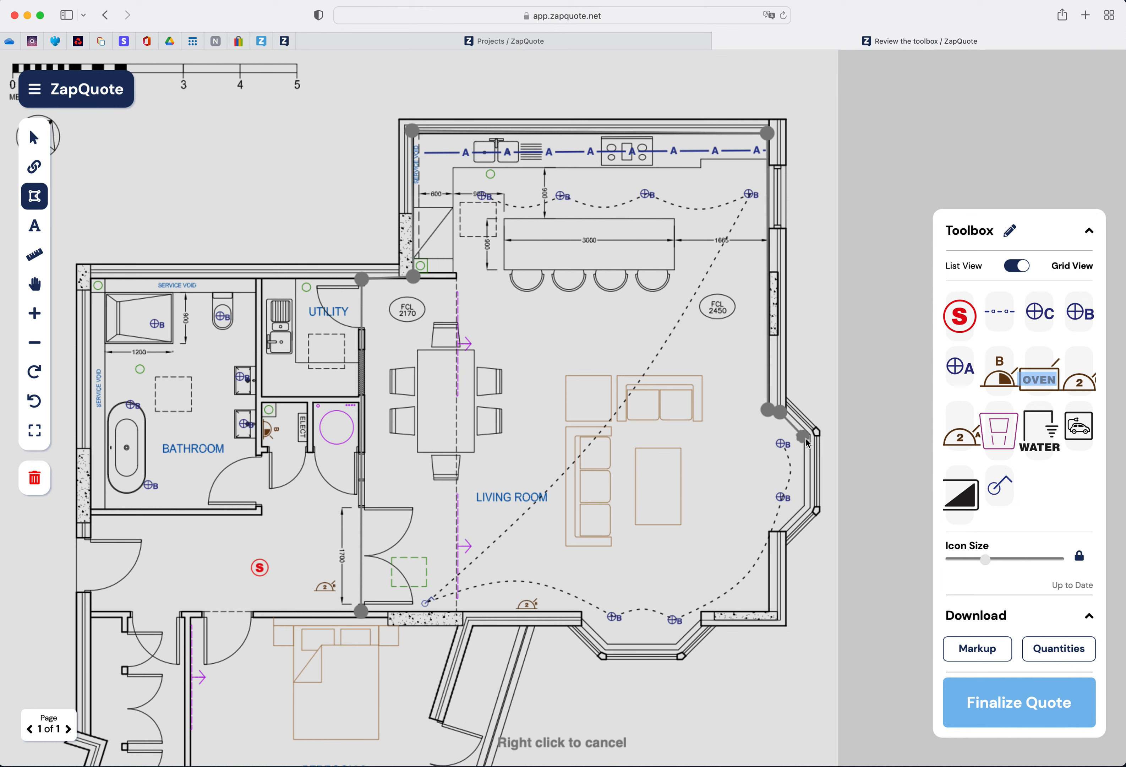
{"action": "left_click", "coordinate": [804, 507]}
{"action": "left_click", "coordinate": [782, 531]}
{"action": "left_click", "coordinate": [769, 531]}
{"action": "left_click", "coordinate": [768, 609]}
{"action": "left_click", "coordinate": [700, 611]}
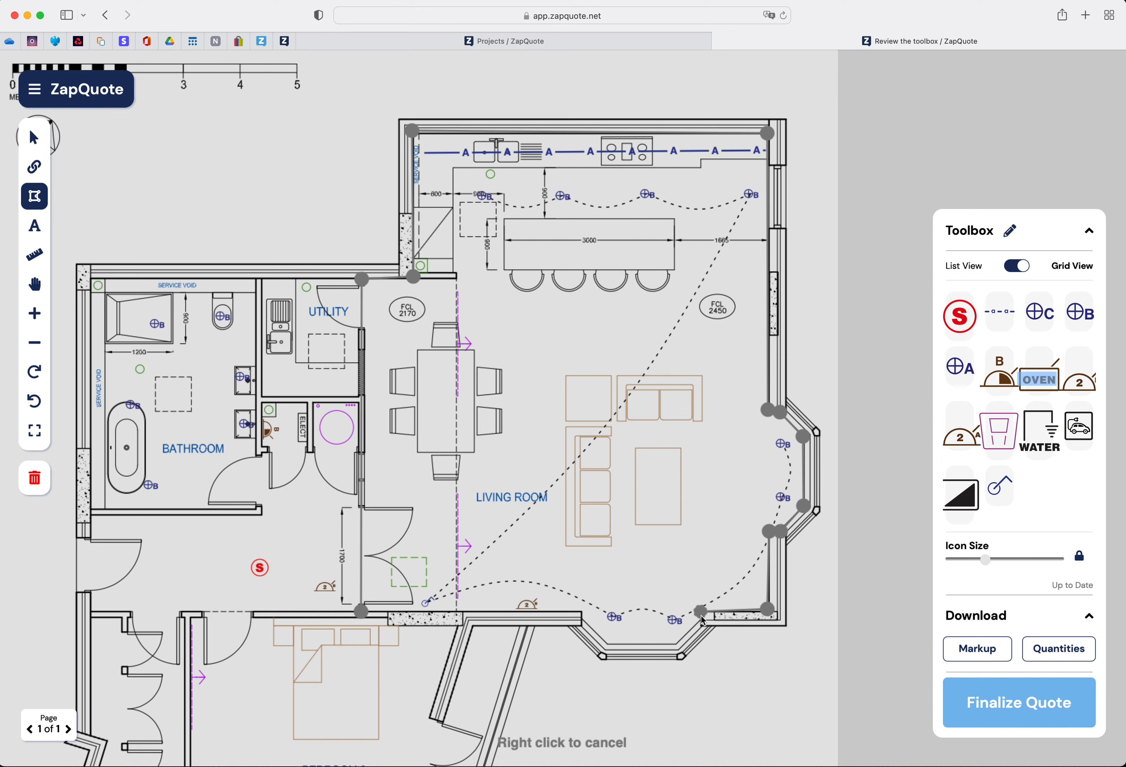
{"action": "left_click", "coordinate": [699, 619]}
{"action": "left_click", "coordinate": [676, 644]}
{"action": "left_click", "coordinate": [608, 644]}
{"action": "left_click", "coordinate": [579, 619]}
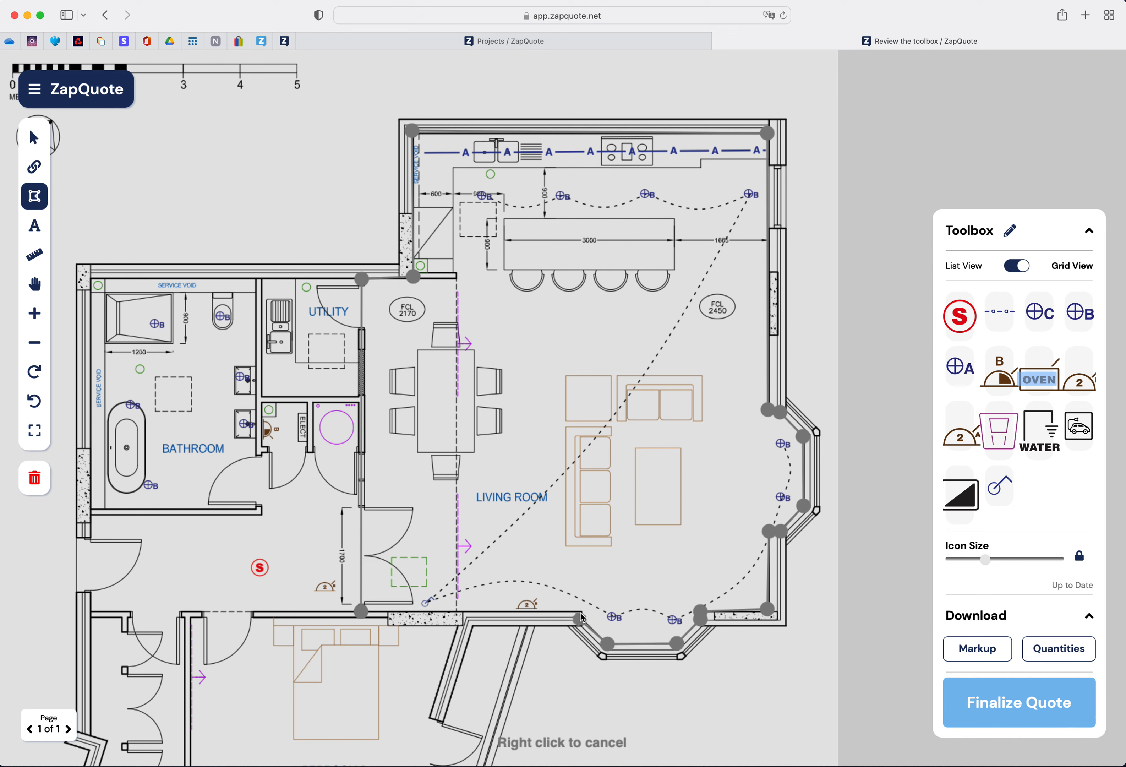
{"action": "left_click", "coordinate": [580, 610]}
{"action": "left_click", "coordinate": [366, 615]}
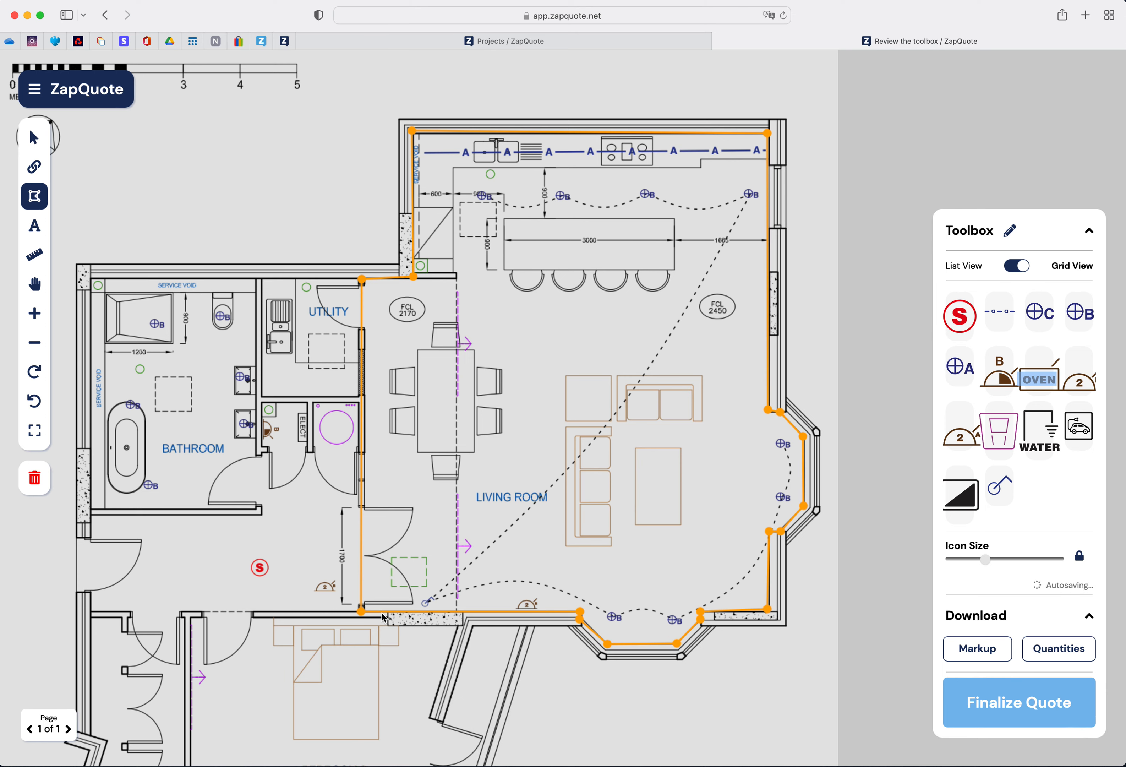
- Rename the room as Living Room Kitchen and review its list of icons
{"action": "mouse_move", "coordinate": [559, 498]}
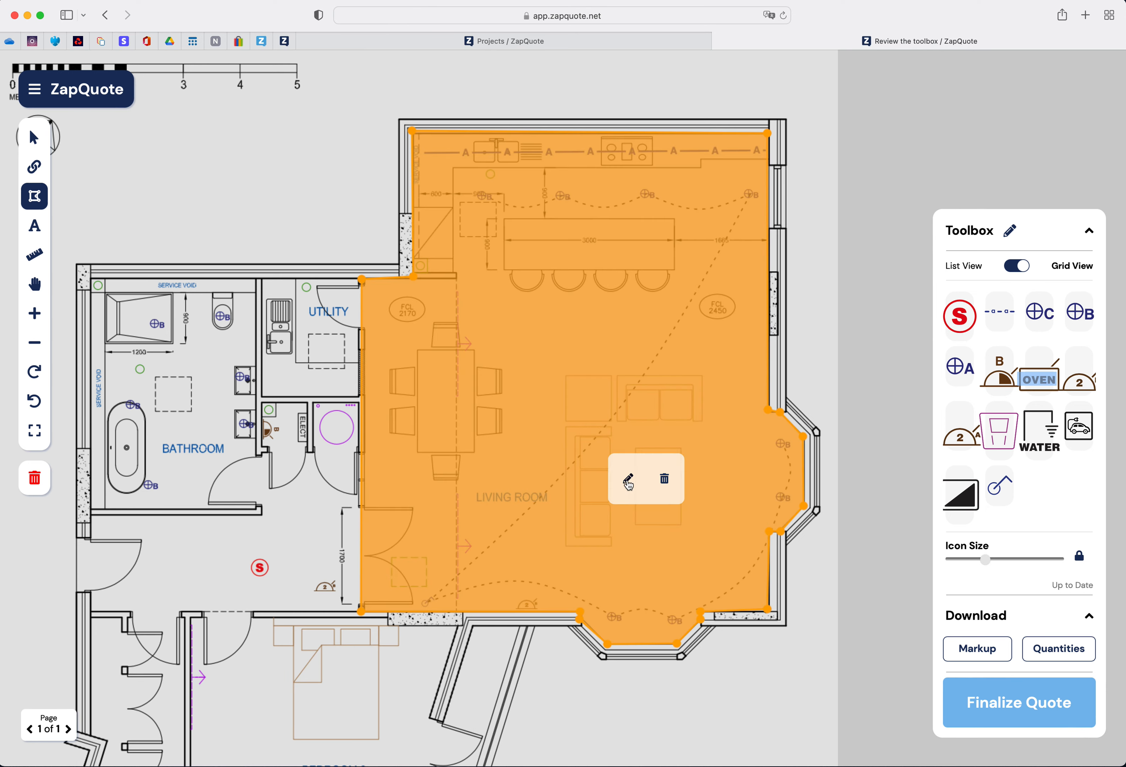
{"action": "left_click", "coordinate": [629, 483]}
{"action": "left_click_drag", "start_coordinate": [922, 171], "coordinate": [834, 174]}
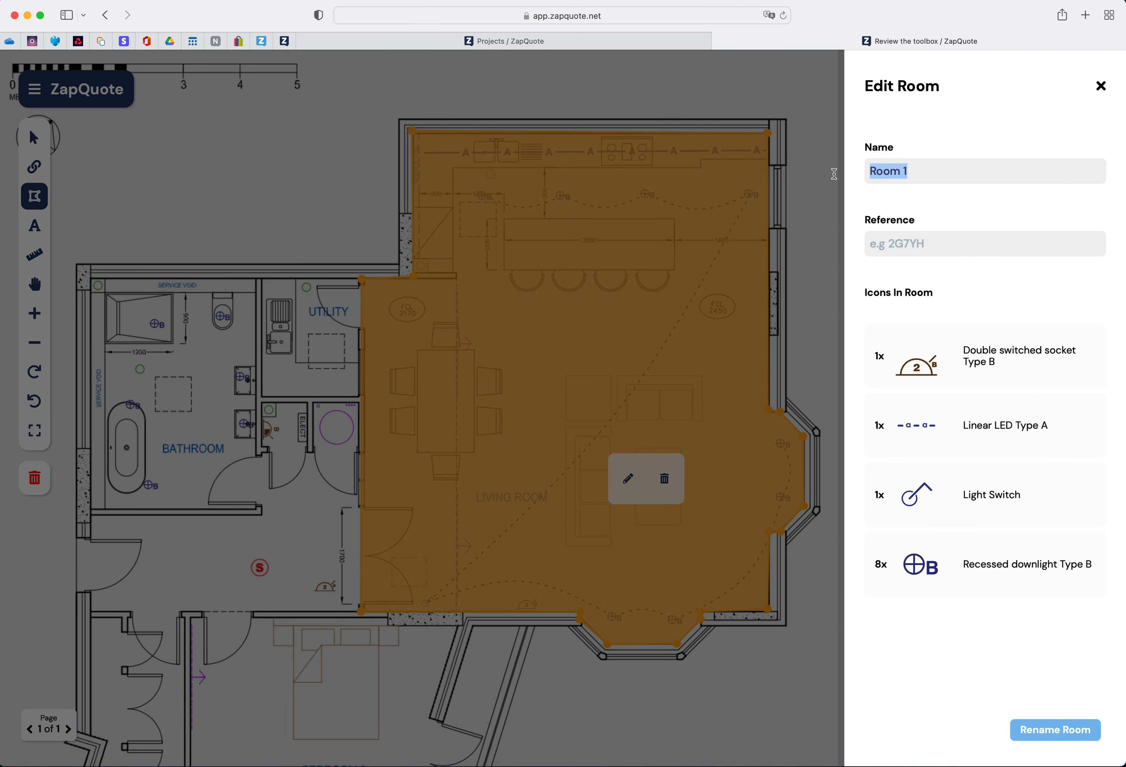
{"action": "type", "text": "Living Room Kitchen"}
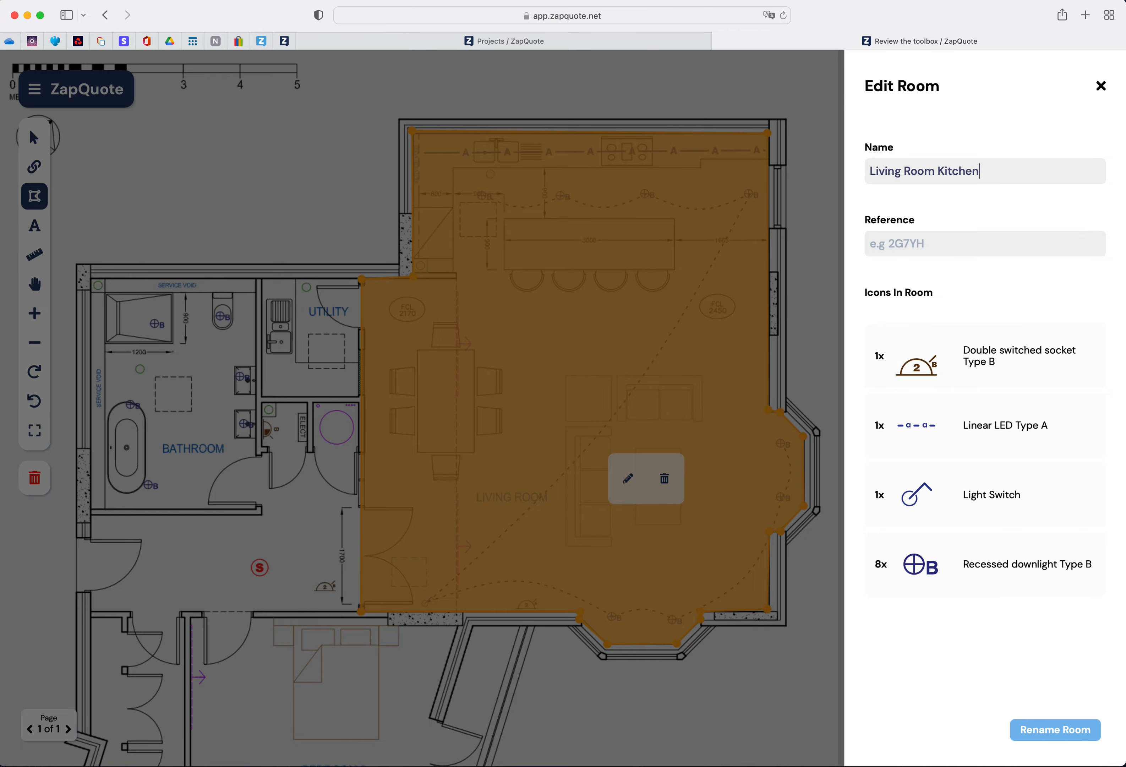
{"action": "left_click", "coordinate": [1054, 734]}
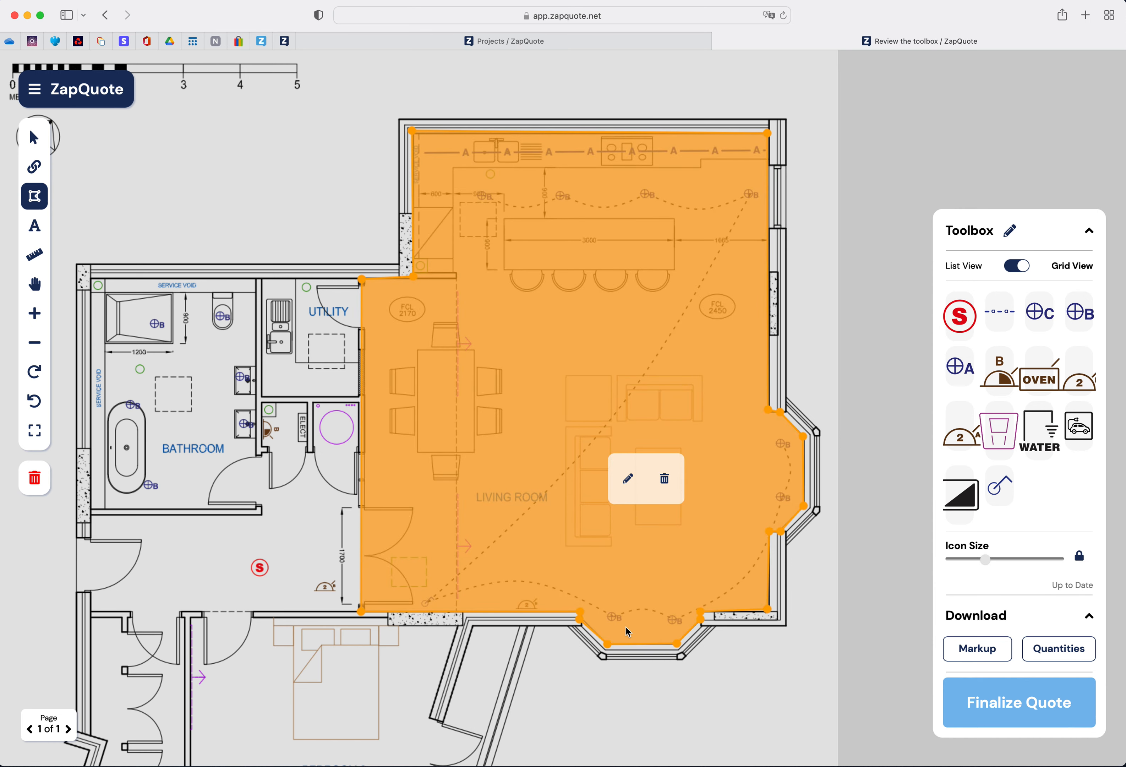
{"action": "left_click", "coordinate": [630, 479]}
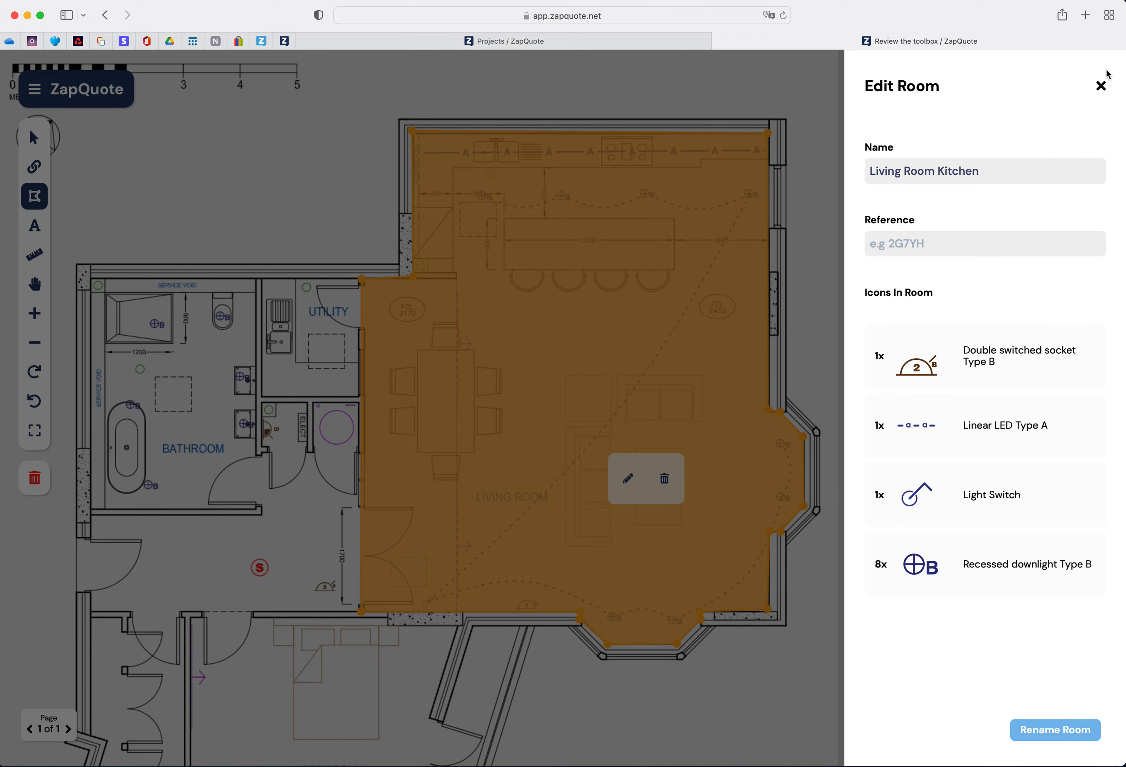
{"action": "left_click", "coordinate": [1102, 86]}
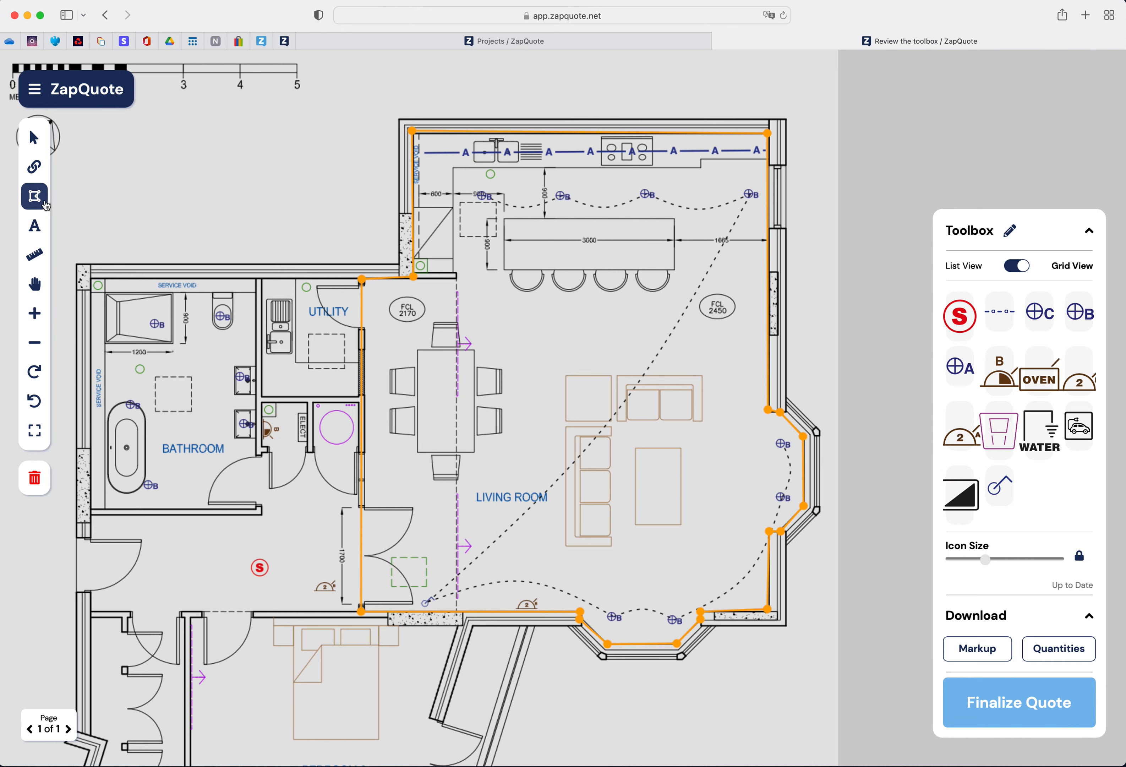
- Add a text label reading ZapQuote Project London above the bathroom
{"action": "left_click", "coordinate": [35, 228]}
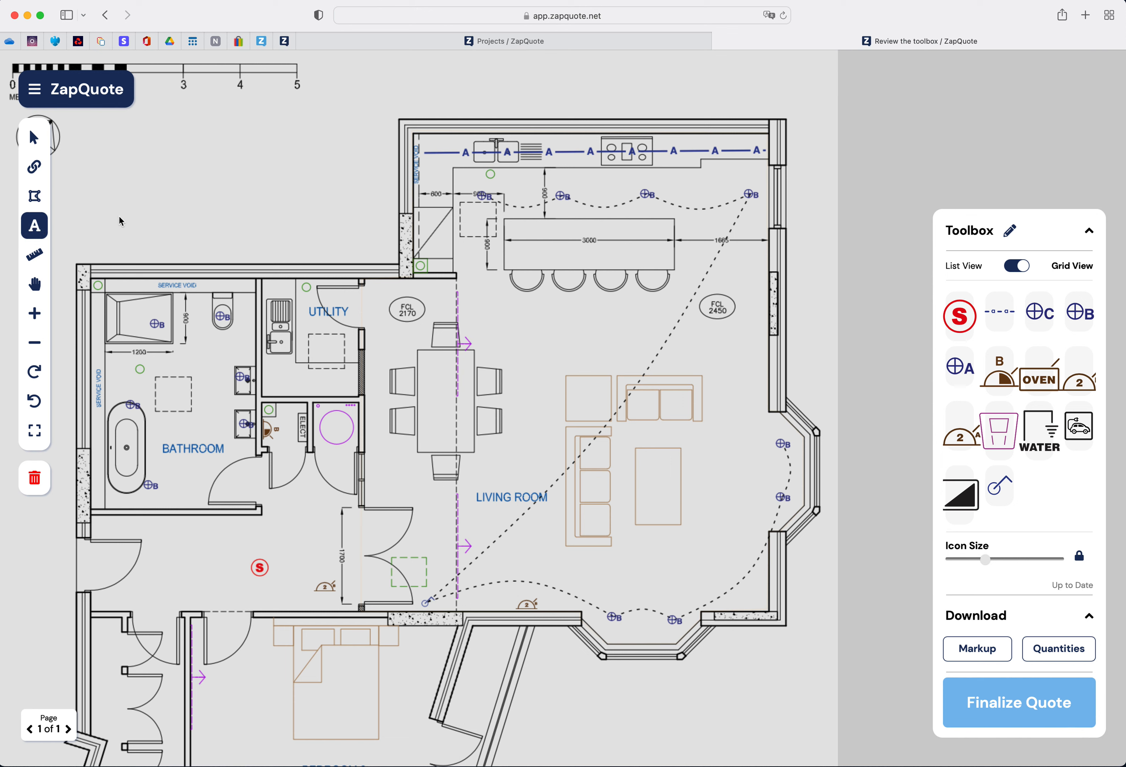
{"action": "left_click", "coordinate": [162, 172]}
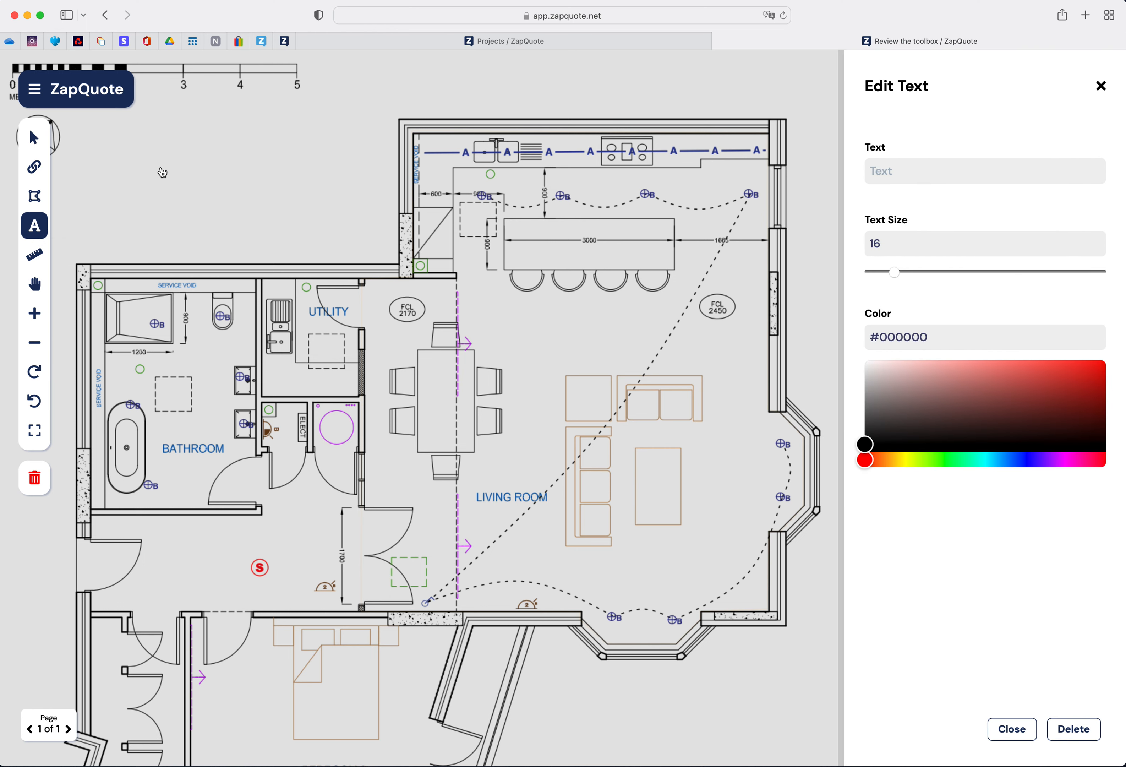
{"action": "left_click", "coordinate": [915, 172]}
{"action": "type", "text": "ZapQuote"}
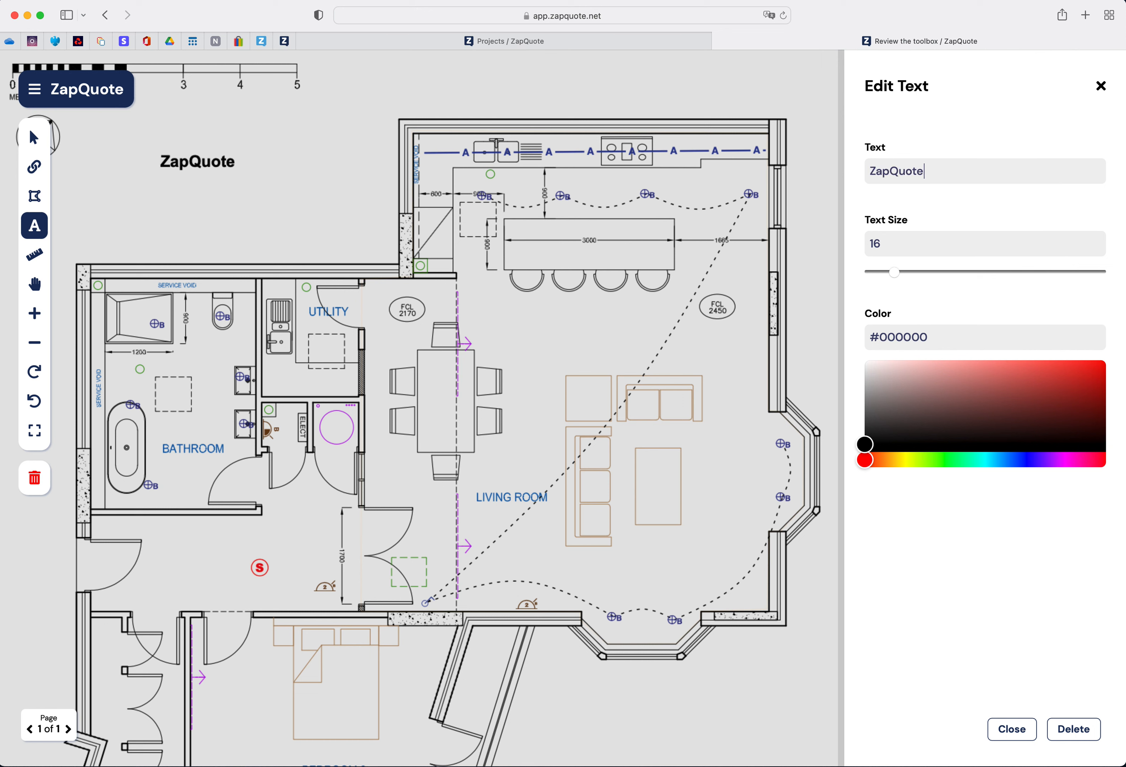
{"action": "type", "text": " Project London"}
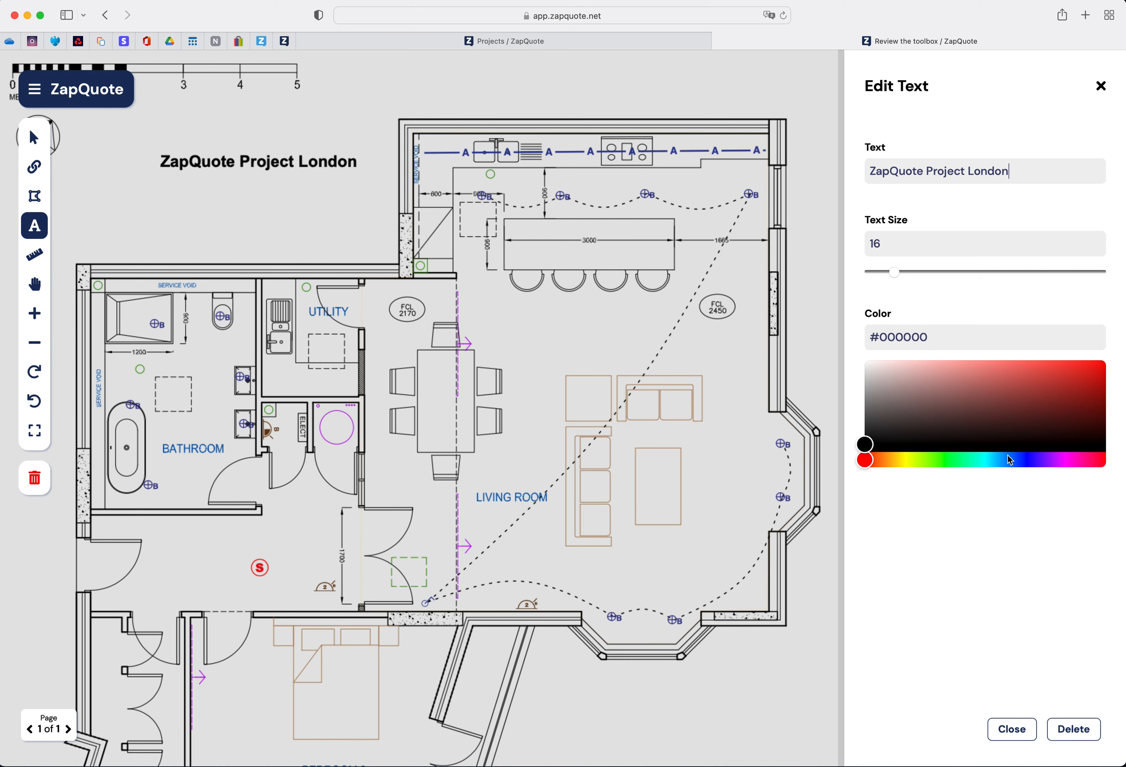
- Set the label's colour to #3837e7 and its text size to 34
{"action": "left_click", "coordinate": [1027, 461]}
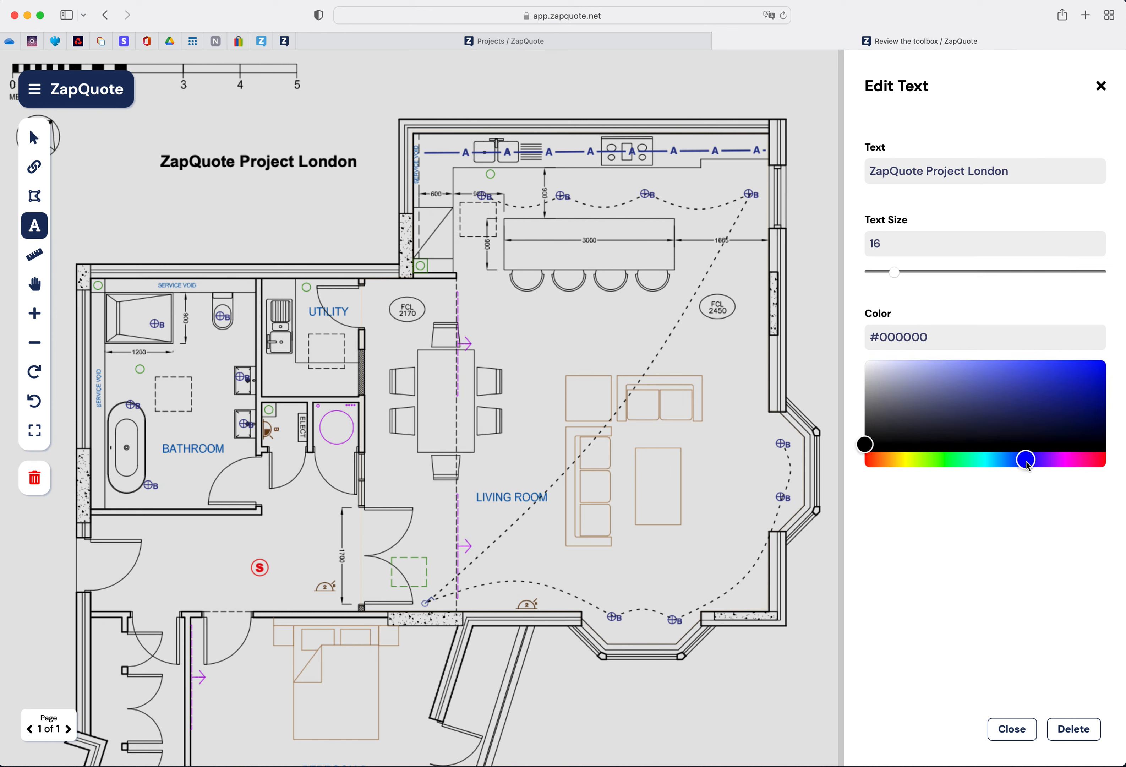
{"action": "left_click", "coordinate": [1049, 368]}
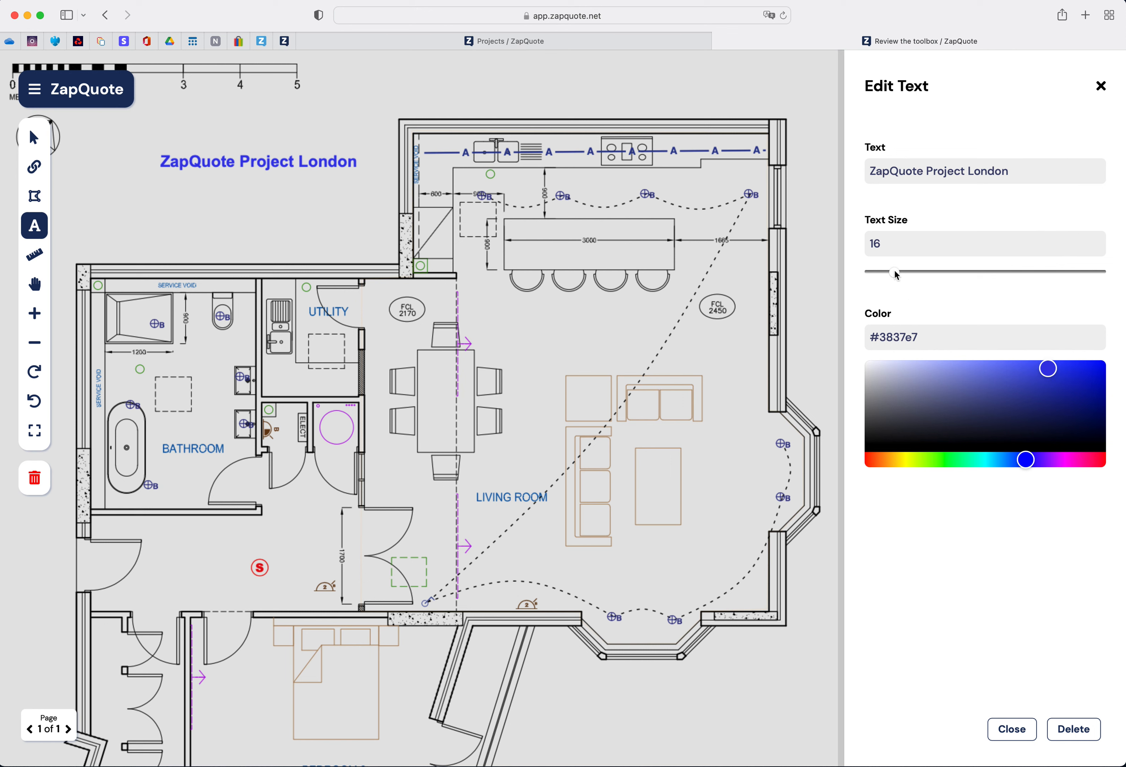
{"action": "left_click_drag", "start_coordinate": [895, 271], "coordinate": [927, 273]}
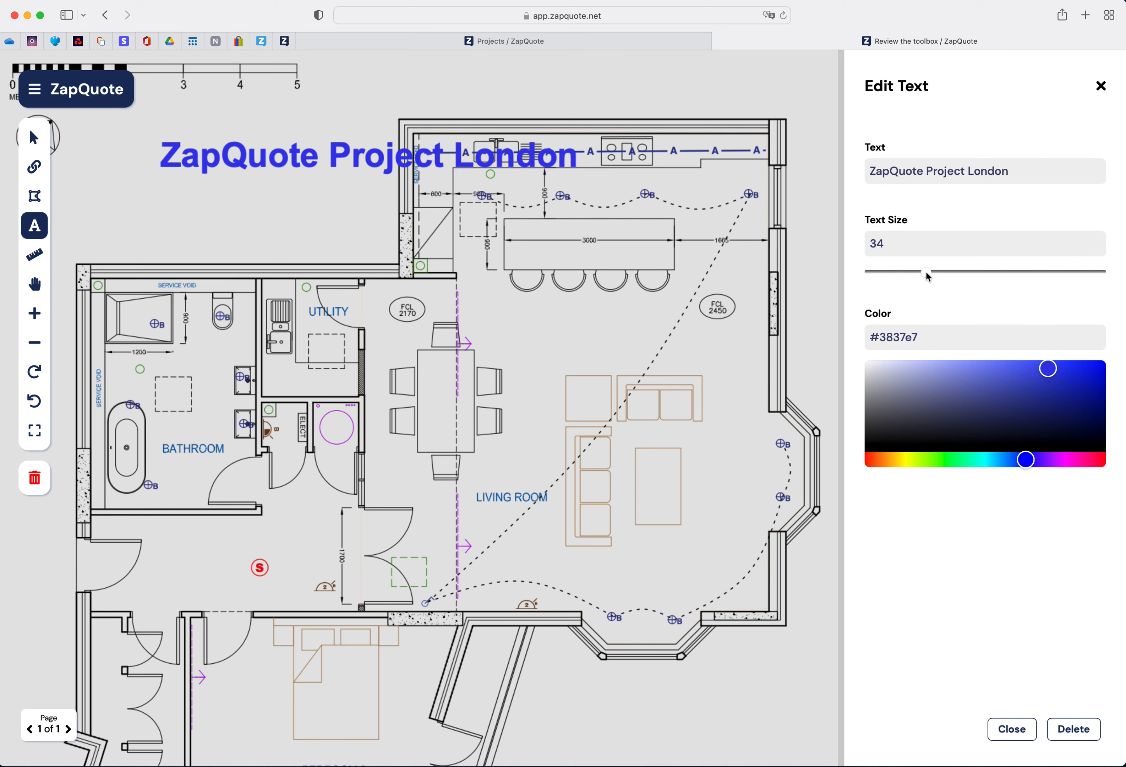
- Move the ZapQuote Project London label to the top of the plan above the kitchen
{"action": "left_click", "coordinate": [380, 161]}
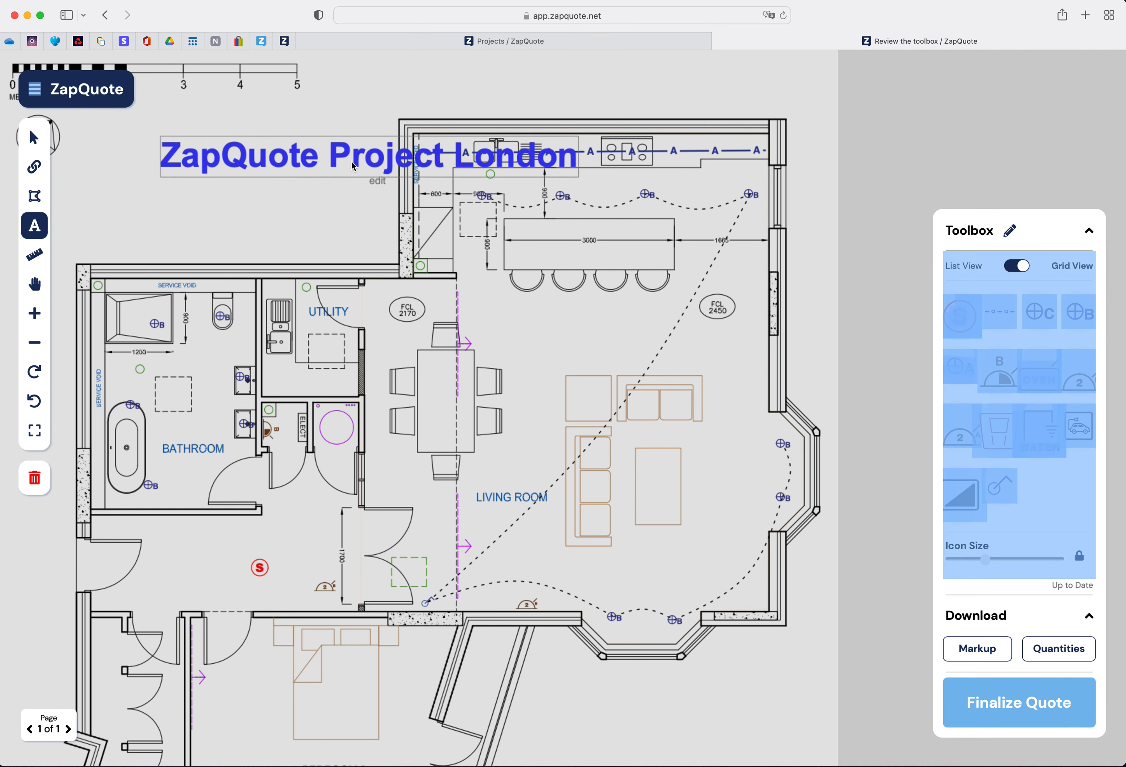
{"action": "left_click", "coordinate": [380, 161]}
{"action": "left_click", "coordinate": [380, 181]}
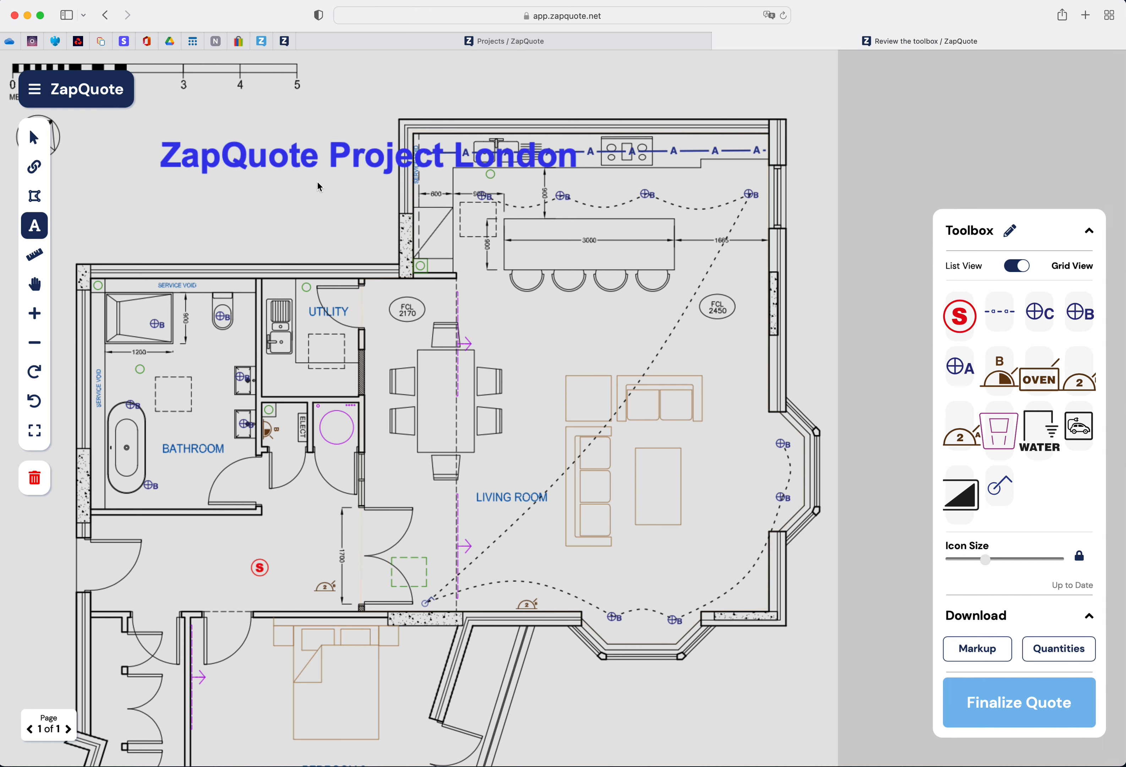
{"action": "left_click", "coordinate": [34, 137]}
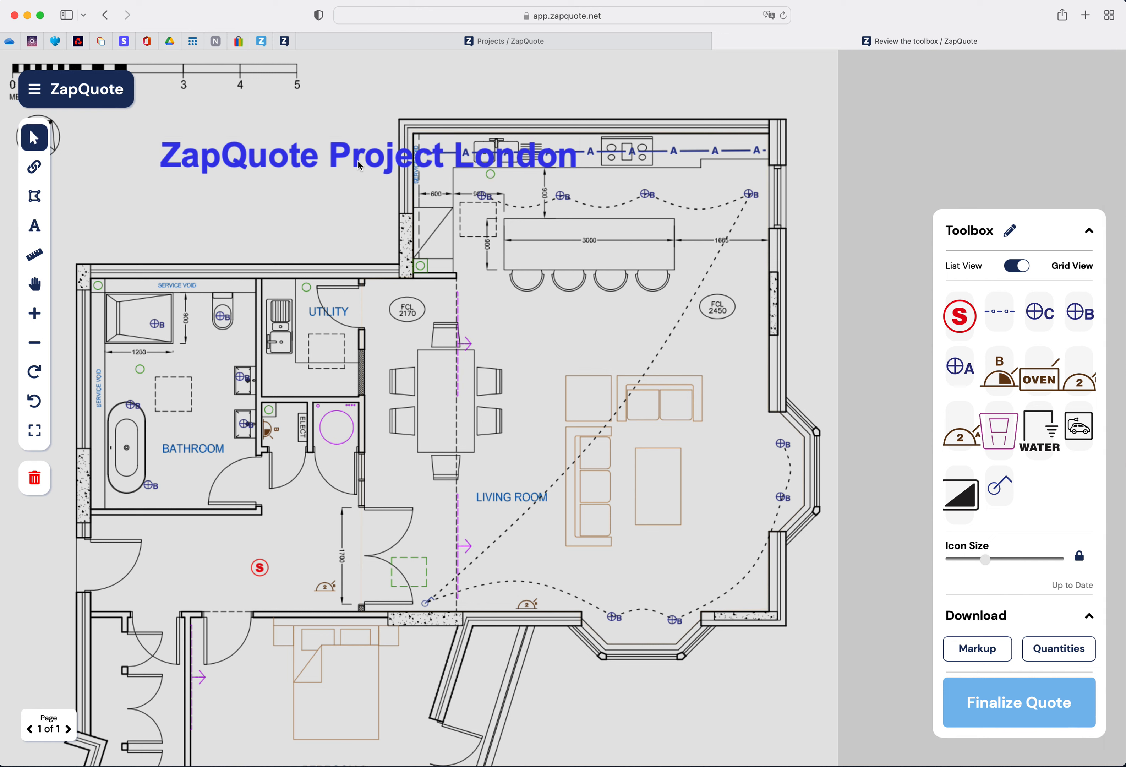
{"action": "left_click_drag", "start_coordinate": [365, 161], "coordinate": [581, 92]}
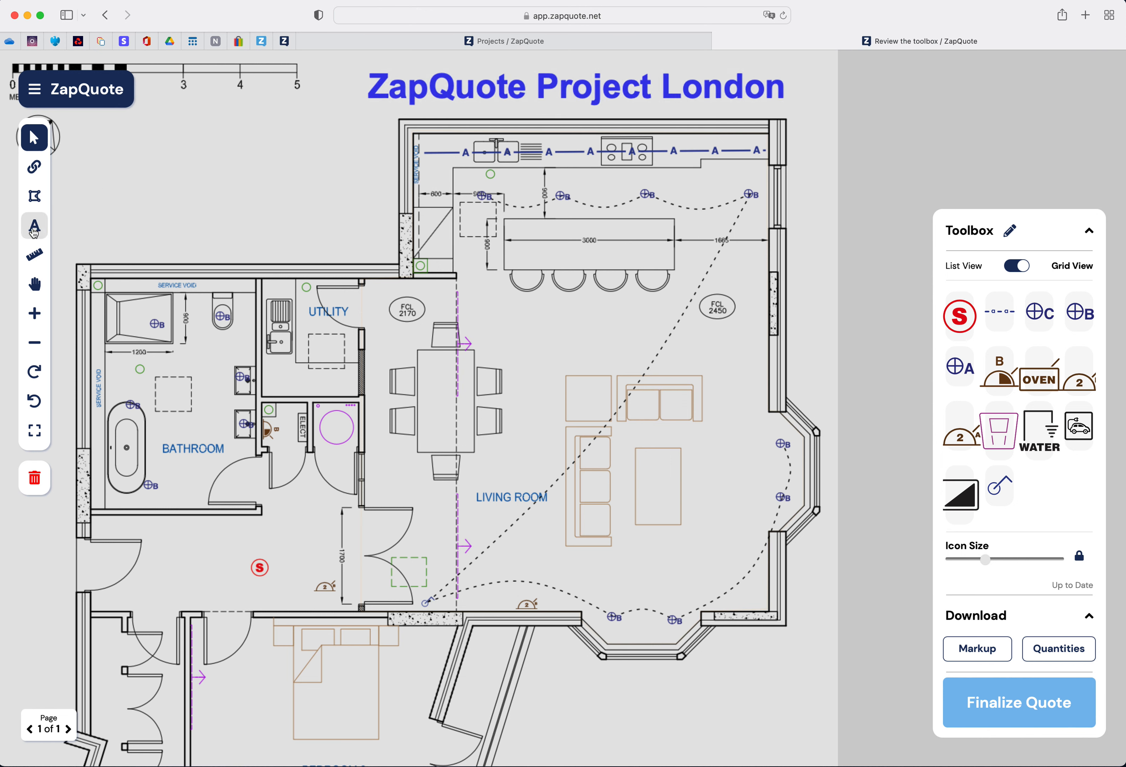
- Reduce the label's text size to 30, then delete the label
{"action": "left_click", "coordinate": [34, 225]}
{"action": "left_click", "coordinate": [565, 92]}
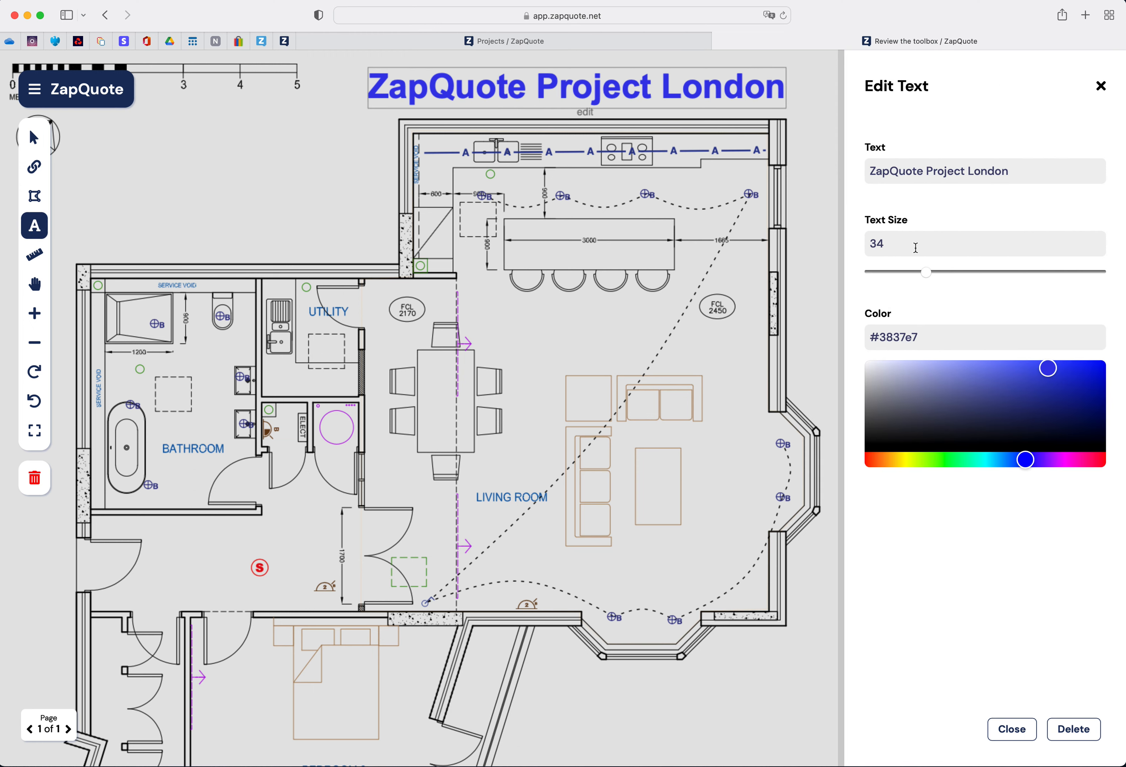
{"action": "left_click_drag", "start_coordinate": [926, 273], "coordinate": [920, 273]}
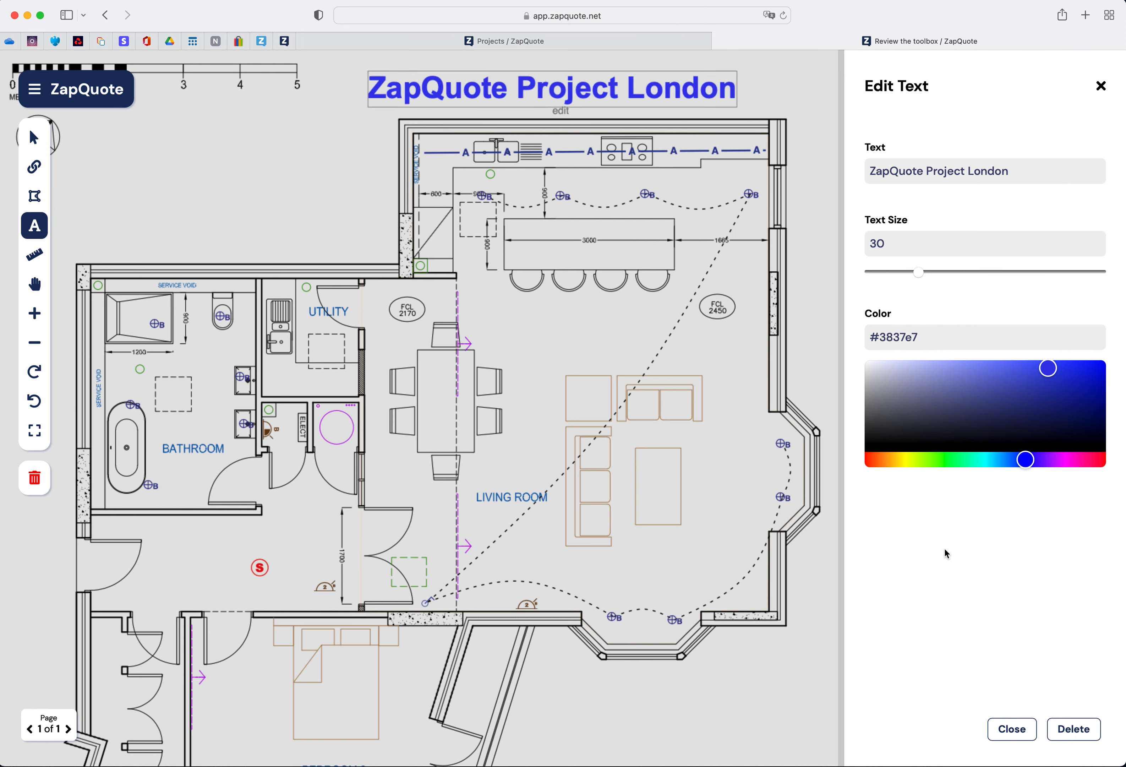
{"action": "left_click", "coordinate": [1071, 736]}
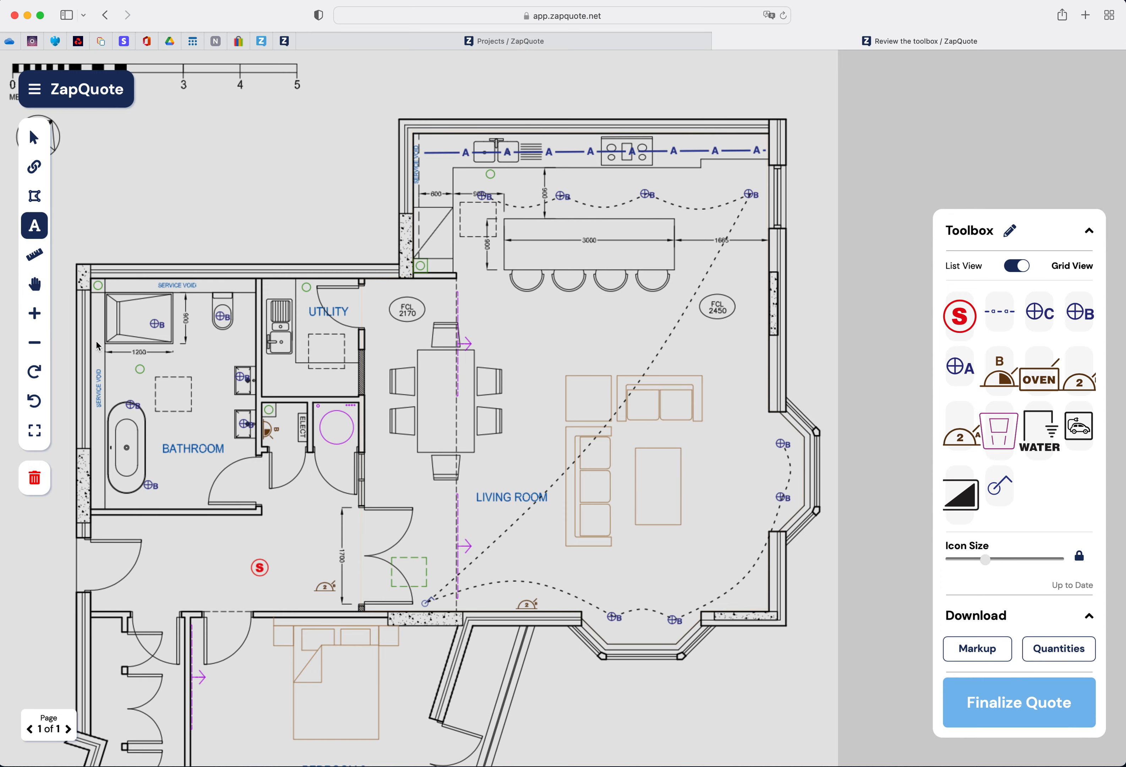
- Zoom into the kitchen and measure between the two ends of the island's 3000 dimension line with the Measurement Tool
{"action": "left_click", "coordinate": [36, 316]}
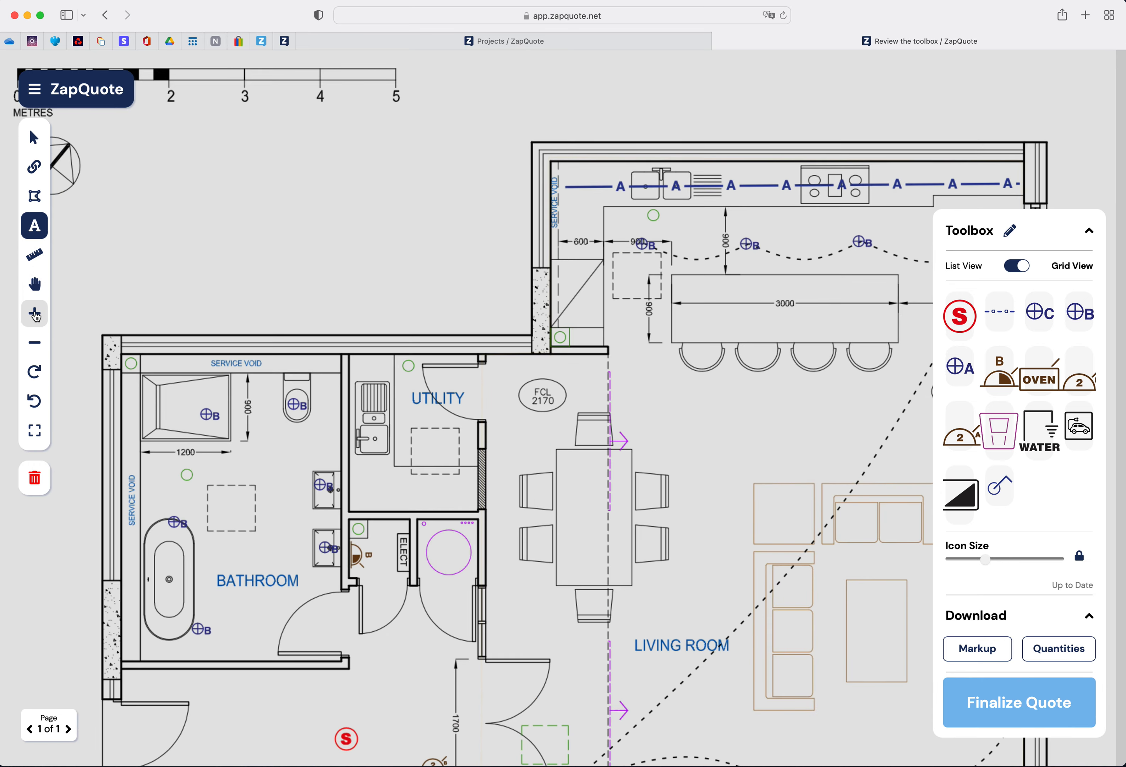
{"action": "scroll", "coordinate": [458, 432], "scroll_direction": "right", "scroll_amount": 10}
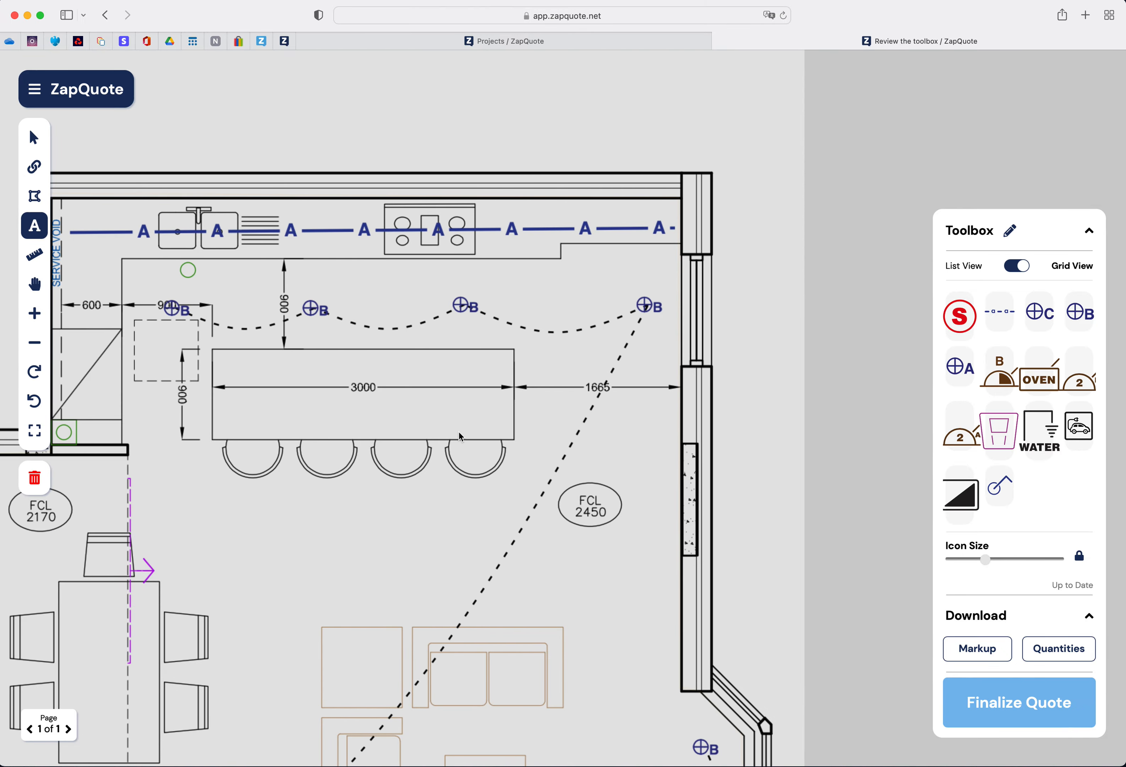
{"action": "scroll", "coordinate": [458, 433], "scroll_direction": "down", "scroll_amount": 5}
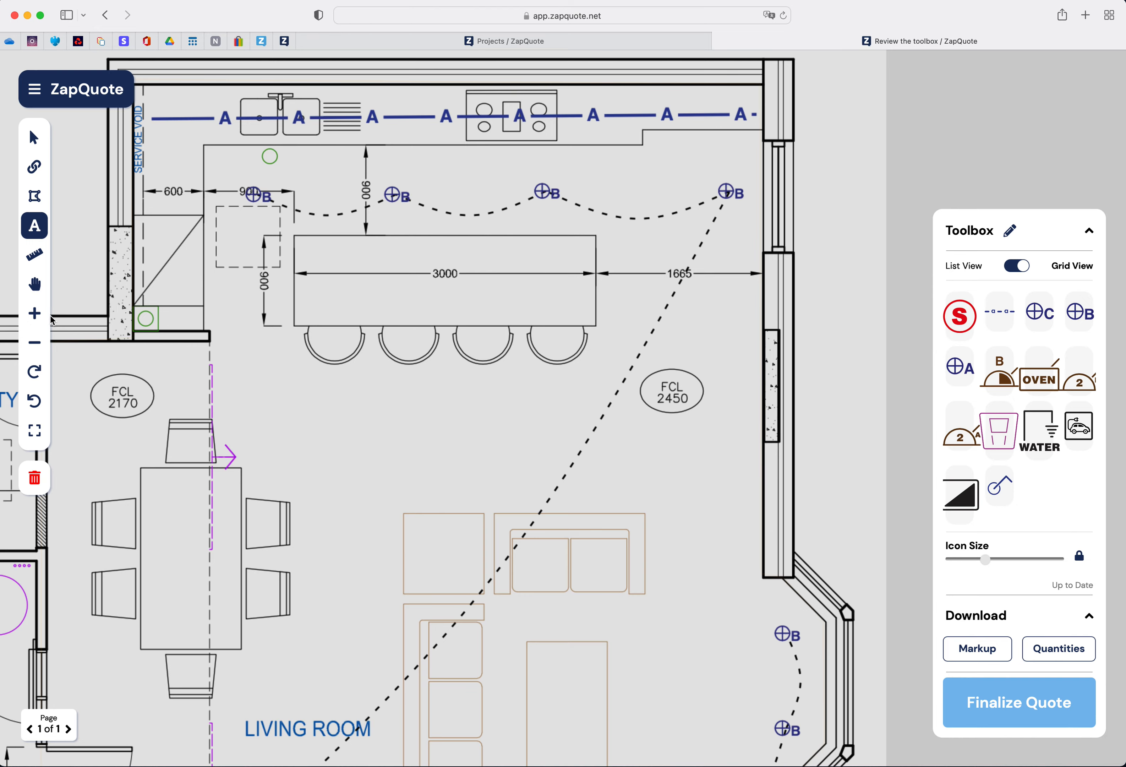
{"action": "left_click", "coordinate": [36, 316]}
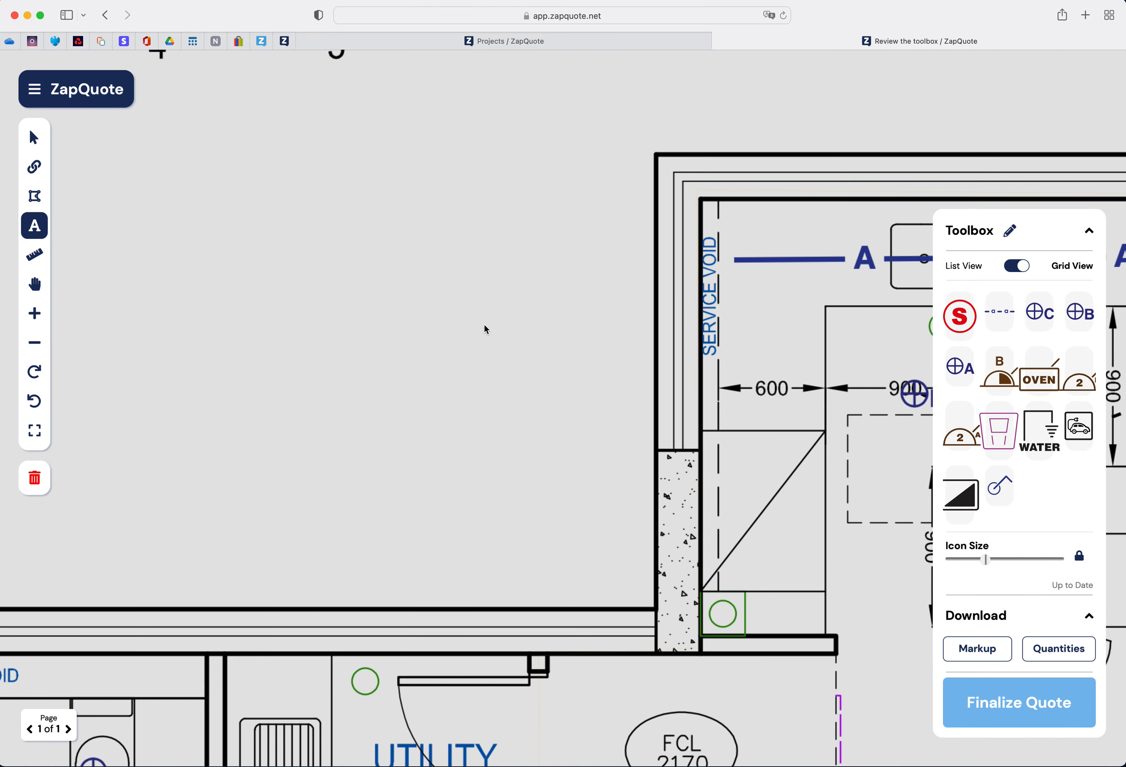
{"action": "scroll", "coordinate": [534, 321], "scroll_direction": "right", "scroll_amount": 20}
{"action": "scroll", "coordinate": [534, 321], "scroll_direction": "left", "scroll_amount": 15}
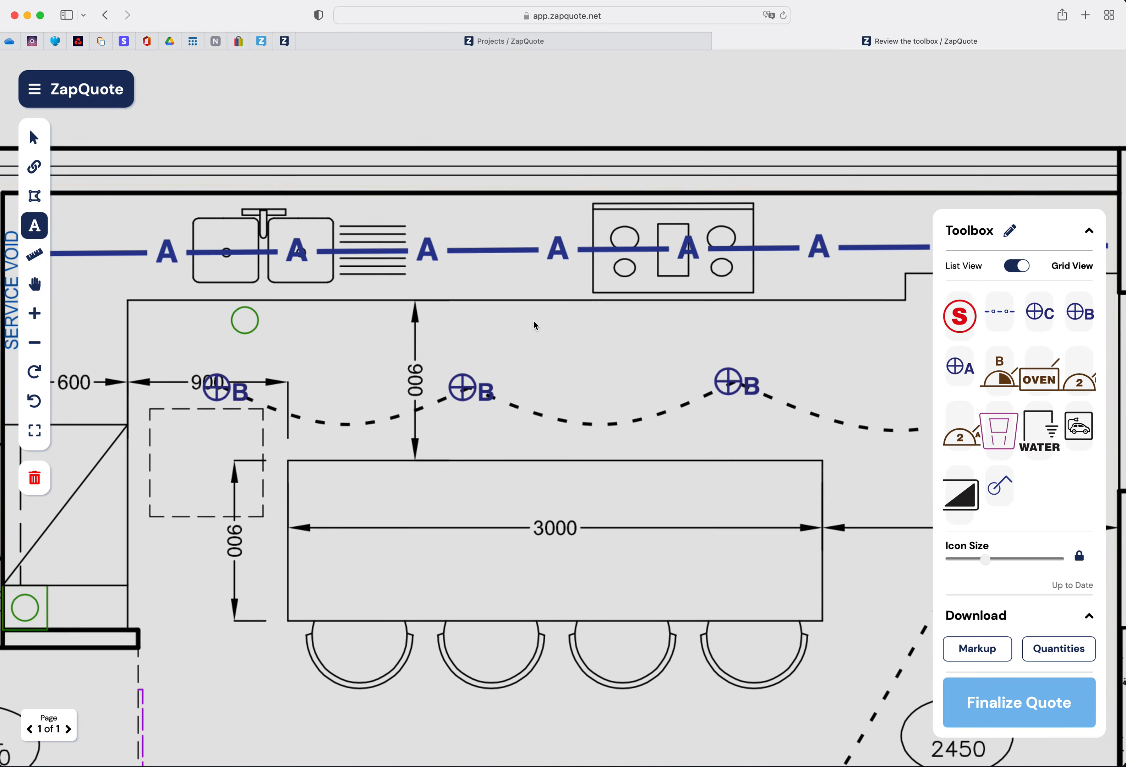
{"action": "scroll", "coordinate": [534, 321], "scroll_direction": "down", "scroll_amount": 8}
{"action": "scroll", "coordinate": [533, 322], "scroll_direction": "up", "scroll_amount": 10}
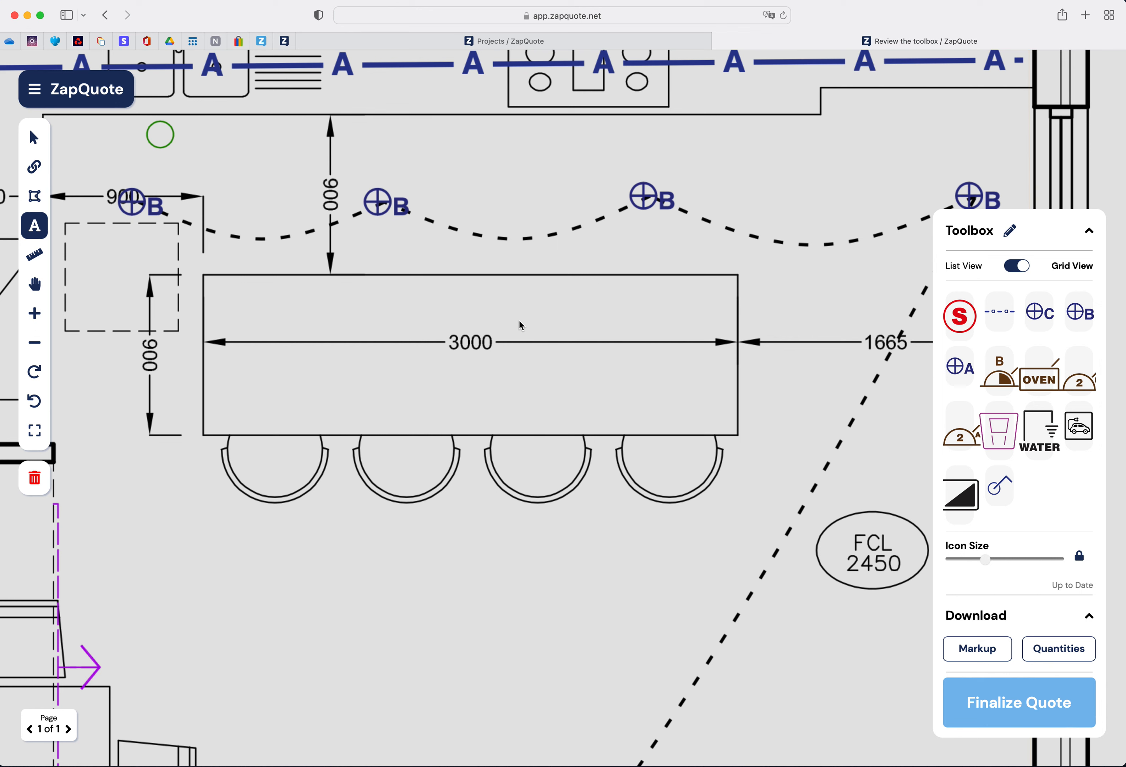
{"action": "left_click", "coordinate": [35, 259]}
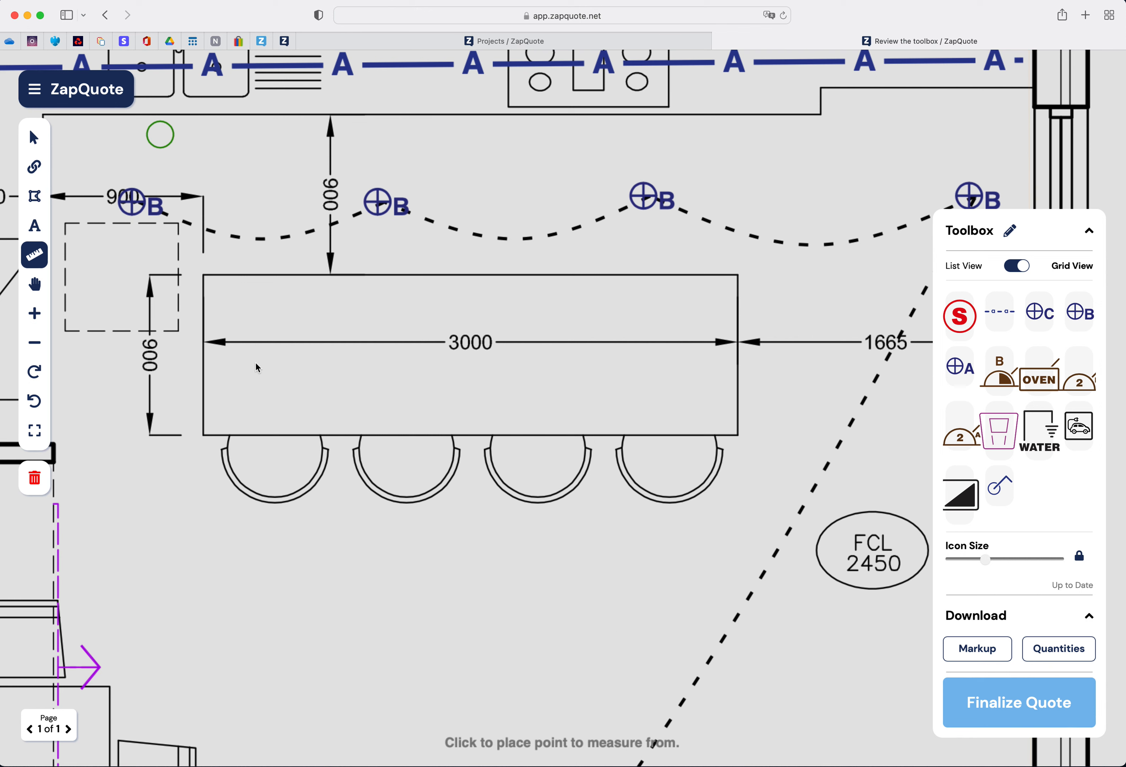
{"action": "left_click", "coordinate": [205, 344]}
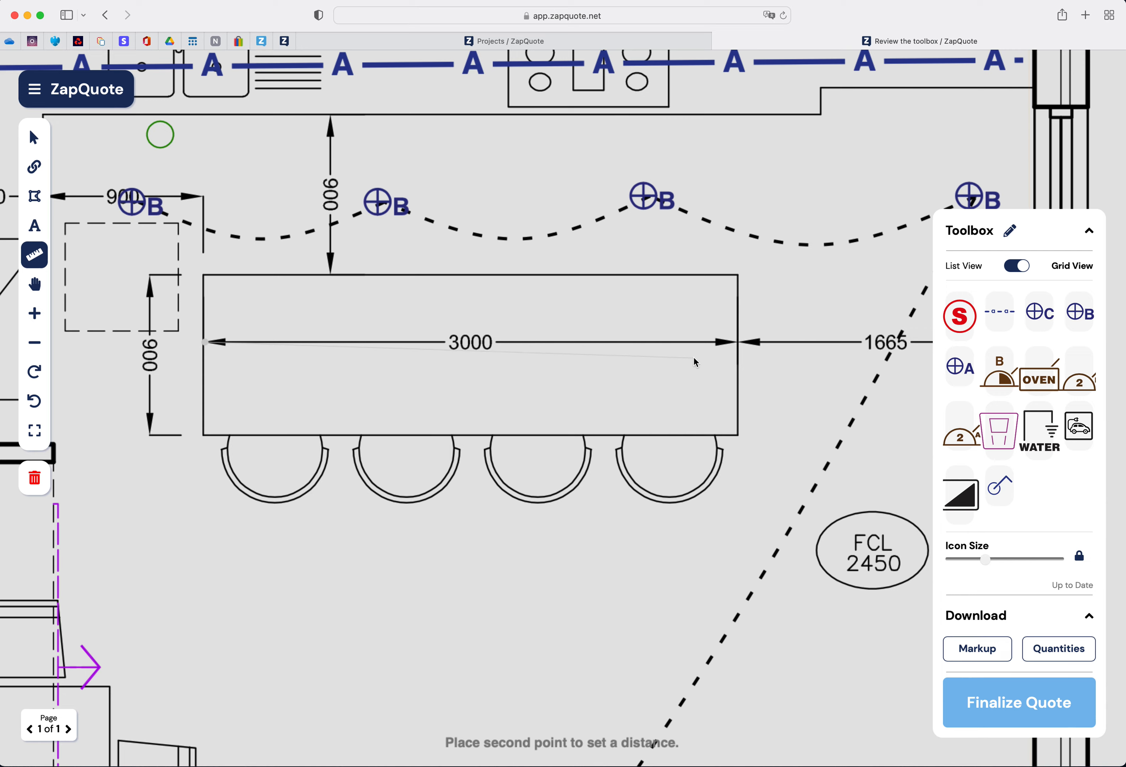
{"action": "left_click", "coordinate": [739, 346]}
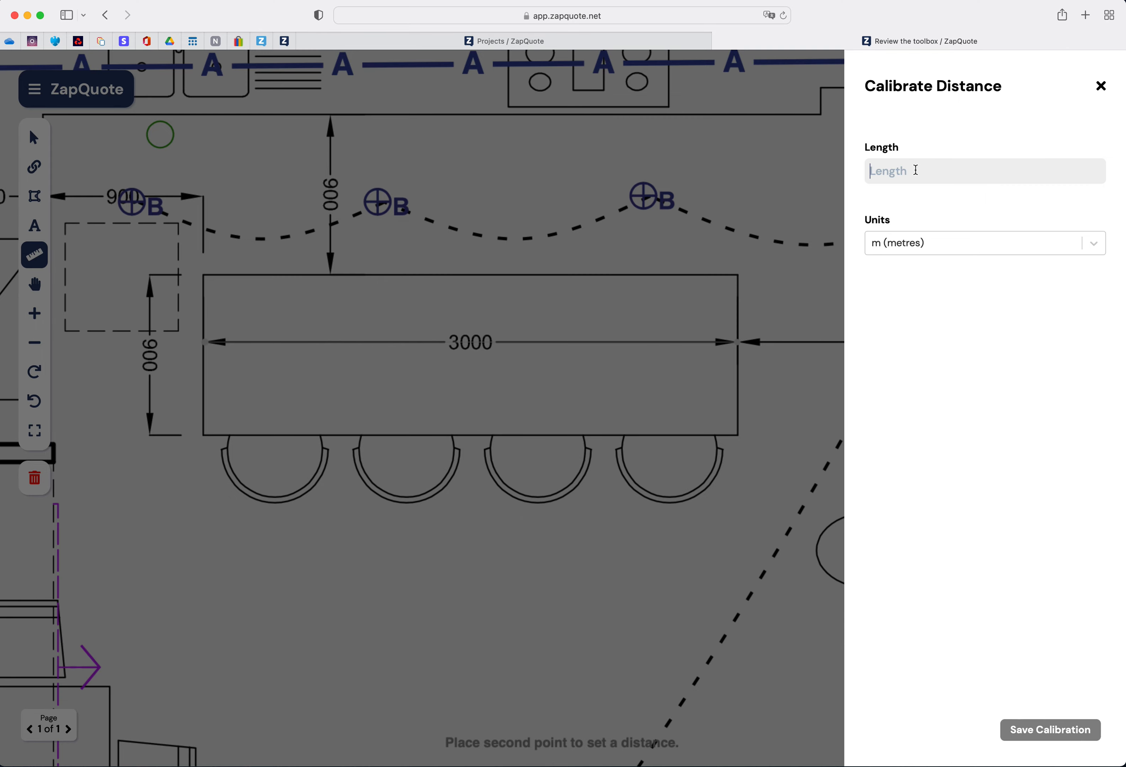
- Calibrate that distance as 300 centimetres and save the calibration
{"action": "left_click", "coordinate": [917, 169]}
{"action": "type", "text": "3000"}
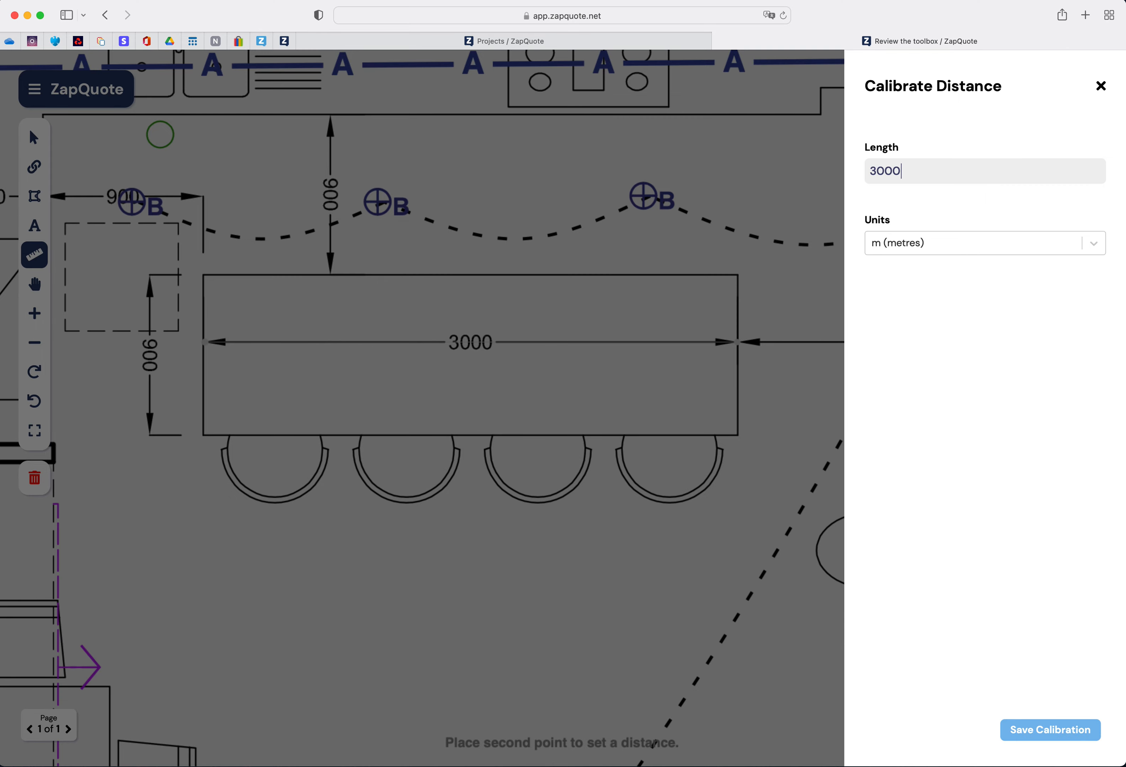
{"action": "left_click", "coordinate": [1097, 247]}
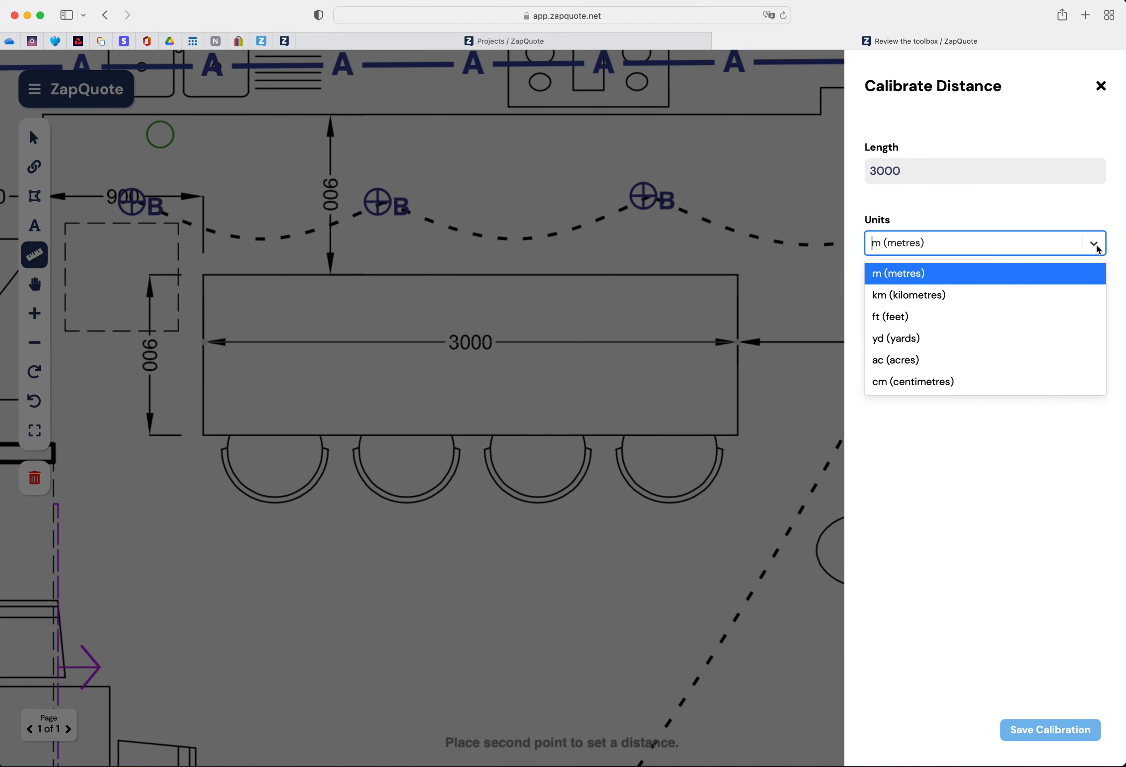
{"action": "left_click", "coordinate": [1099, 249]}
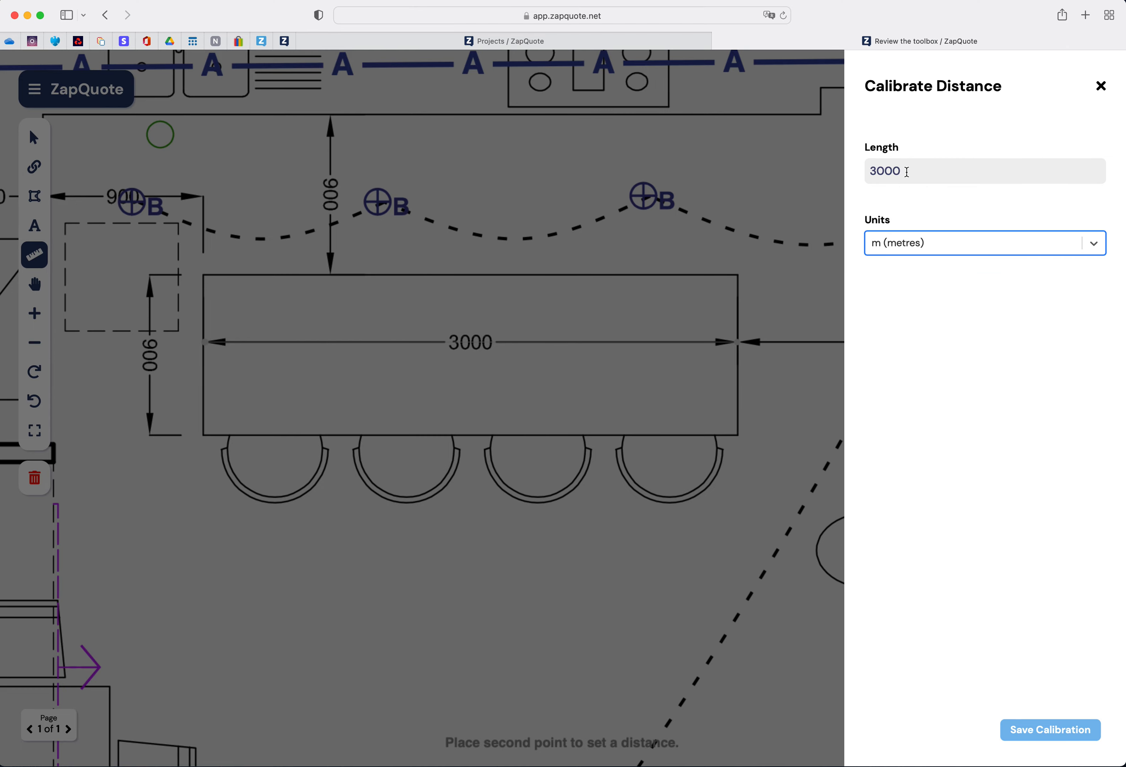
{"action": "left_click", "coordinate": [907, 171]}
{"action": "key", "text": "BackSpace"}
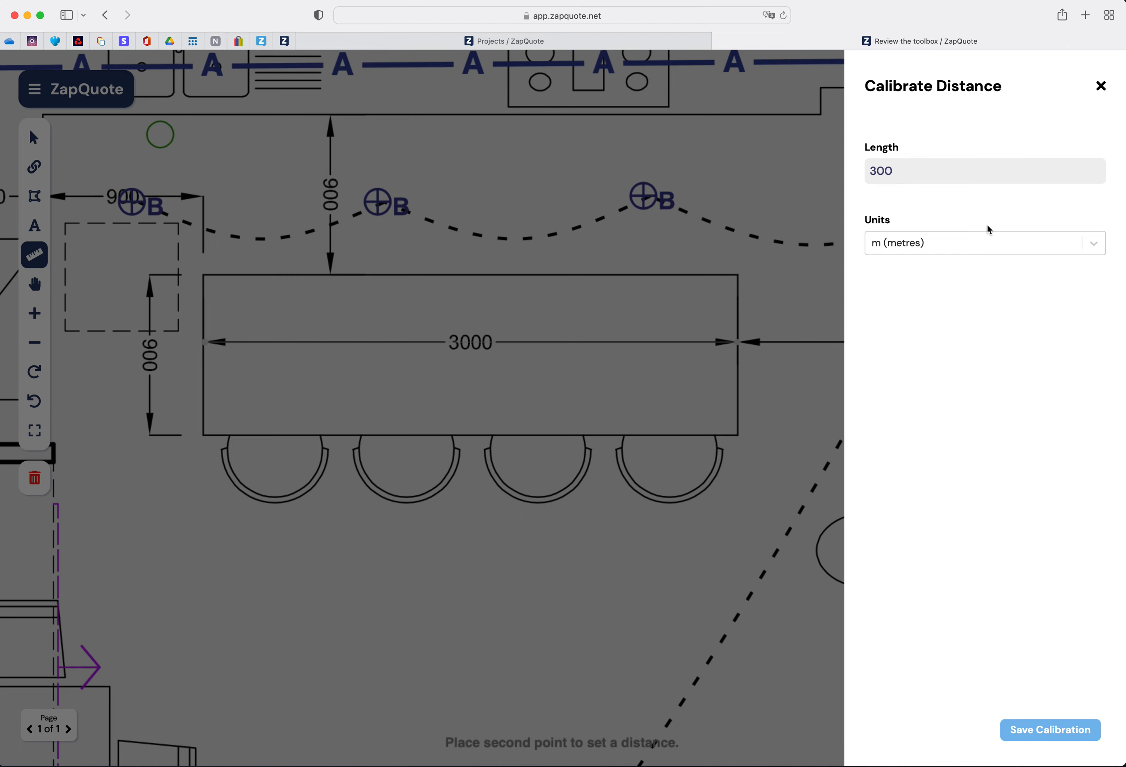
{"action": "left_click", "coordinate": [1095, 248]}
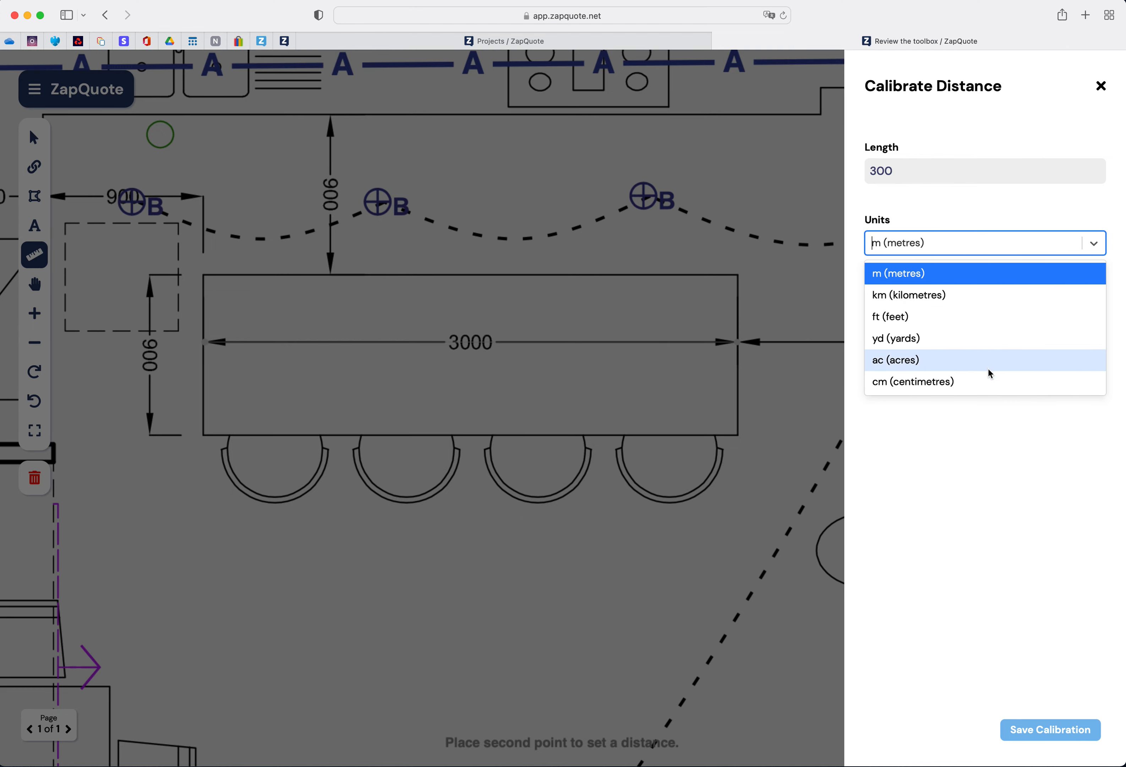
{"action": "left_click", "coordinate": [988, 385]}
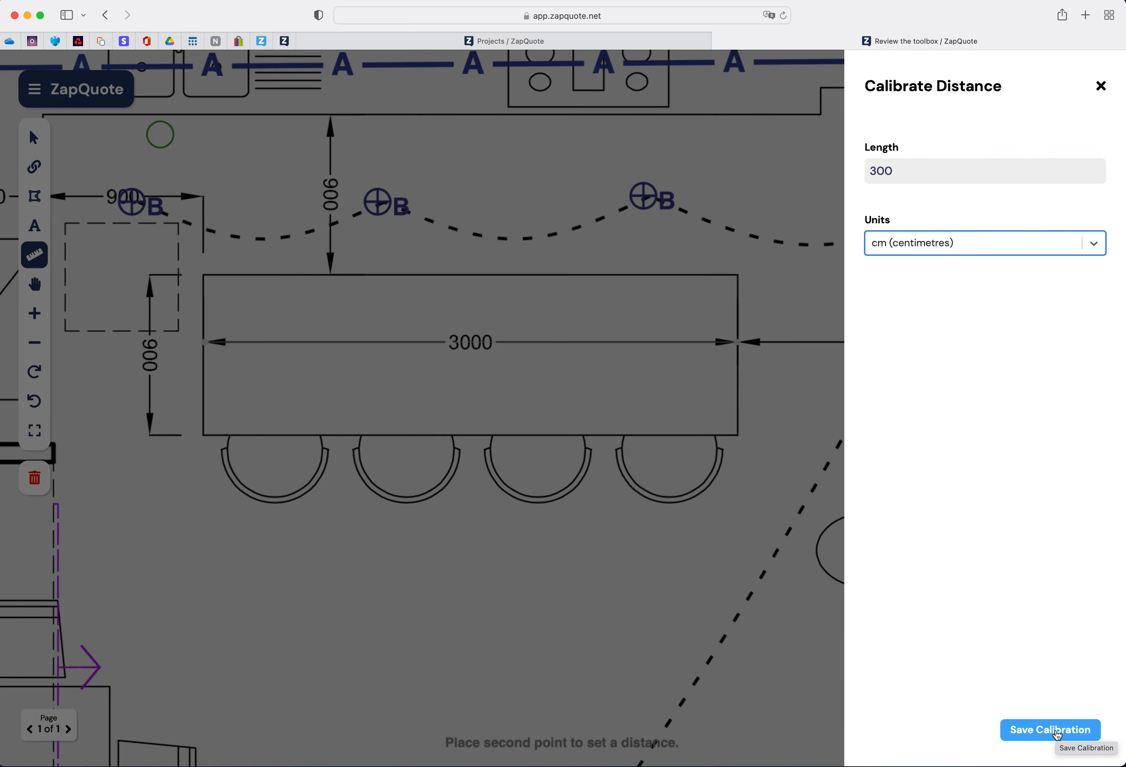
{"action": "left_click", "coordinate": [1057, 735]}
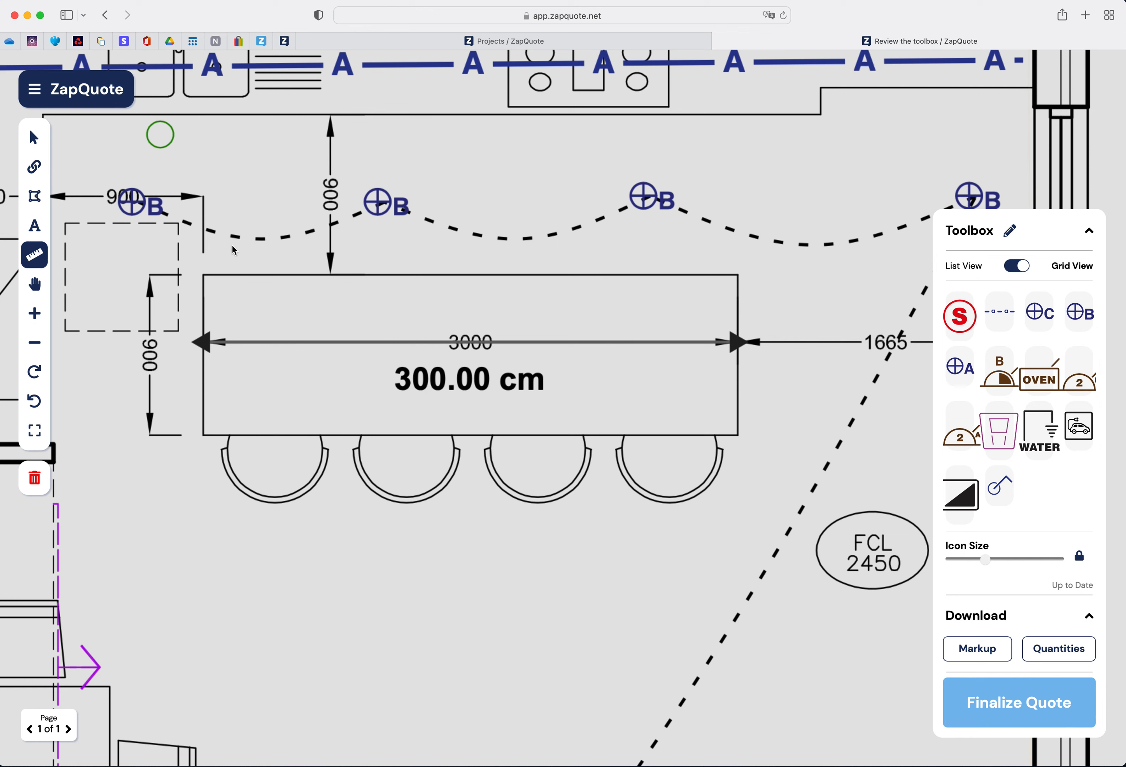
- Measure the living room's width from the utility wall across to the right-hand wall
{"action": "scroll", "coordinate": [232, 245], "scroll_direction": "down", "scroll_amount": 10}
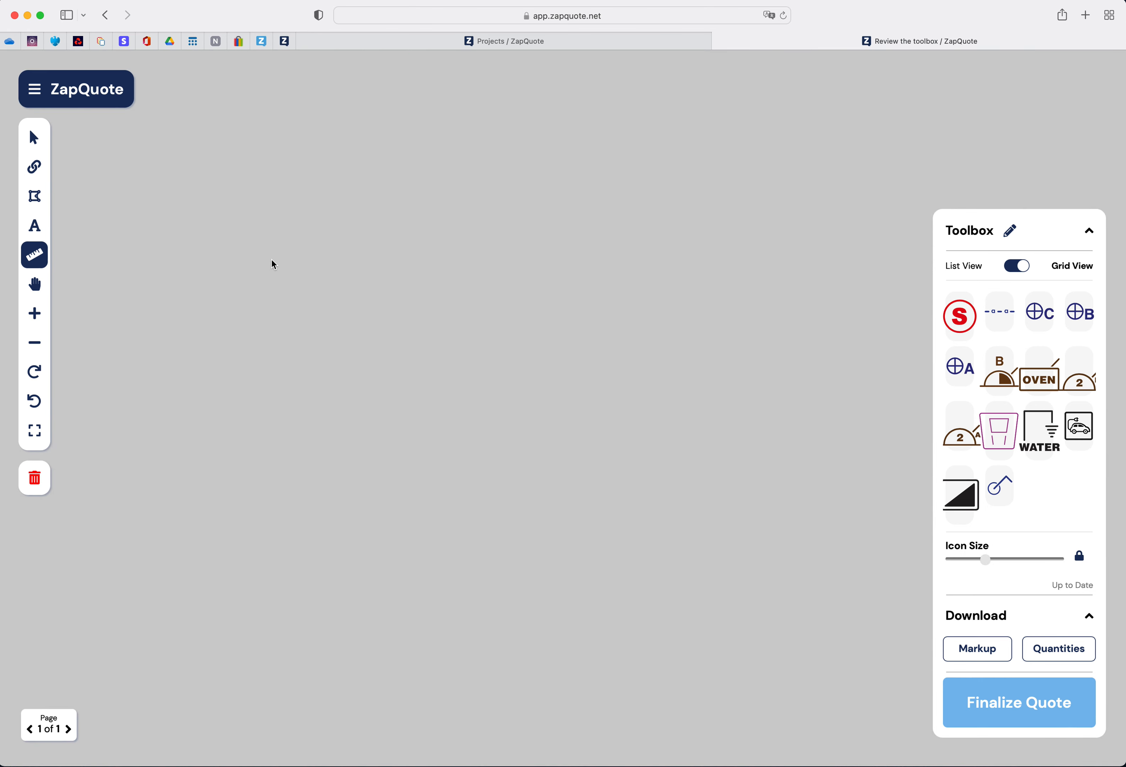
{"action": "scroll", "coordinate": [272, 260], "scroll_direction": "up", "scroll_amount": 8}
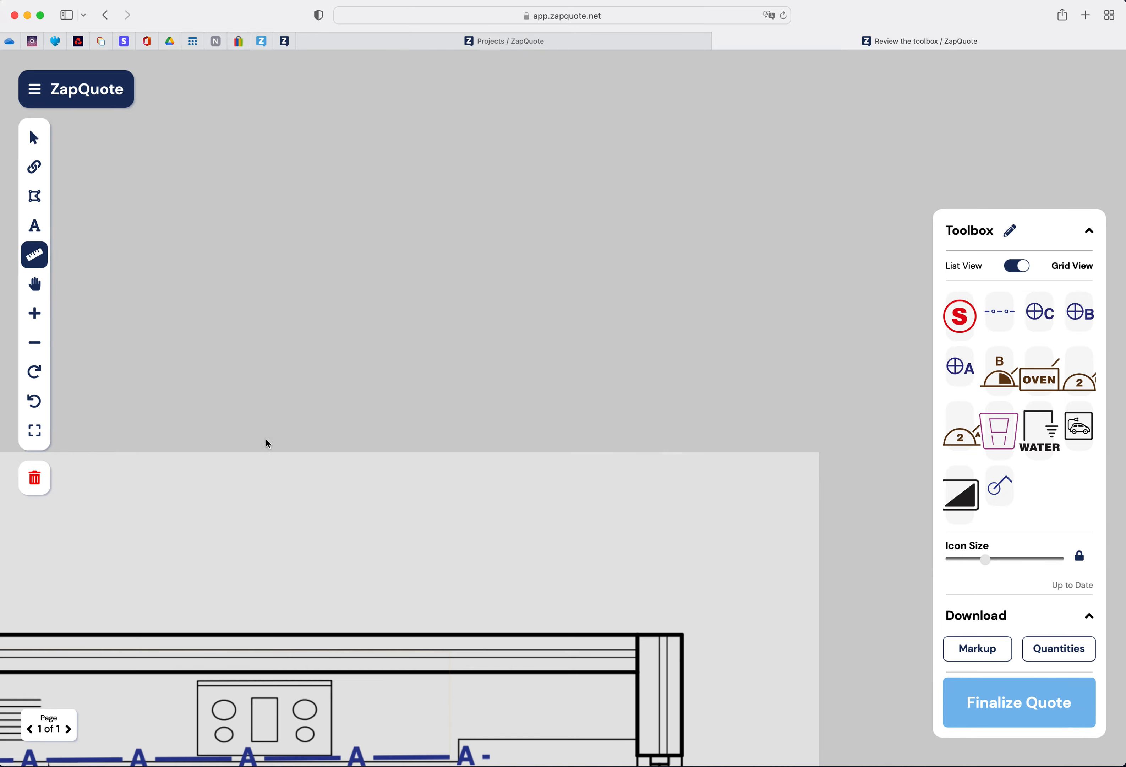
{"action": "scroll", "coordinate": [267, 596], "scroll_direction": "down", "scroll_amount": 10}
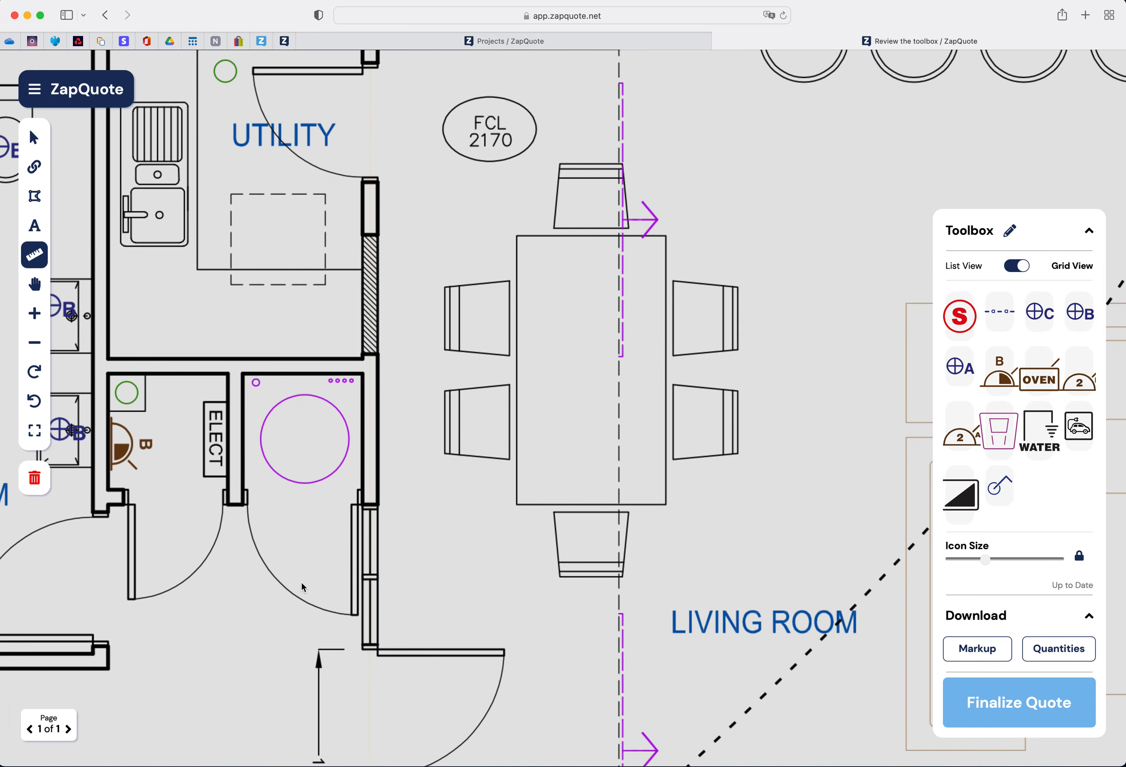
{"action": "scroll", "coordinate": [353, 563], "scroll_direction": "down", "scroll_amount": 8}
{"action": "scroll", "coordinate": [353, 563], "scroll_direction": "right", "scroll_amount": 8}
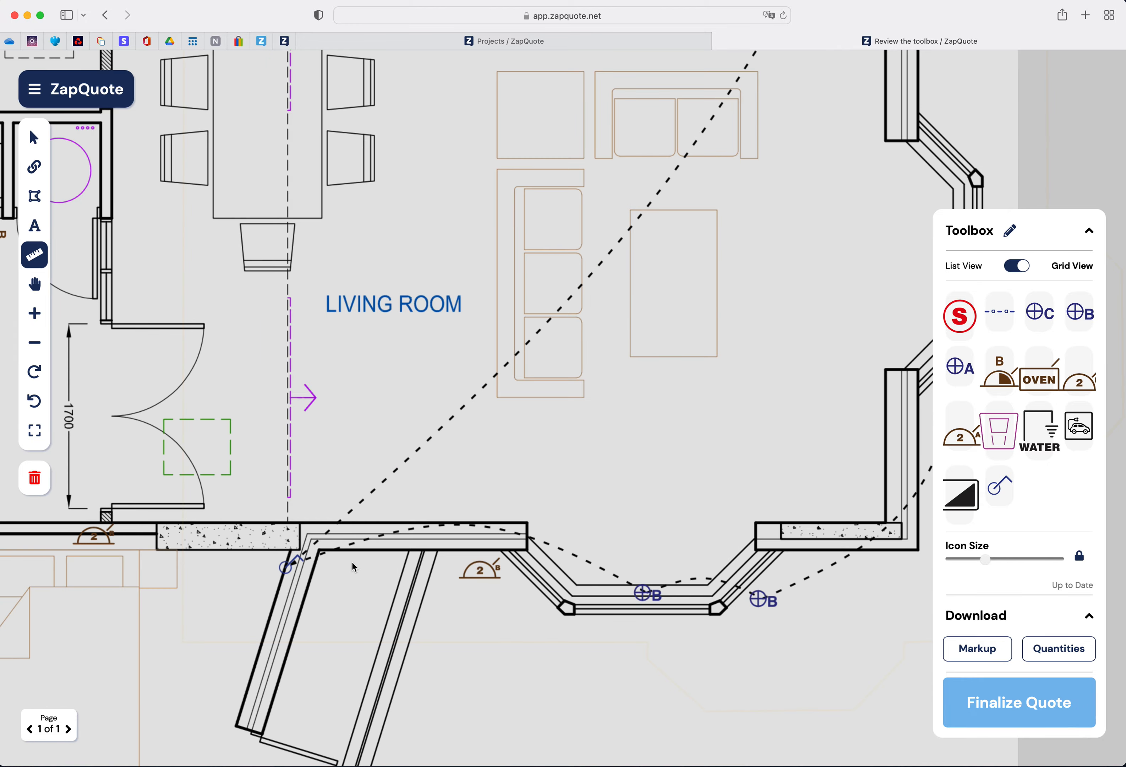
{"action": "scroll", "coordinate": [352, 562], "scroll_direction": "down", "scroll_amount": 6}
{"action": "scroll", "coordinate": [352, 562], "scroll_direction": "right", "scroll_amount": 6}
{"action": "scroll", "coordinate": [299, 491], "scroll_direction": "up", "scroll_amount": 7}
{"action": "scroll", "coordinate": [299, 491], "scroll_direction": "left", "scroll_amount": 7}
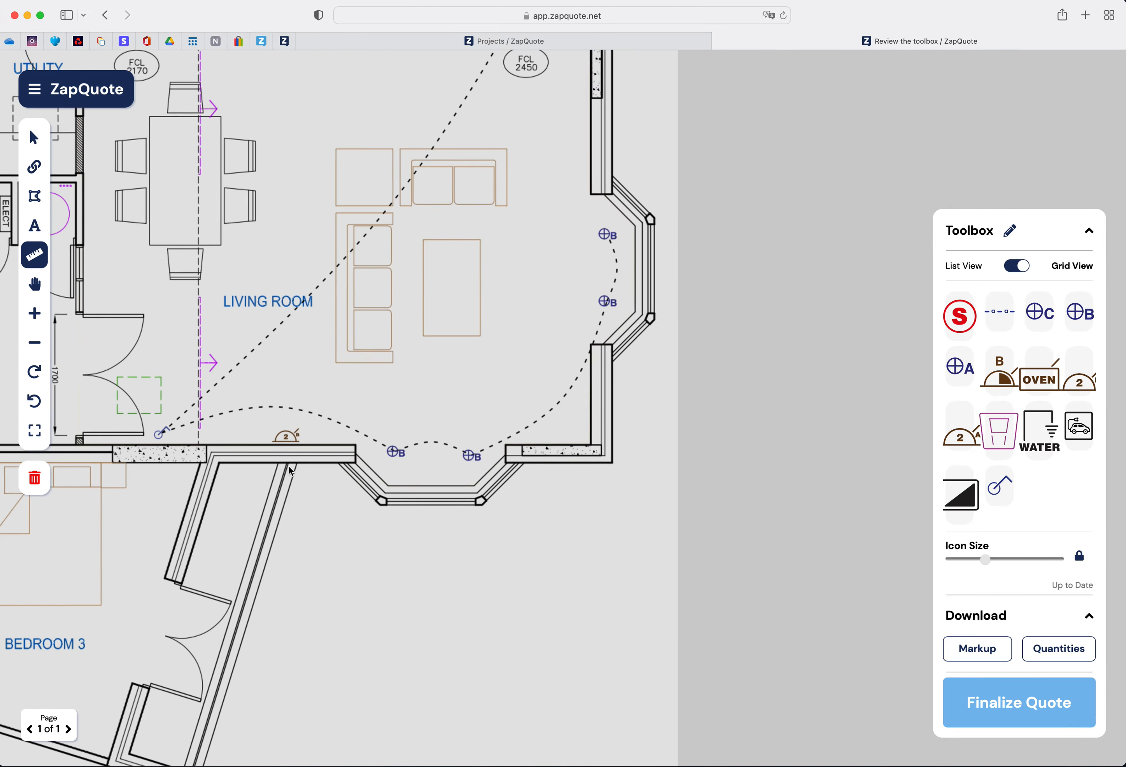
{"action": "scroll", "coordinate": [317, 471], "scroll_direction": "down", "scroll_amount": 15}
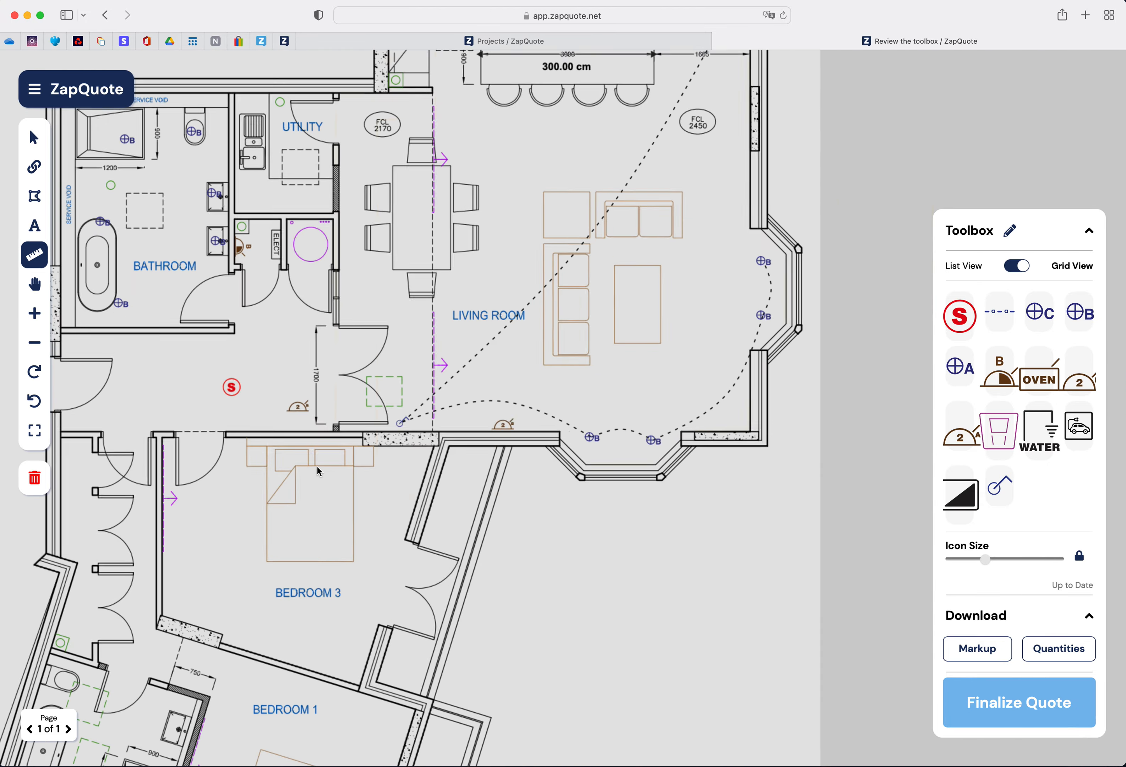
{"action": "scroll", "coordinate": [329, 450], "scroll_direction": "up", "scroll_amount": 8}
{"action": "scroll", "coordinate": [330, 450], "scroll_direction": "left", "scroll_amount": 5}
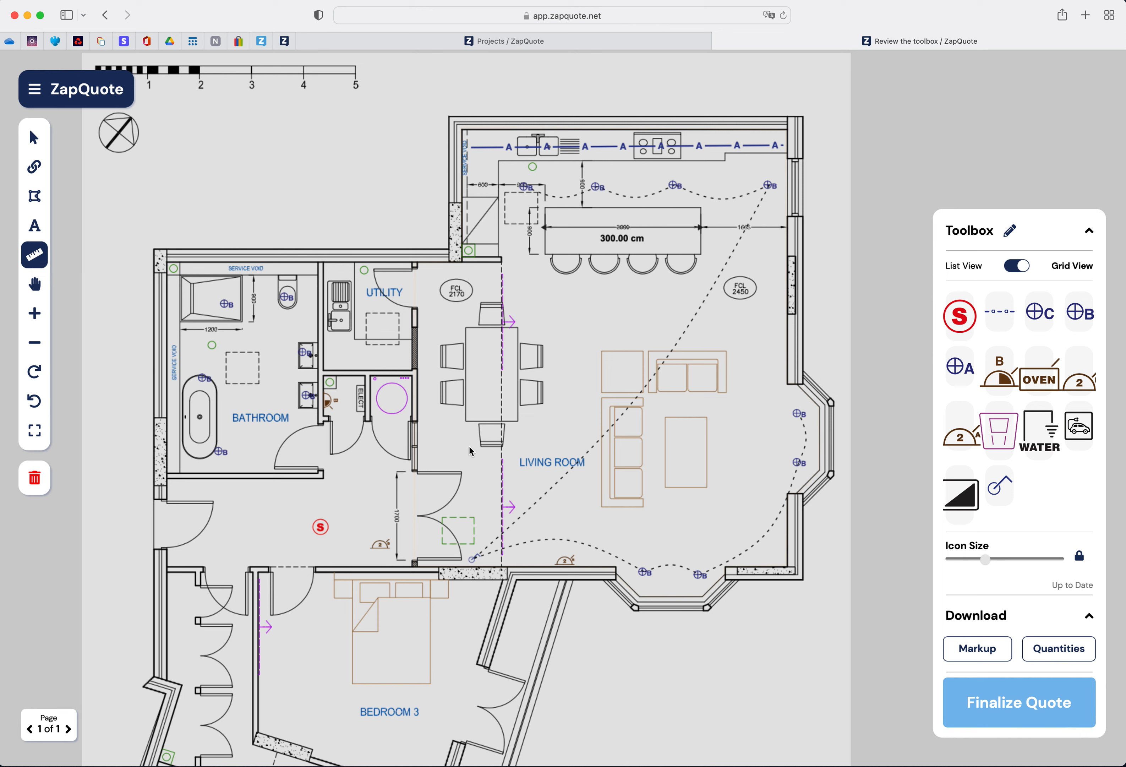
{"action": "left_click", "coordinate": [419, 358]}
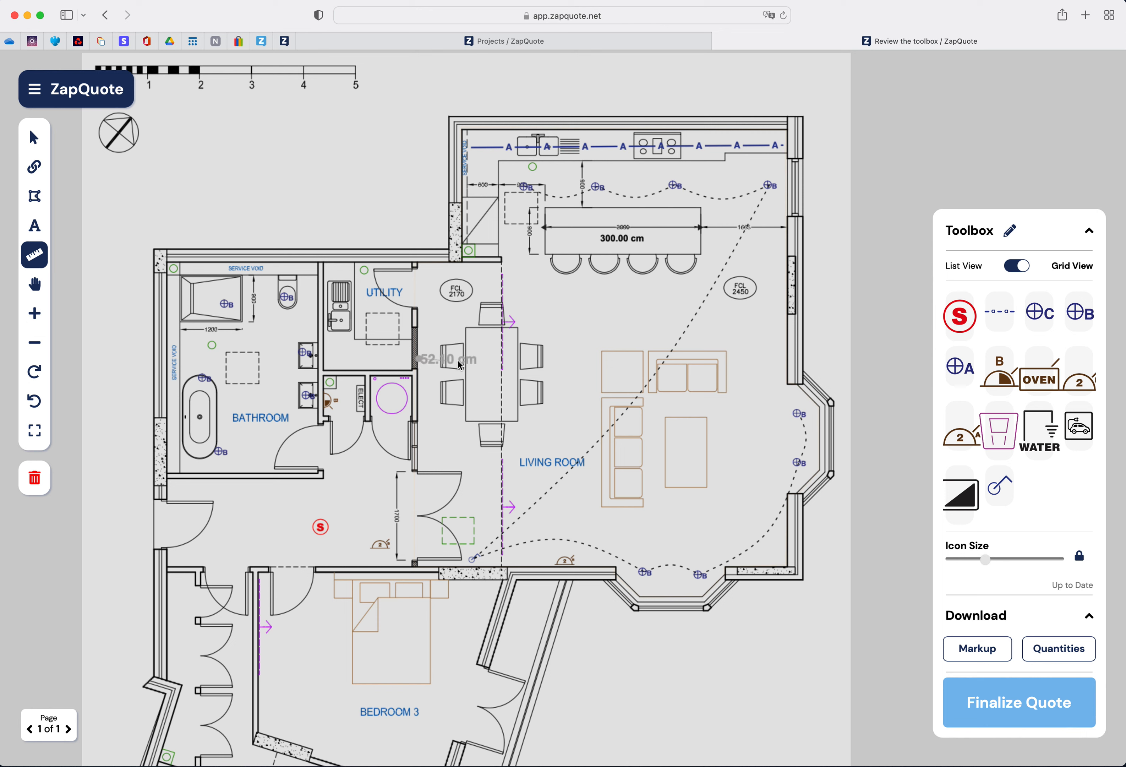
{"action": "left_click", "coordinate": [789, 358]}
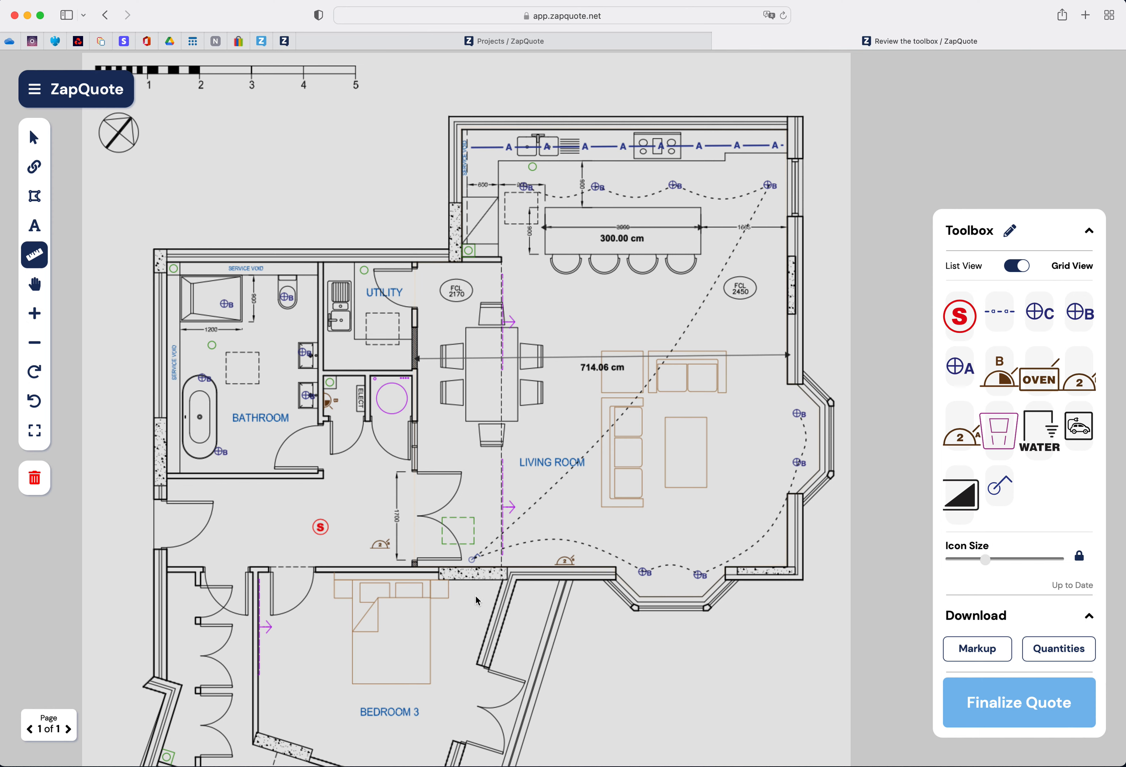
- Measure the hallway's depth from the bedroom 3 wall up to the bathroom wall
{"action": "scroll", "coordinate": [270, 594], "scroll_direction": "up", "scroll_amount": 1}
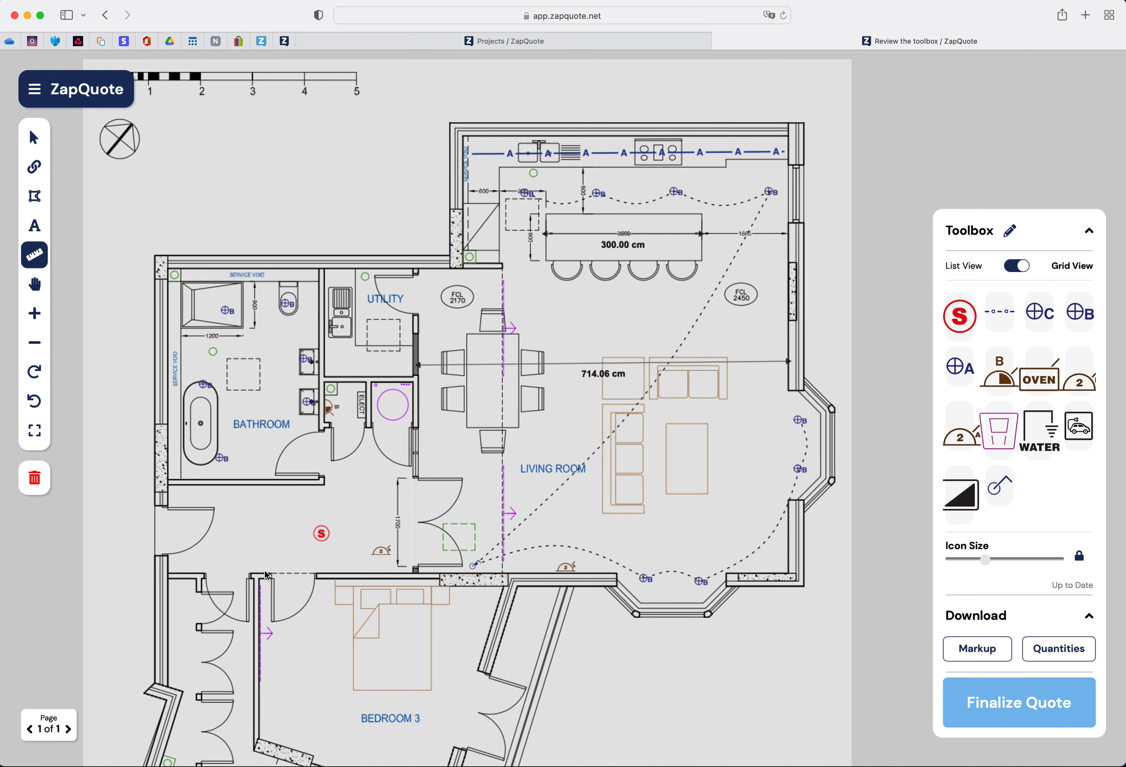
{"action": "left_click", "coordinate": [265, 562]}
{"action": "scroll", "coordinate": [266, 561], "scroll_direction": "up", "scroll_amount": 1}
{"action": "scroll", "coordinate": [270, 483], "scroll_direction": "left", "scroll_amount": 1}
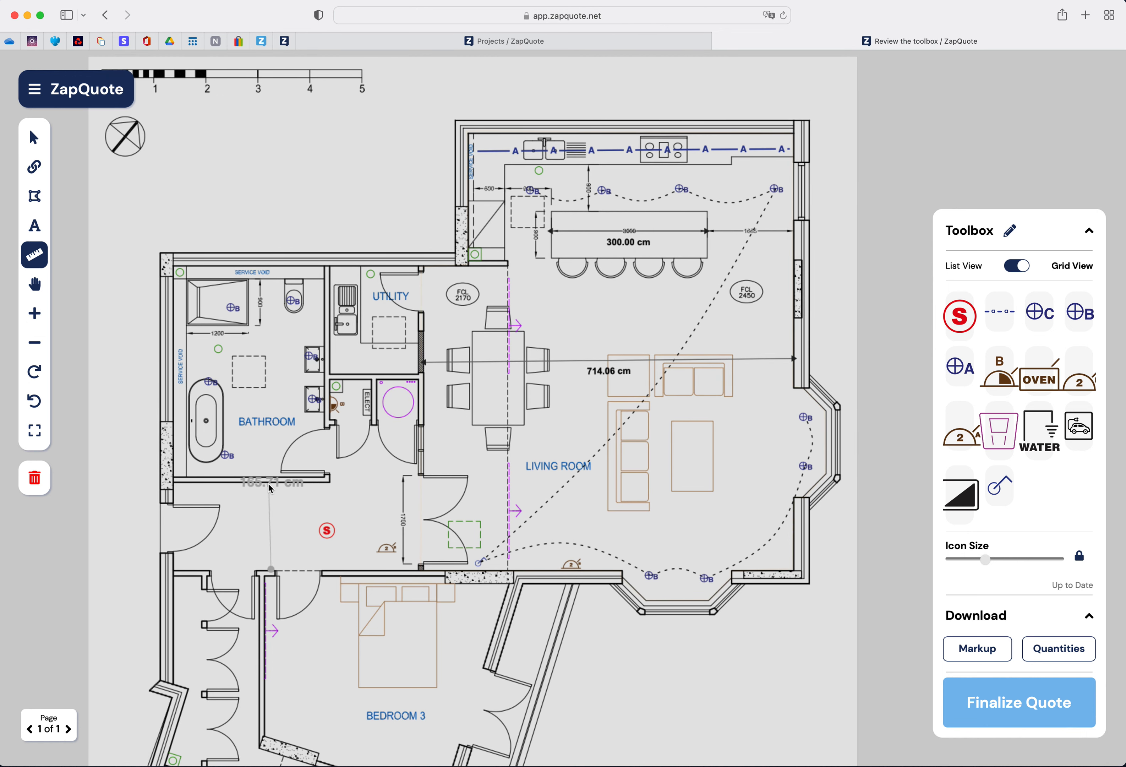
{"action": "left_click", "coordinate": [273, 482]}
- Snap the hallway measurement's ends onto the walls and shorten the living room measurement to end at the sofa
{"action": "left_click", "coordinate": [34, 138]}
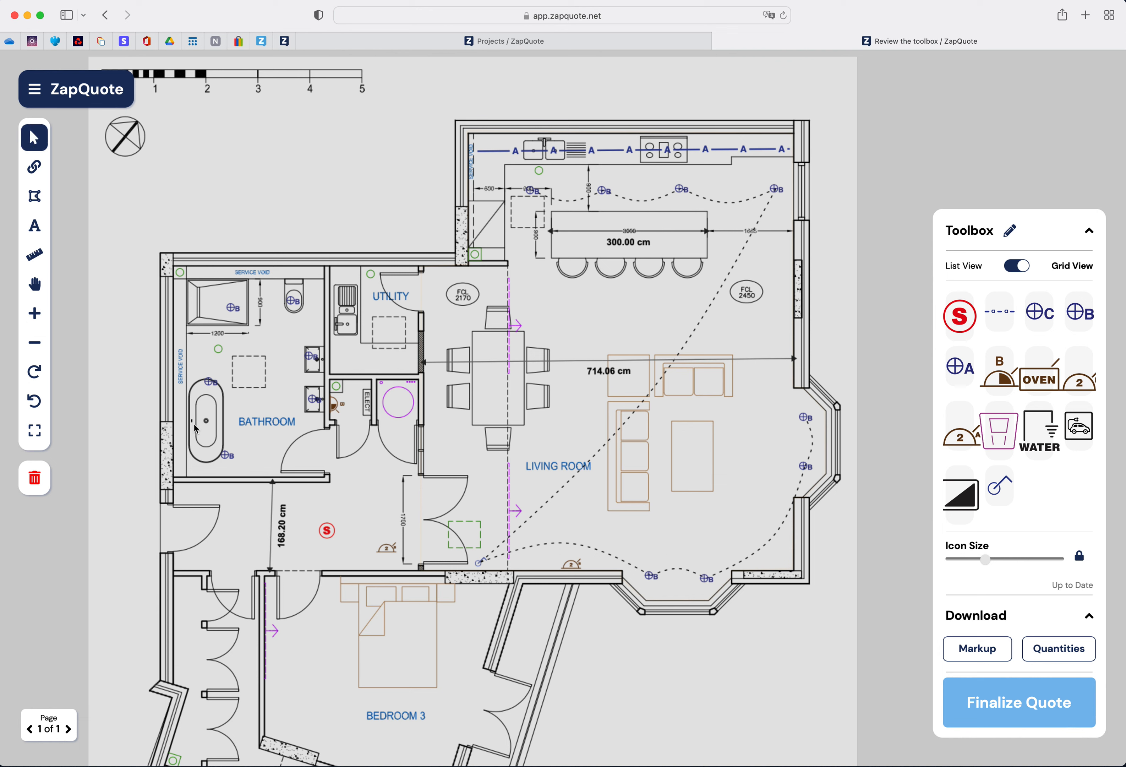
{"action": "left_click_drag", "start_coordinate": [271, 482], "coordinate": [269, 486]}
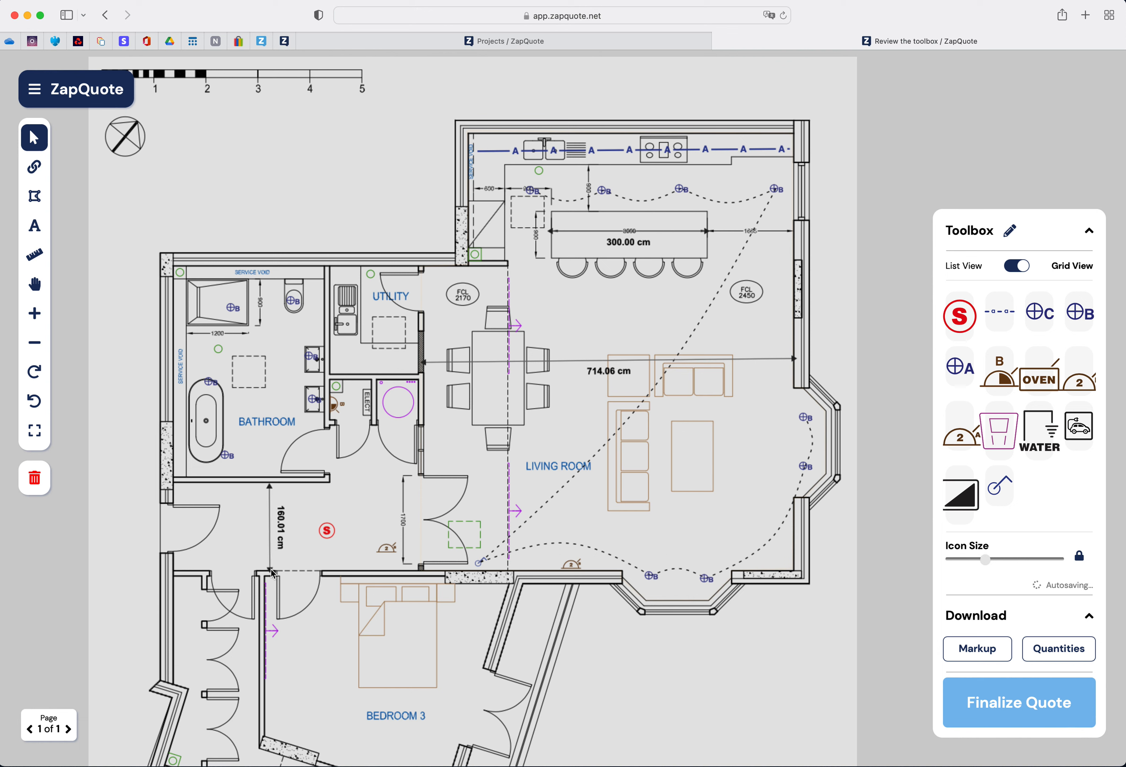
{"action": "left_click_drag", "start_coordinate": [271, 567], "coordinate": [271, 569]}
{"action": "left_click_drag", "start_coordinate": [427, 366], "coordinate": [430, 367]}
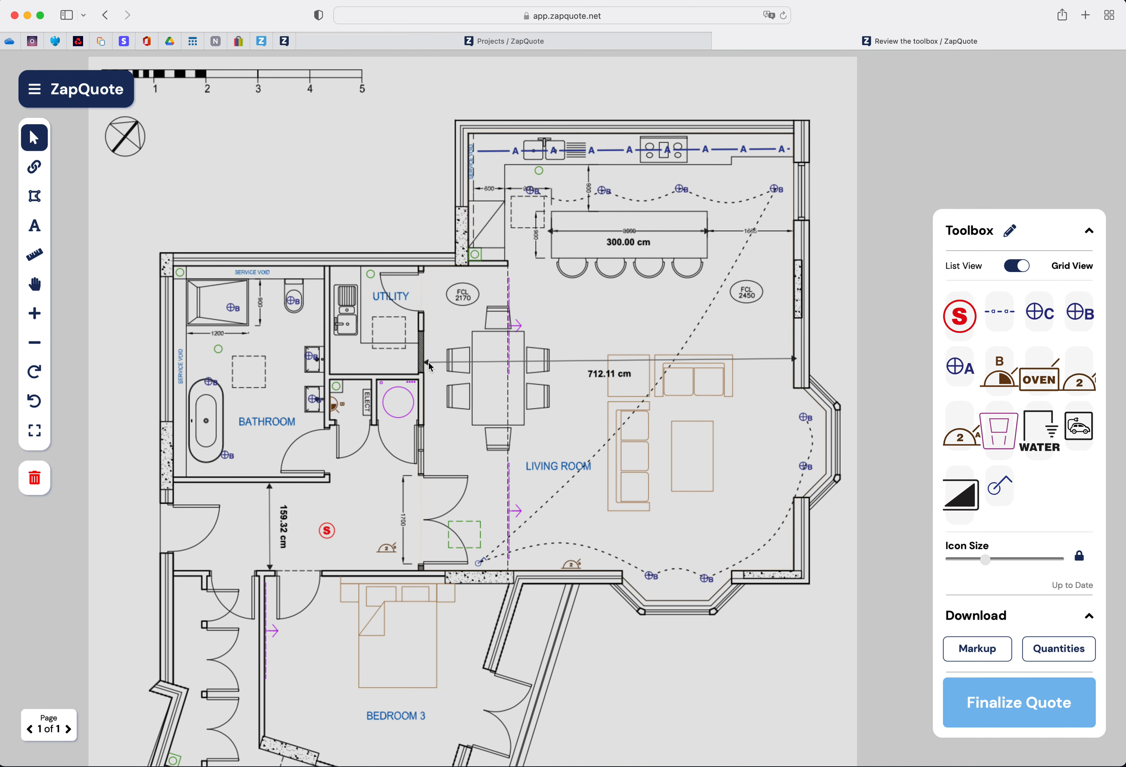
{"action": "left_click_drag", "start_coordinate": [795, 361], "coordinate": [605, 362]}
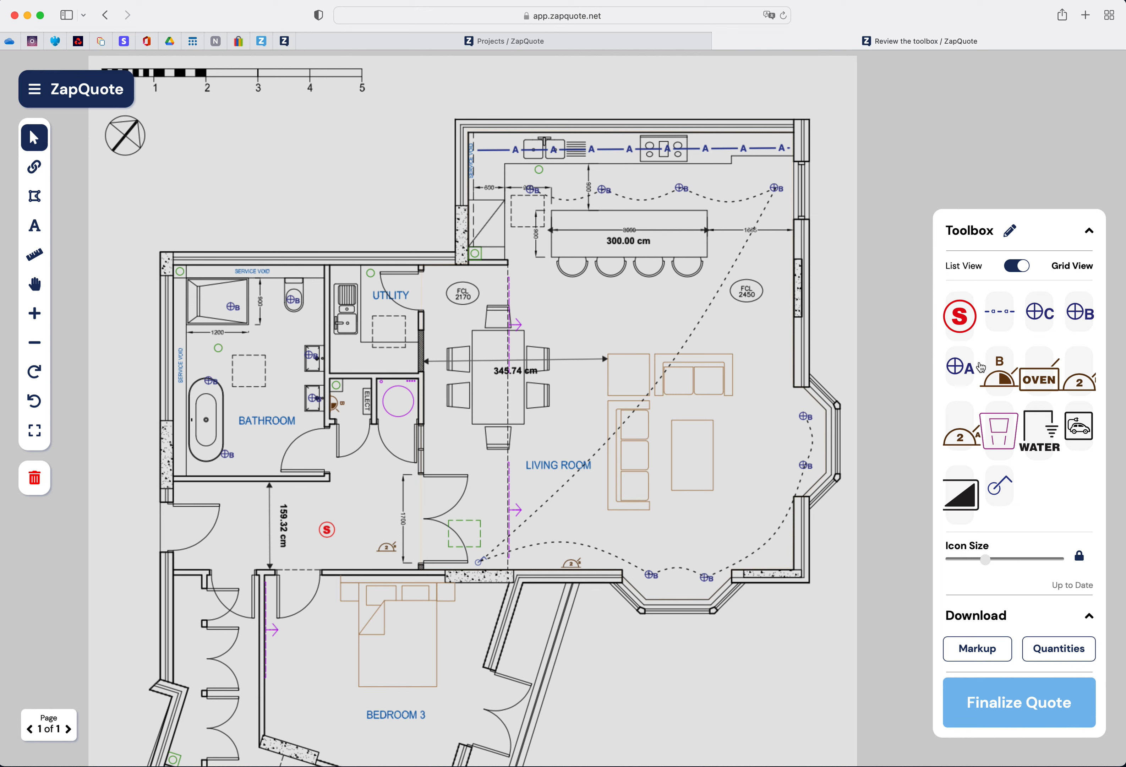
- Place a ⊕C light on the living room coffee table and measure from the bay window wall to it
{"action": "left_click_drag", "start_coordinate": [1039, 314], "coordinate": [697, 456]}
{"action": "left_click", "coordinate": [34, 254]}
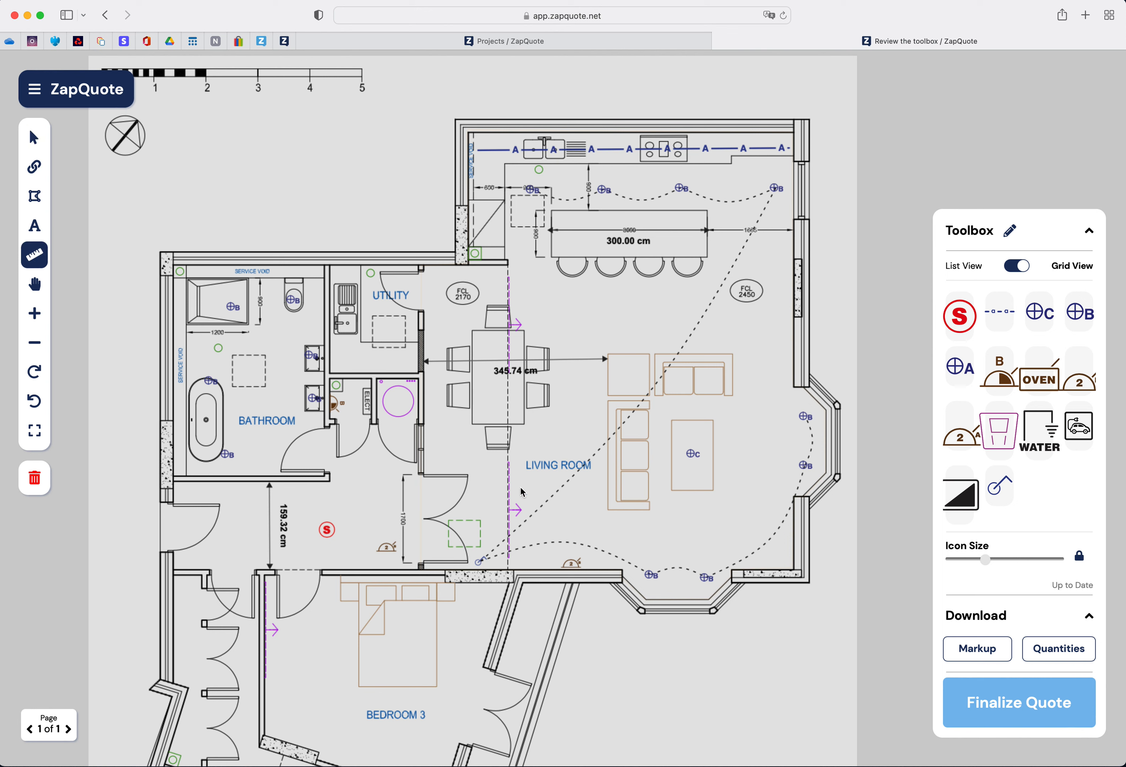
{"action": "left_click", "coordinate": [700, 598]}
{"action": "left_click", "coordinate": [700, 457]}
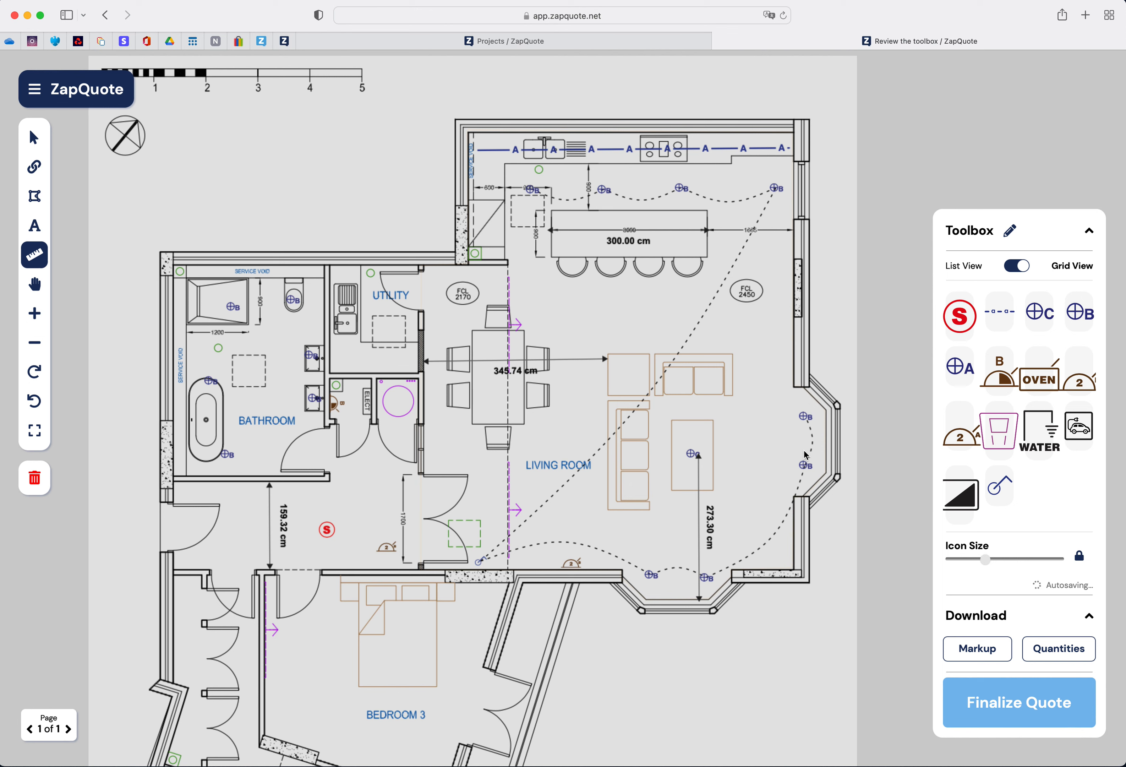
- Measure from the right-hand bay wall to the new light and fine-tune the ends of both light measurements
{"action": "left_click", "coordinate": [825, 451]}
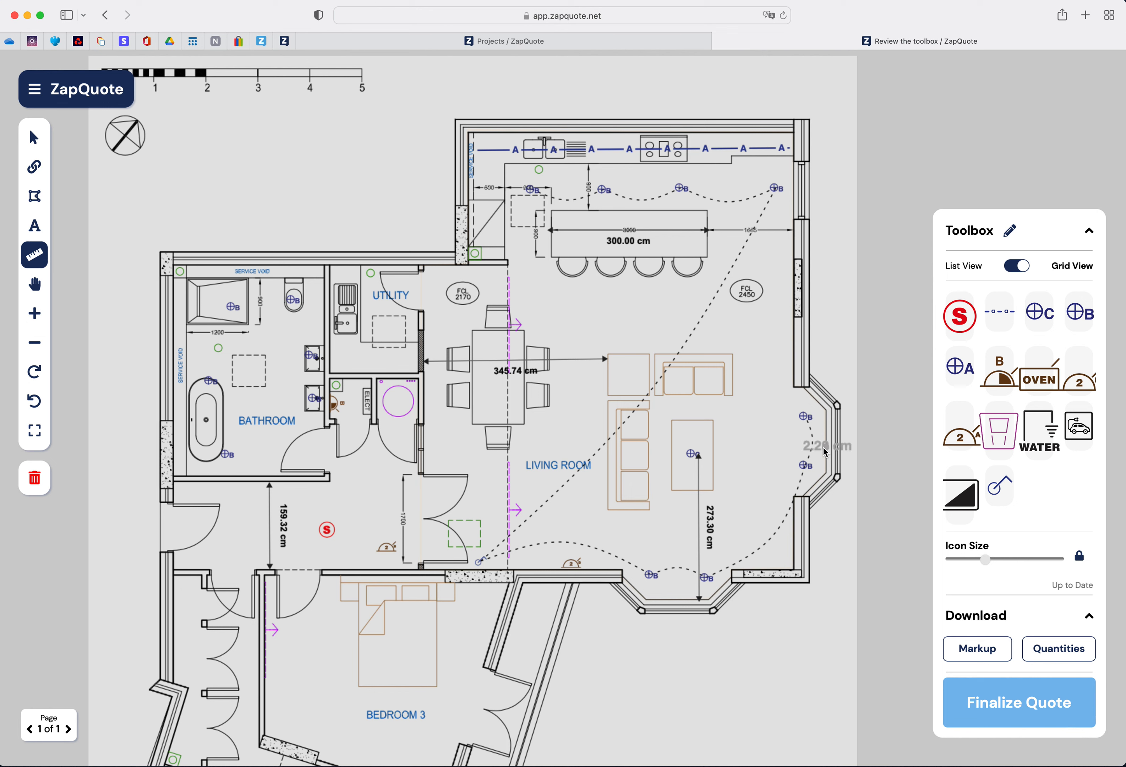
{"action": "left_click", "coordinate": [699, 453]}
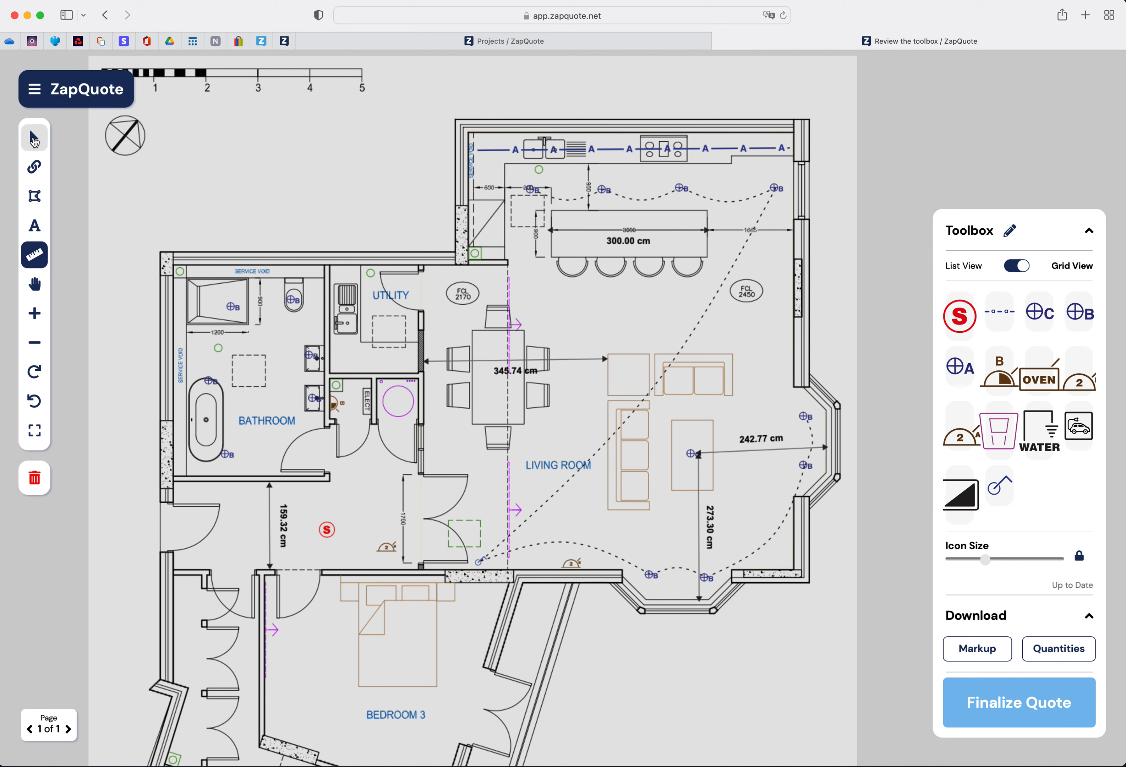
{"action": "left_click", "coordinate": [37, 142]}
{"action": "left_click_drag", "start_coordinate": [827, 450], "coordinate": [825, 453]}
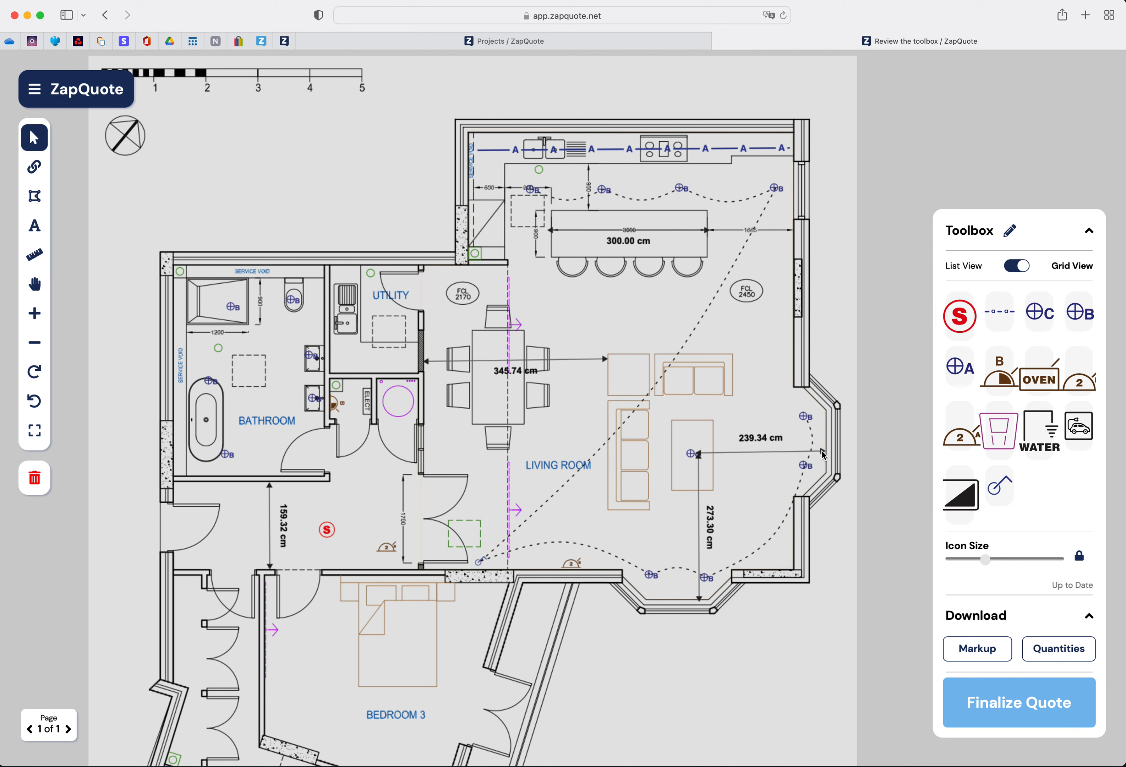
{"action": "left_click_drag", "start_coordinate": [698, 601], "coordinate": [702, 602]}
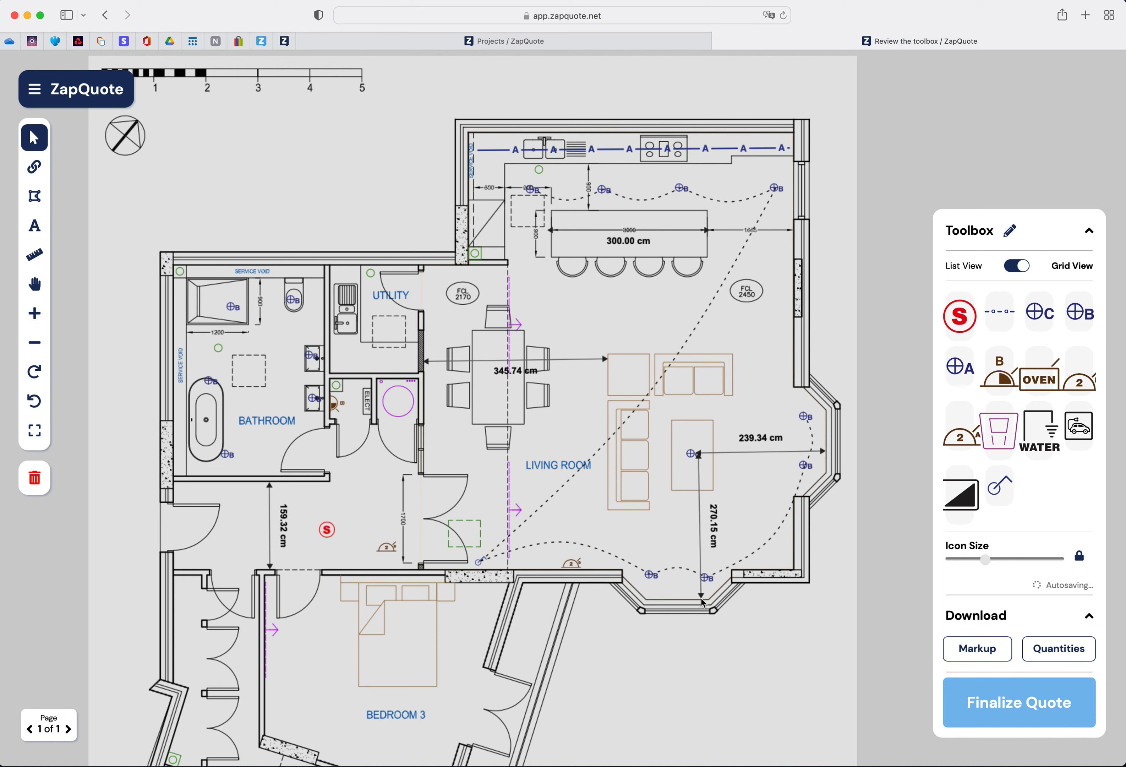
{"action": "left_click_drag", "start_coordinate": [698, 455], "coordinate": [700, 456]}
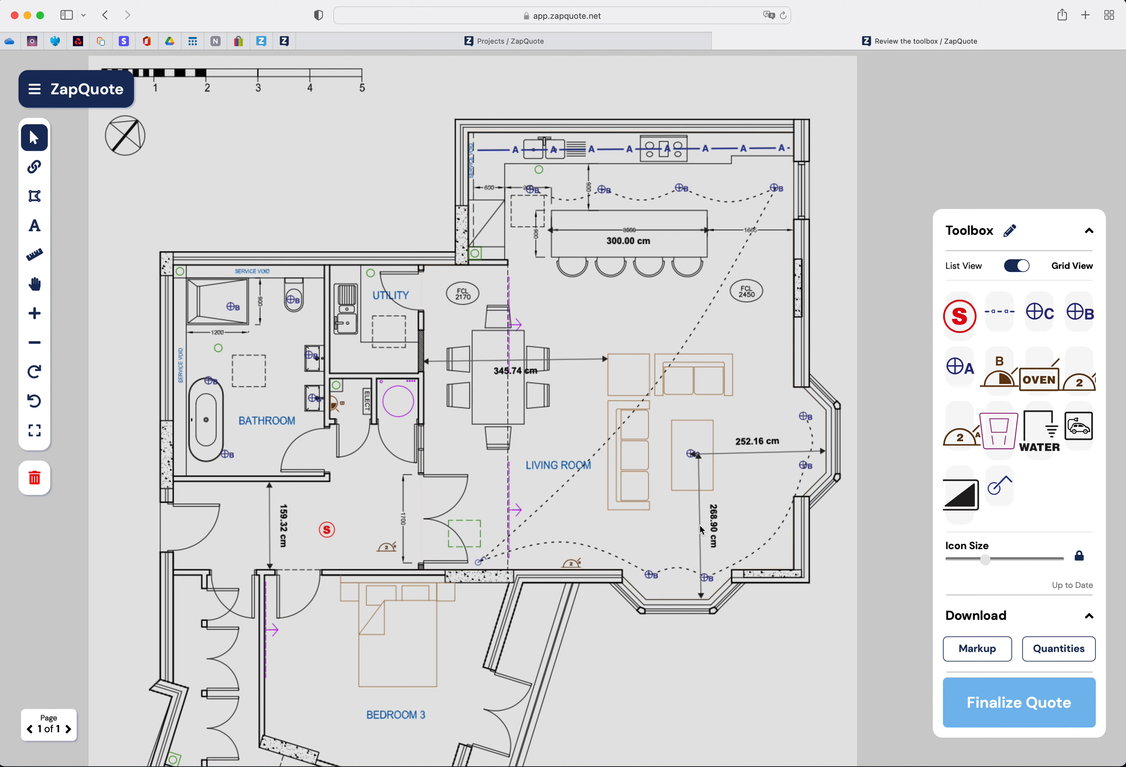
{"action": "left_click_drag", "start_coordinate": [703, 531], "coordinate": [696, 531]}
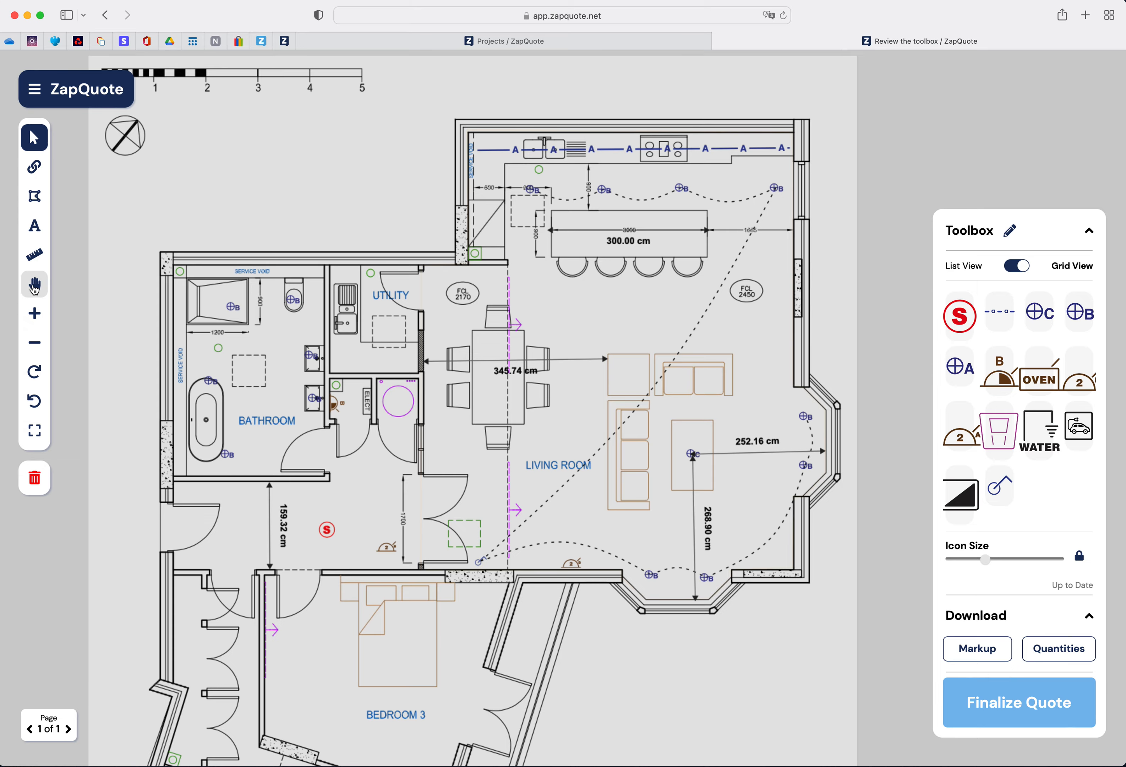
{"action": "left_click", "coordinate": [34, 287]}
{"action": "left_click_drag", "start_coordinate": [660, 413], "coordinate": [638, 360]}
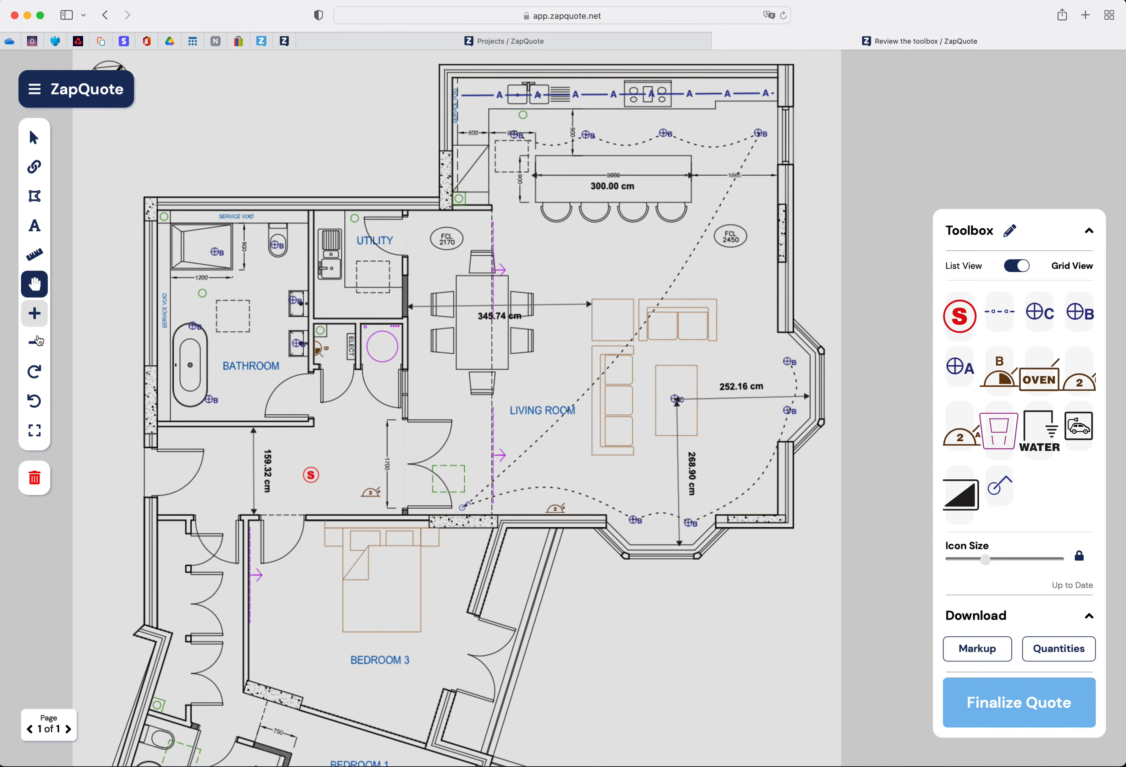